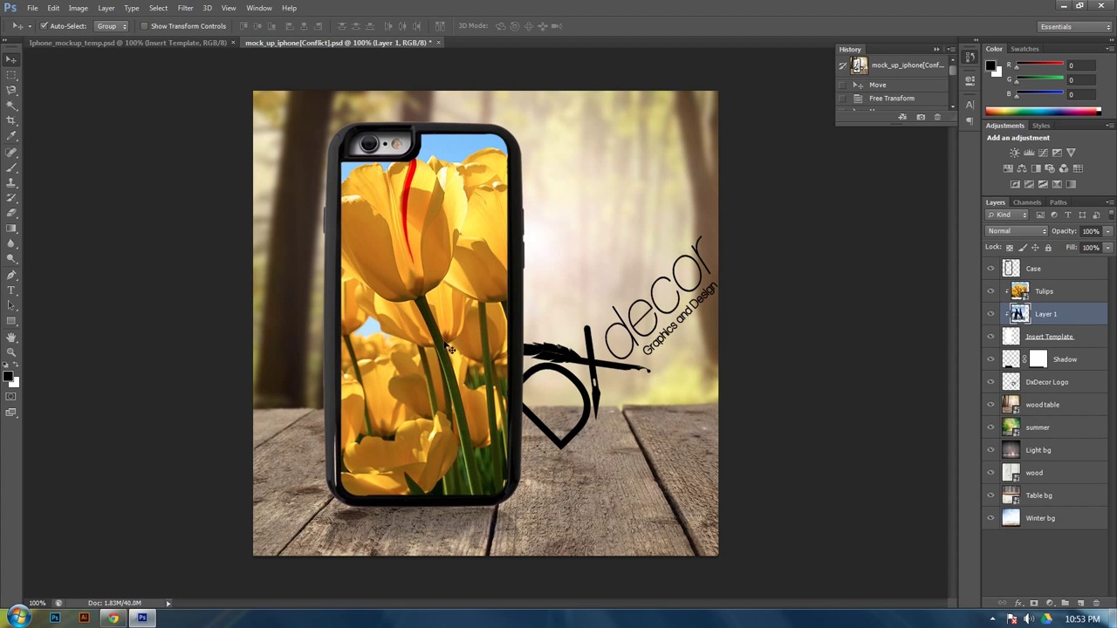
- Toggle the Tulips and Layer 1 visibility to compare the tulip and penguin designs
left_click(991, 295)
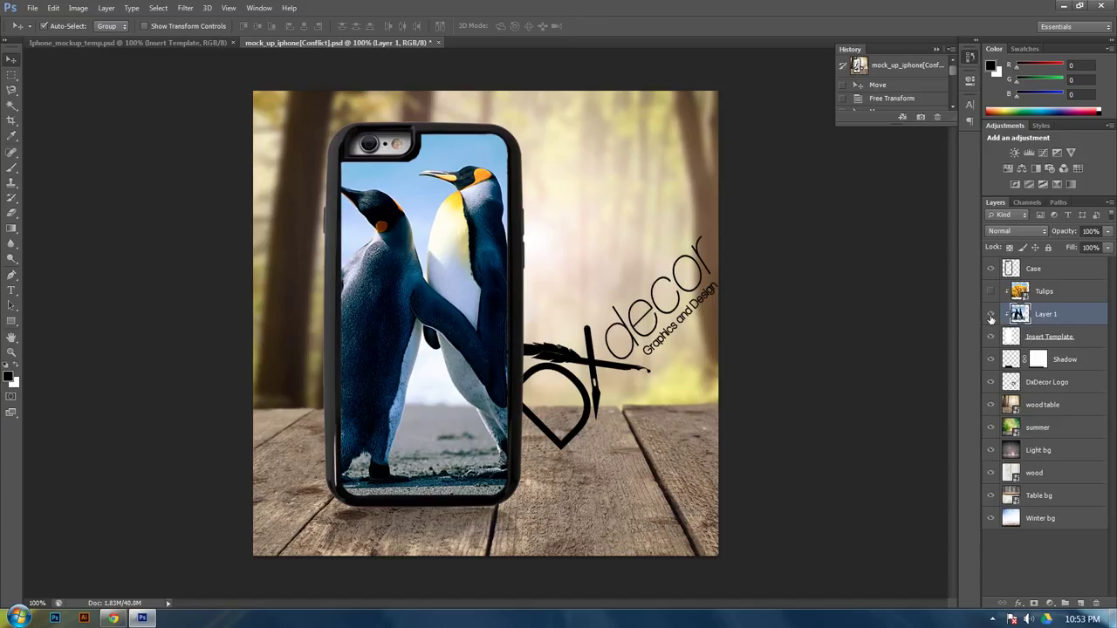
left_click(991, 315)
left_click(991, 314)
left_click(991, 293)
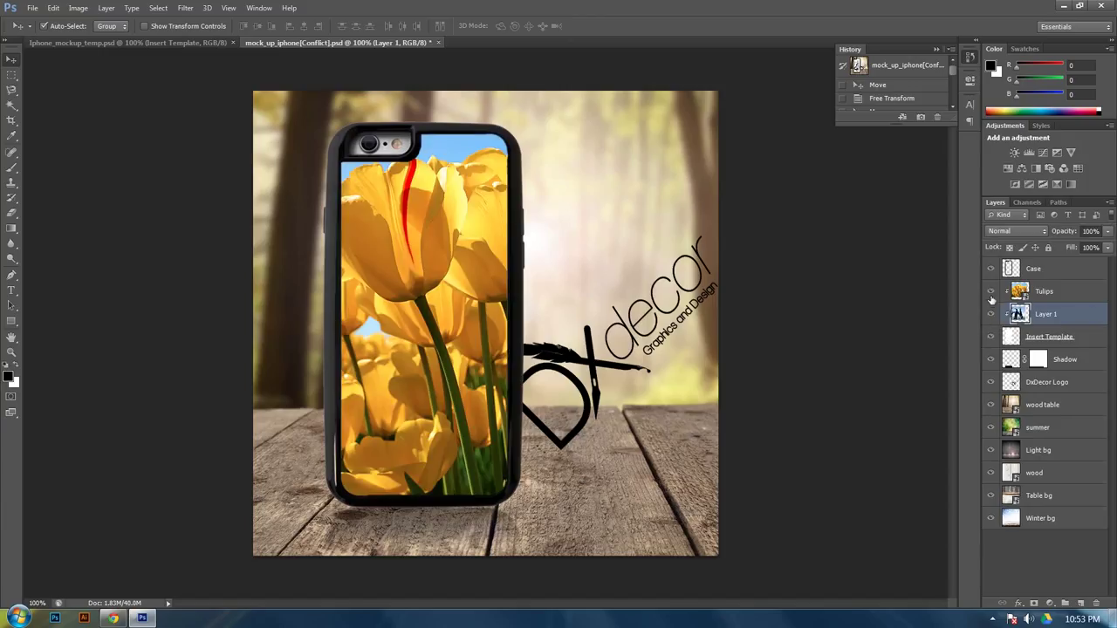
- Hide the wood table, summer and Light bg layers to reveal the white wood planks
left_click(991, 405)
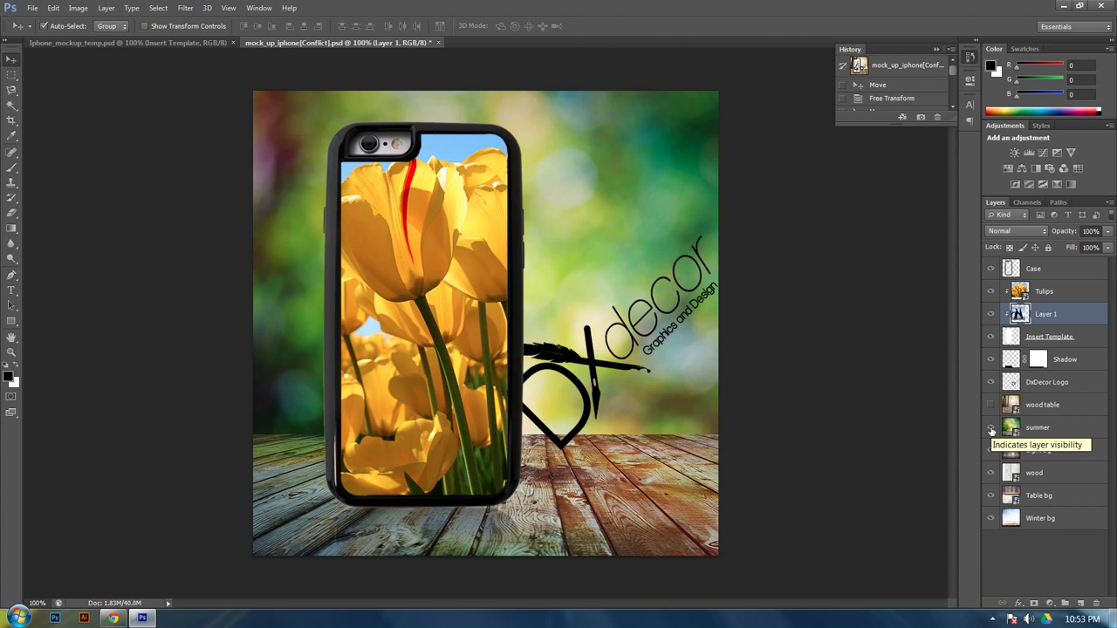
left_click(991, 428)
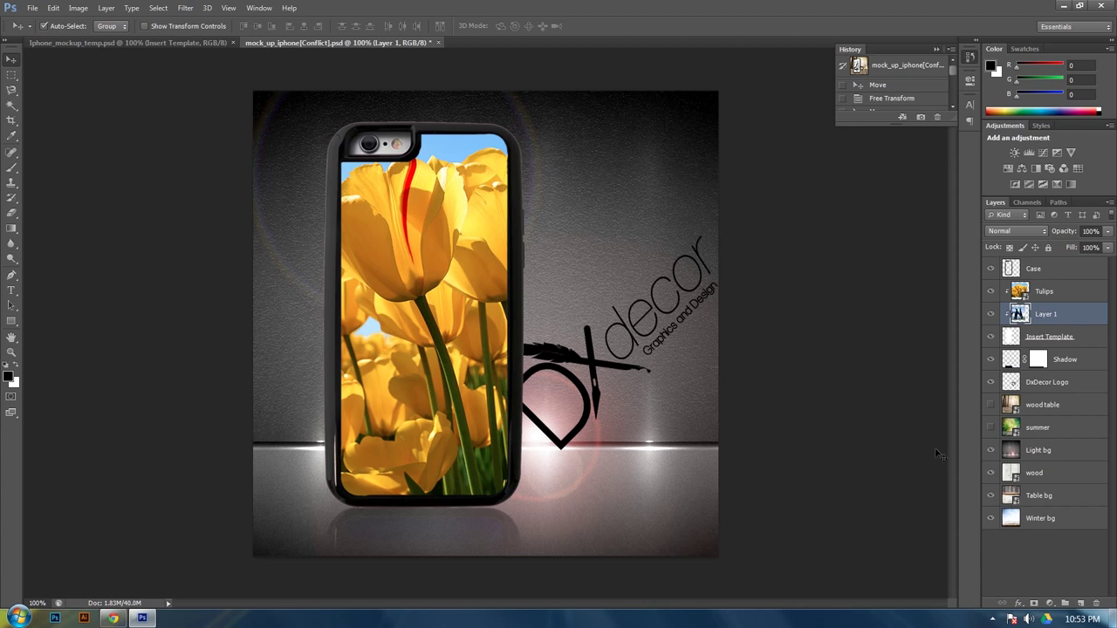
left_click(991, 450)
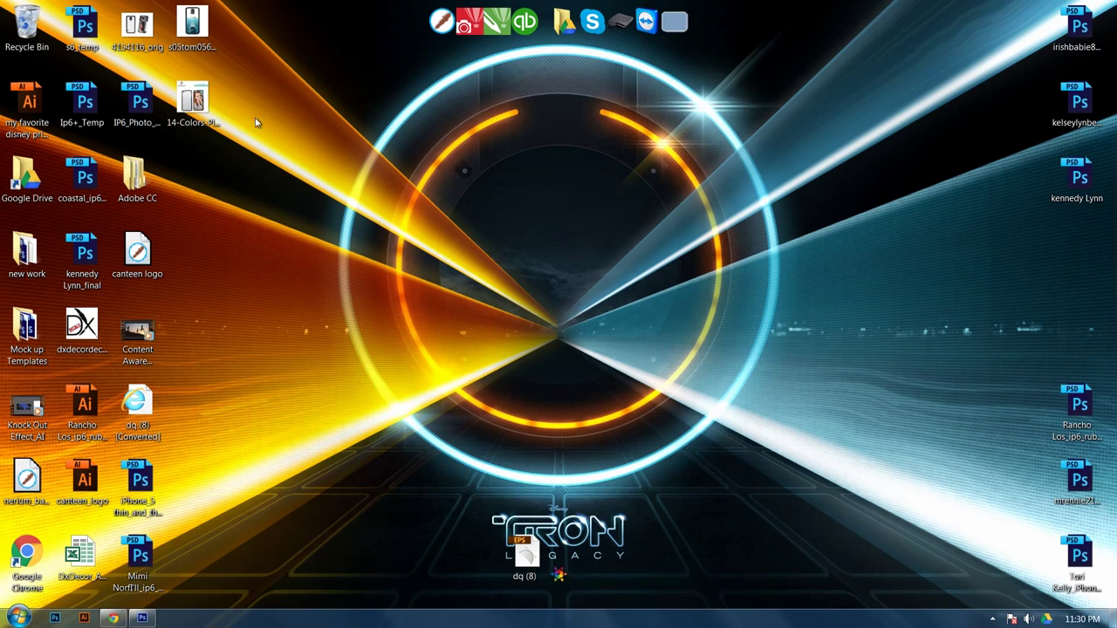
- Back in Chrome, open the SUPERNOVA iPhone case preview from the sublimation case results
left_click(113, 618)
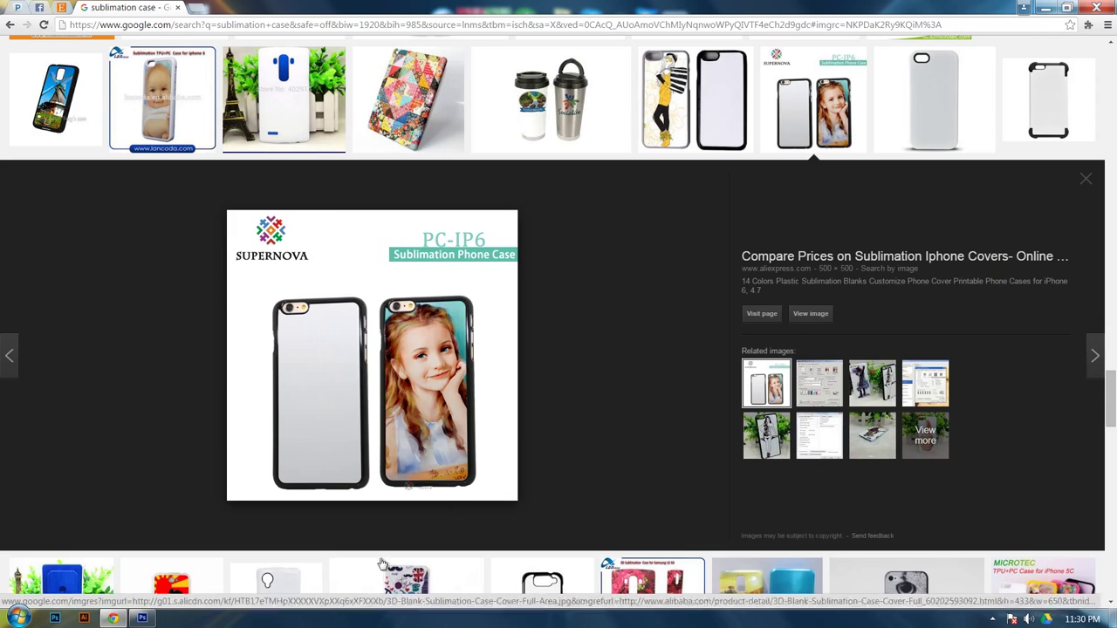
scroll(345, 224, "up", 20)
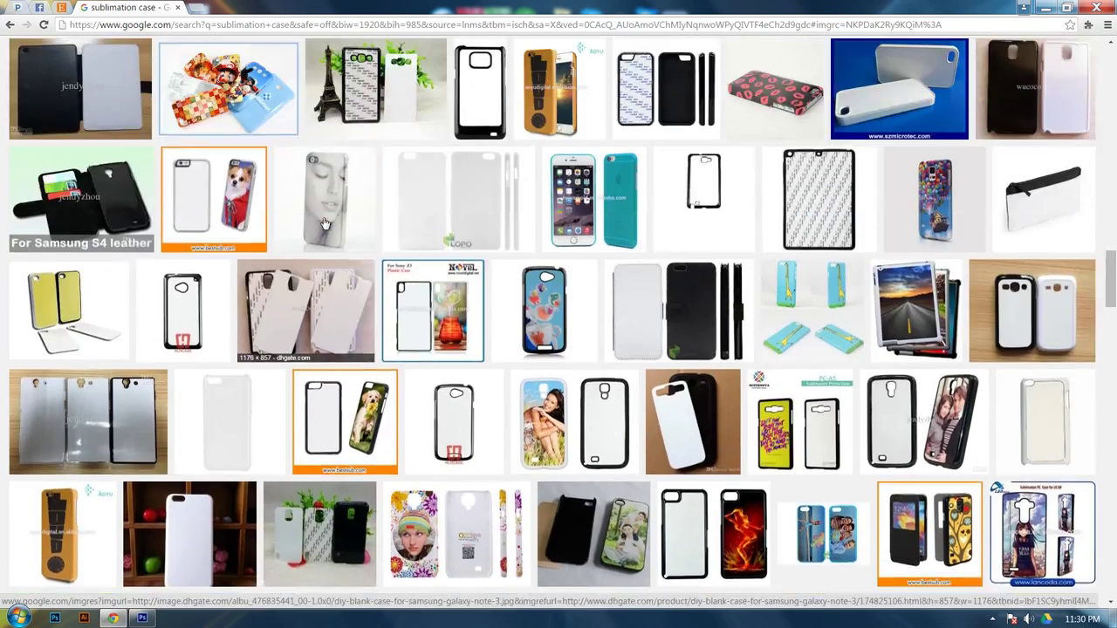
scroll(323, 224, "up", 20)
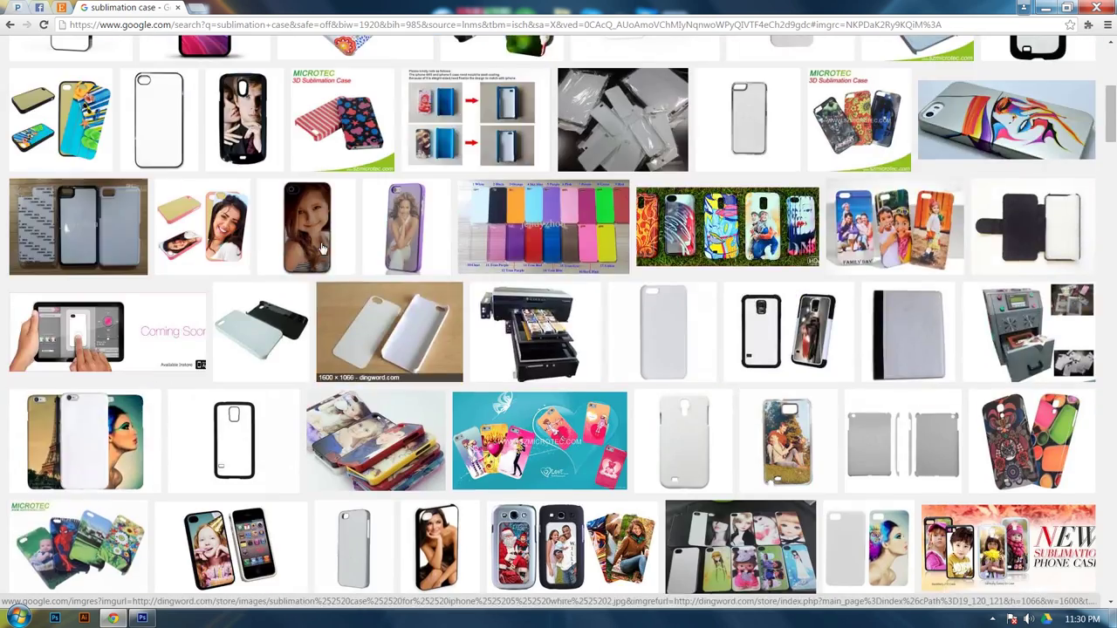
scroll(321, 253, "up", 1)
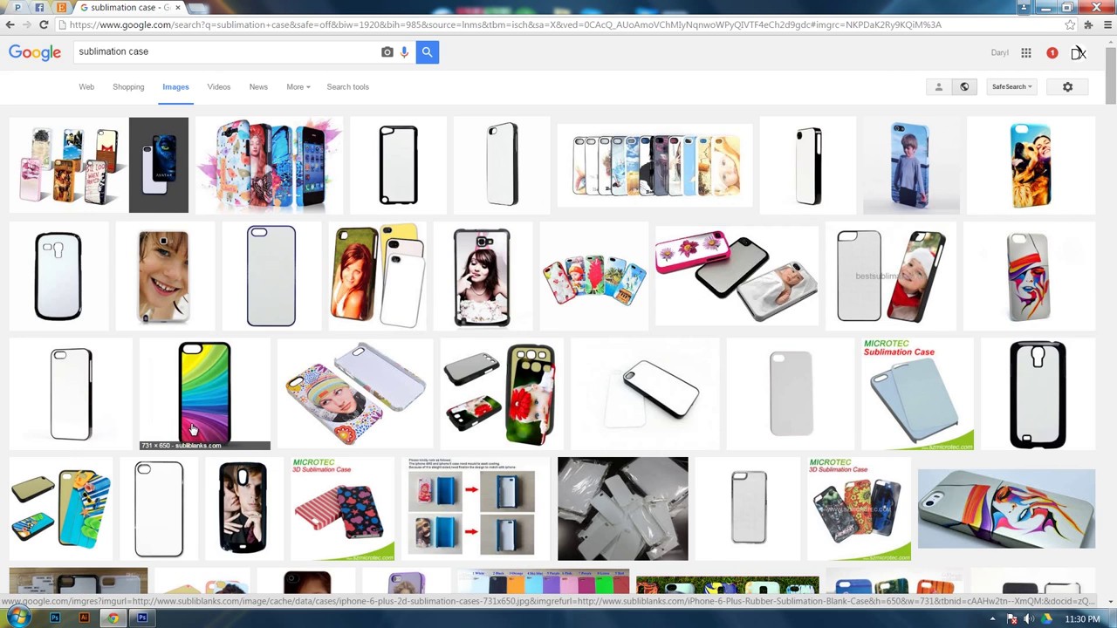
scroll(193, 429, "down", 5)
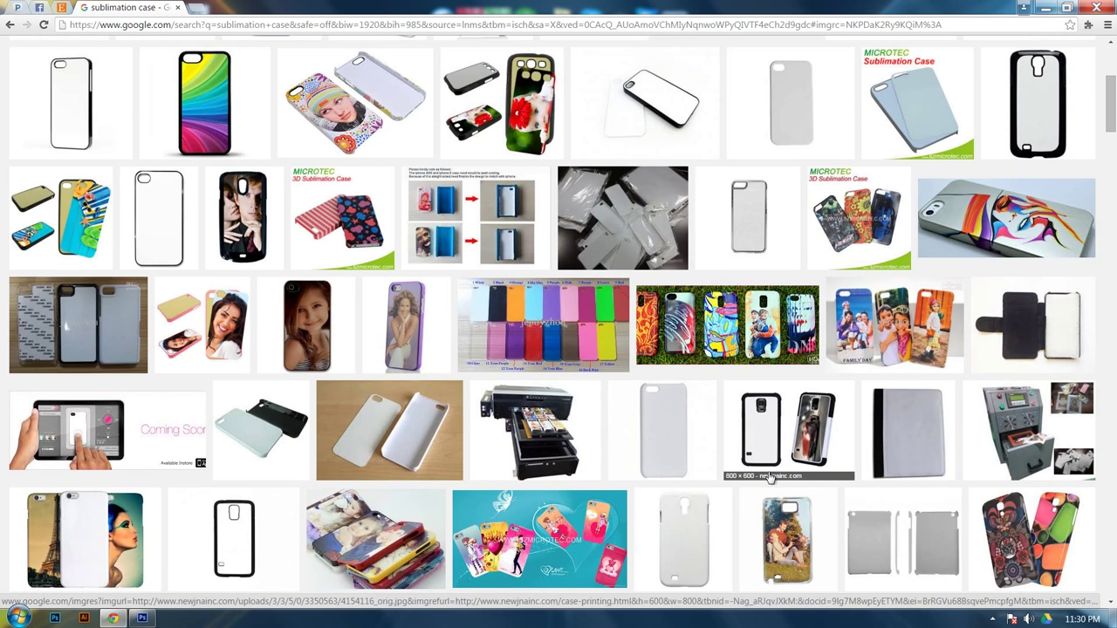
scroll(742, 454, "down", 5)
scroll(740, 453, "down", 20)
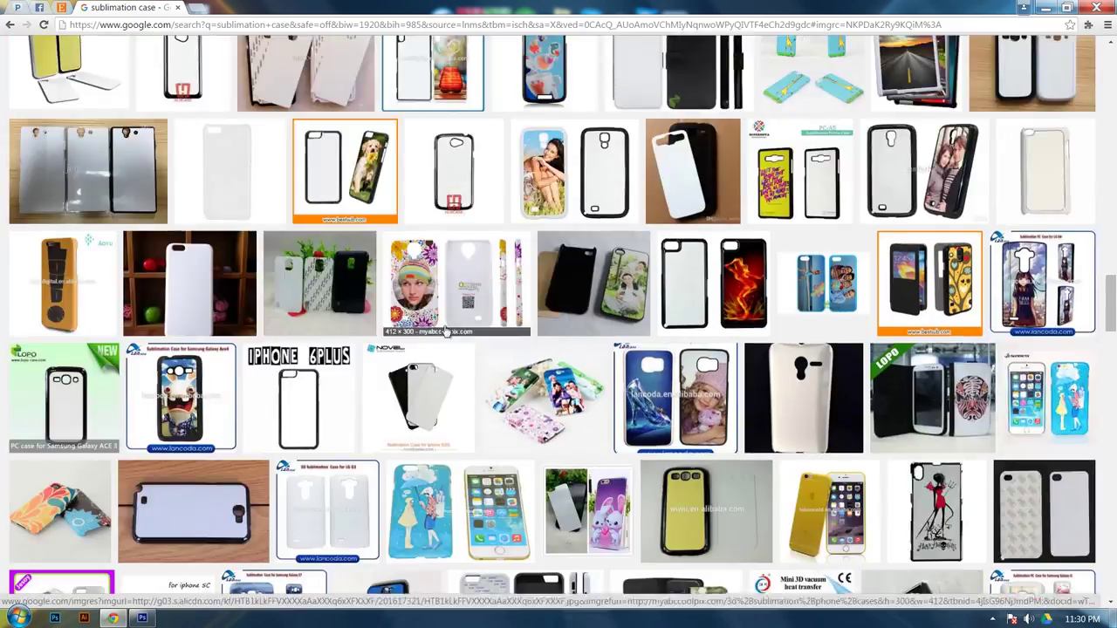
left_click(445, 332)
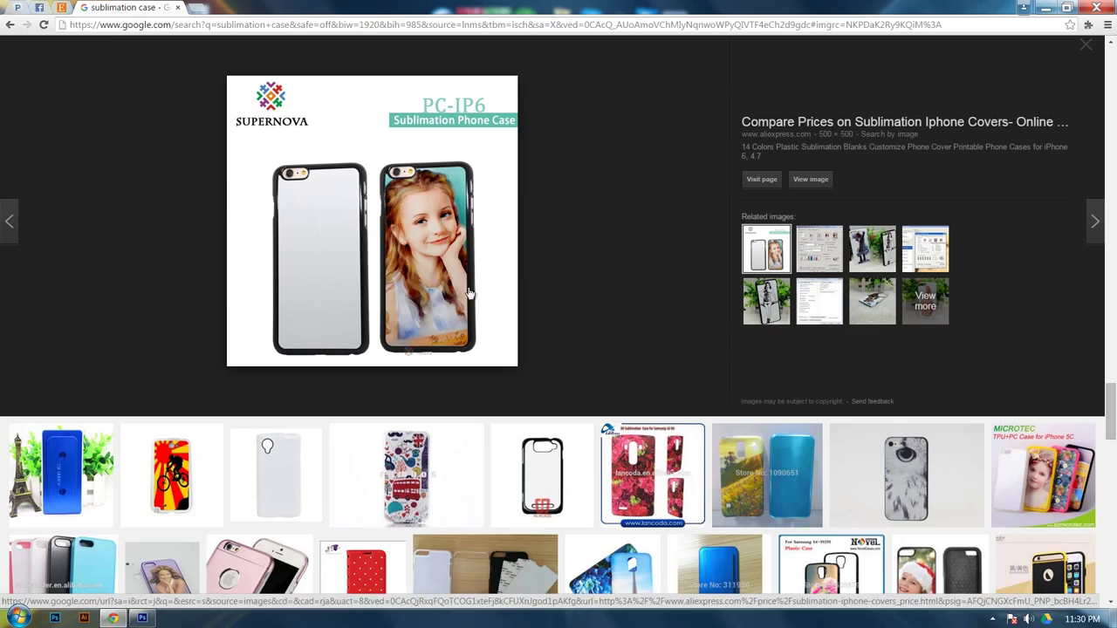
- Open the large preview of the blank rugged case image instead
scroll(575, 369, "up", 10)
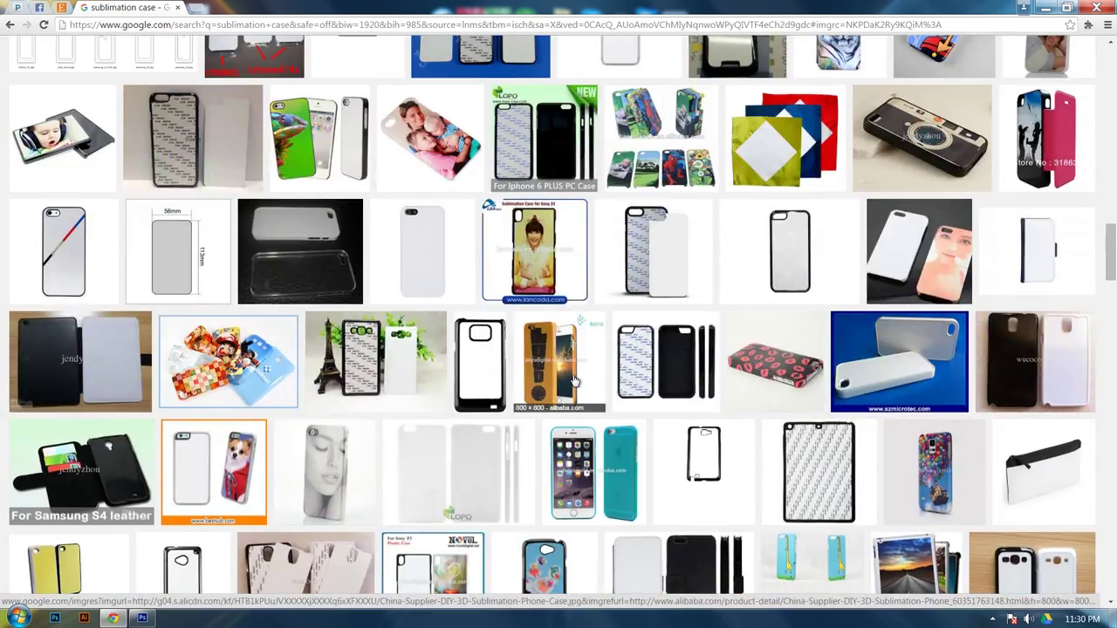
scroll(574, 381, "up", 15)
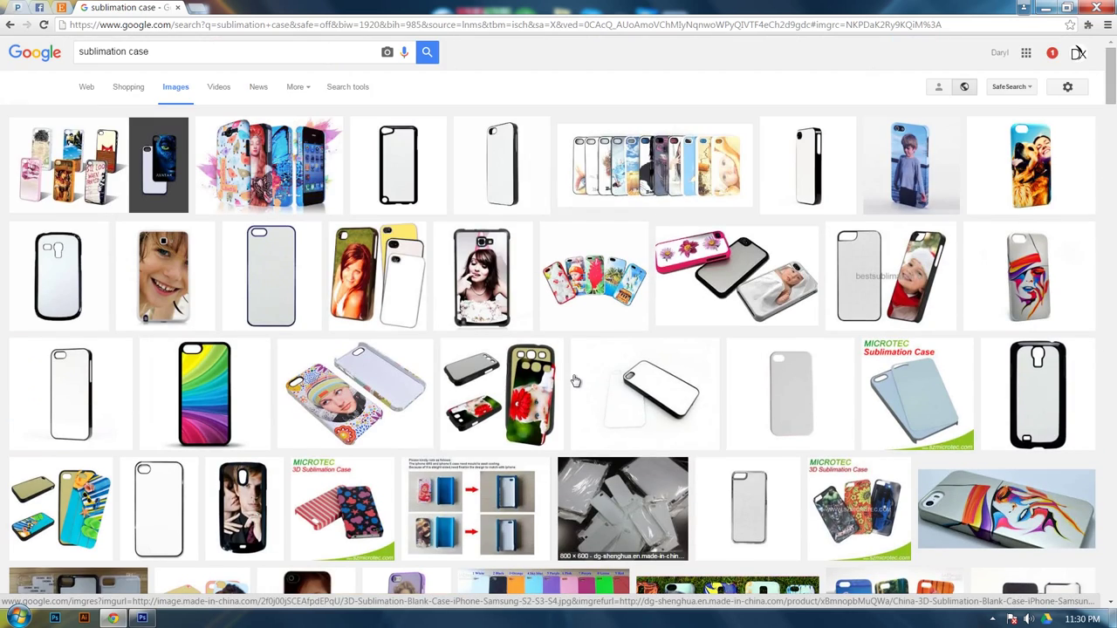
scroll(572, 377, "down", 4)
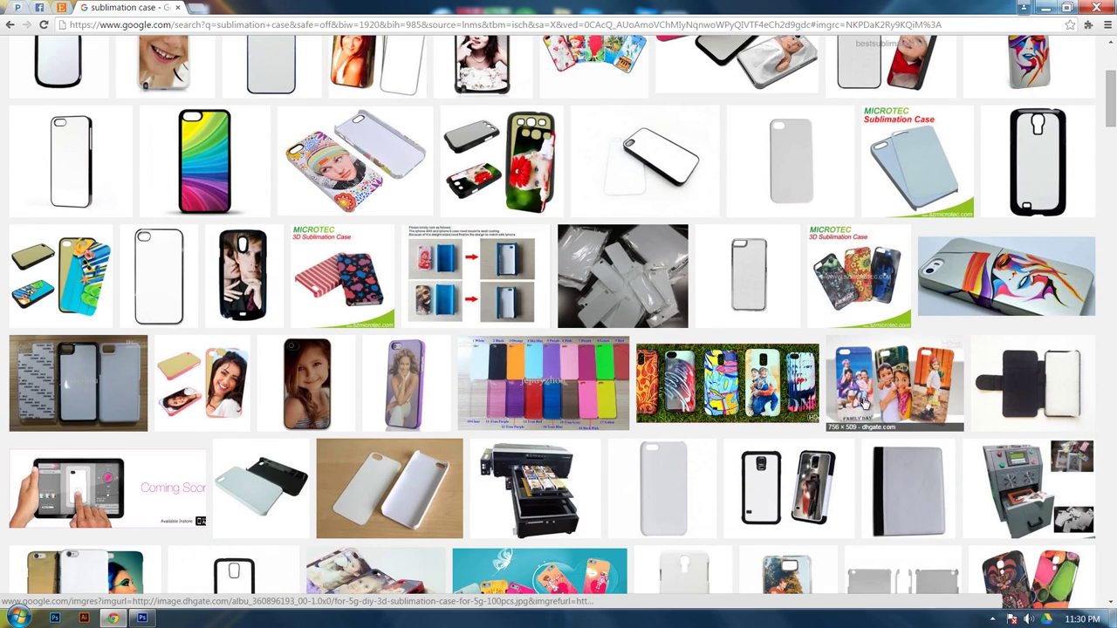
left_click(826, 497)
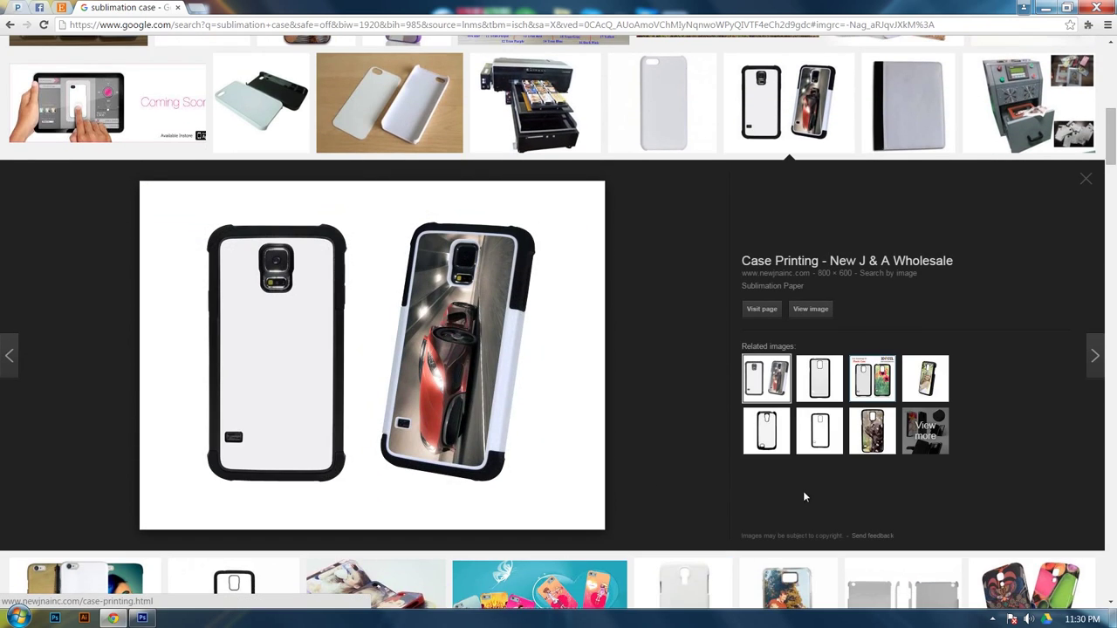
- Save the rugged case image to the Desktop as 4154116_orig (1)
right_click(450, 378)
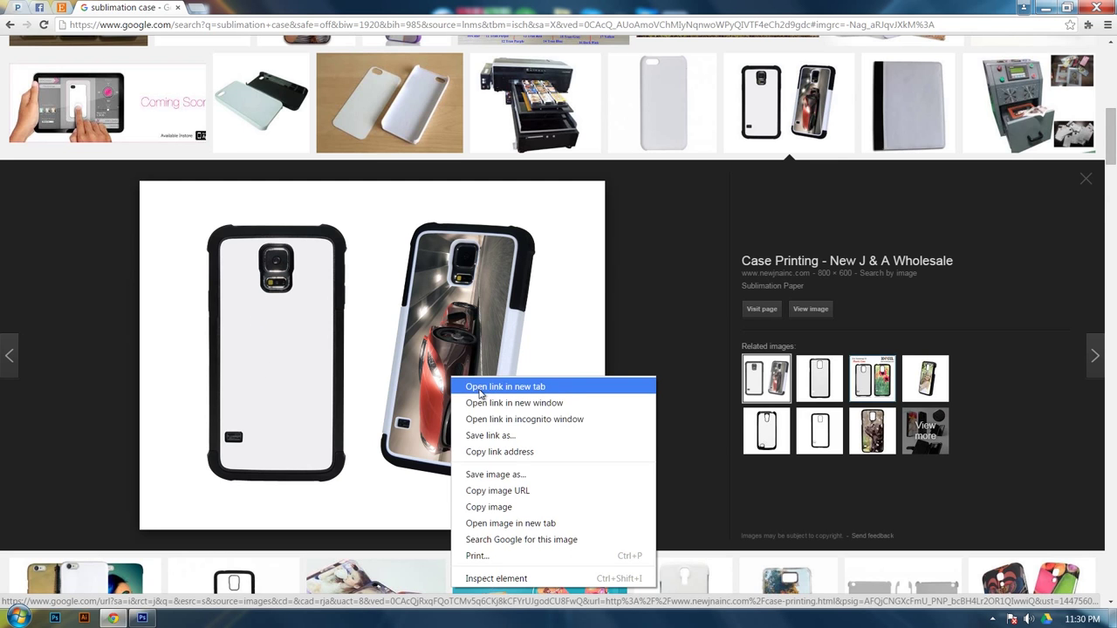
left_click(494, 473)
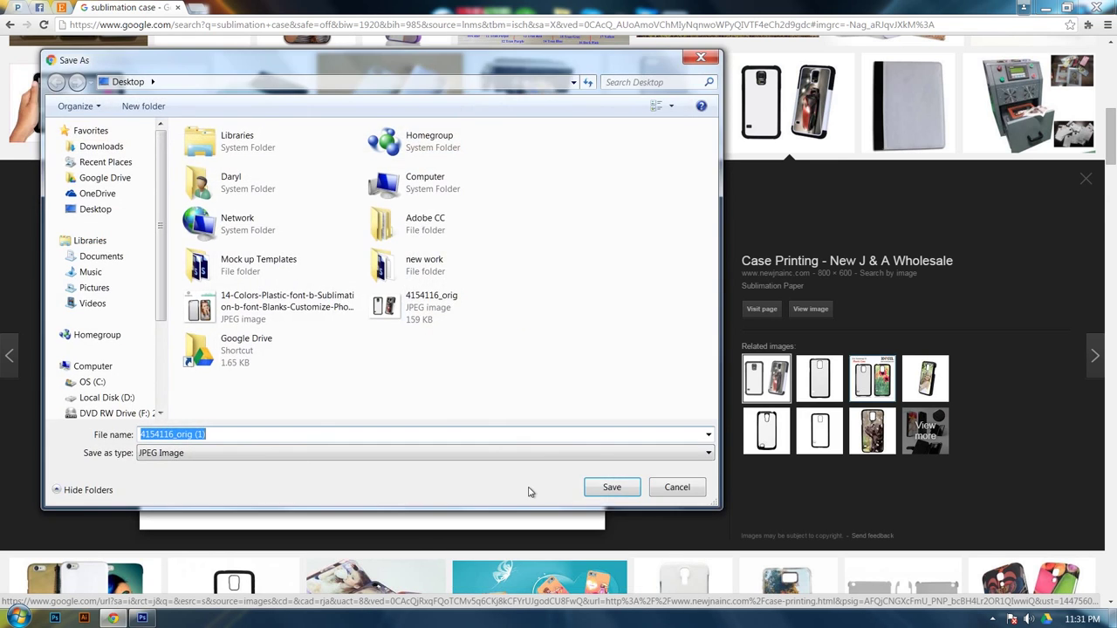
left_click(608, 486)
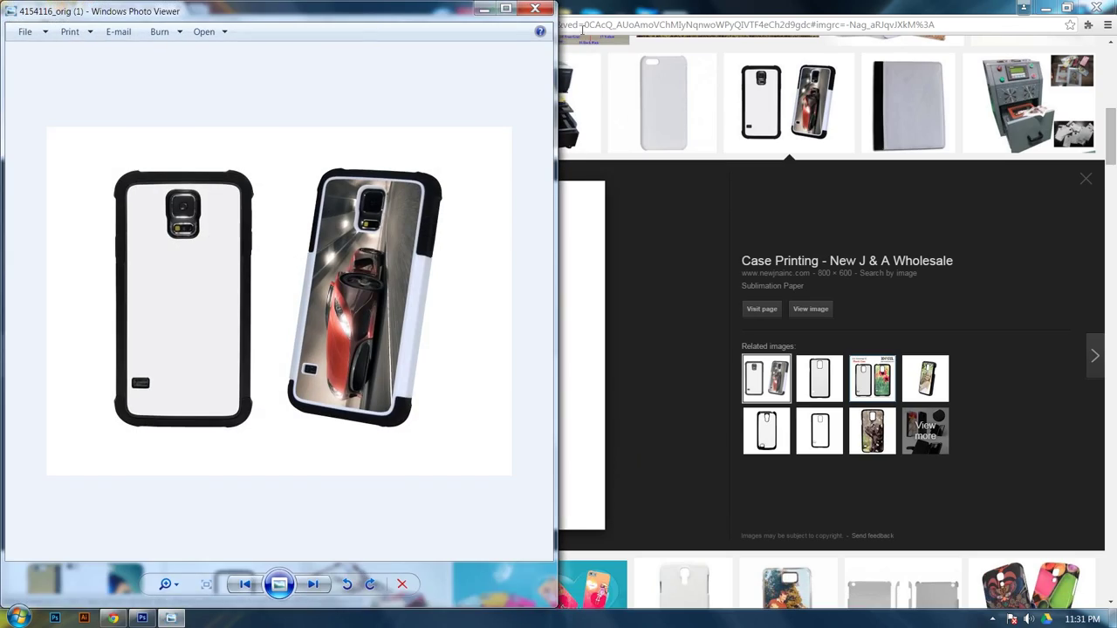
left_click(535, 9)
- Browse the related case images, then minimize Chrome and drag the saved file into Photoshop
scroll(656, 375, "down", 10)
scroll(656, 375, "up", 8)
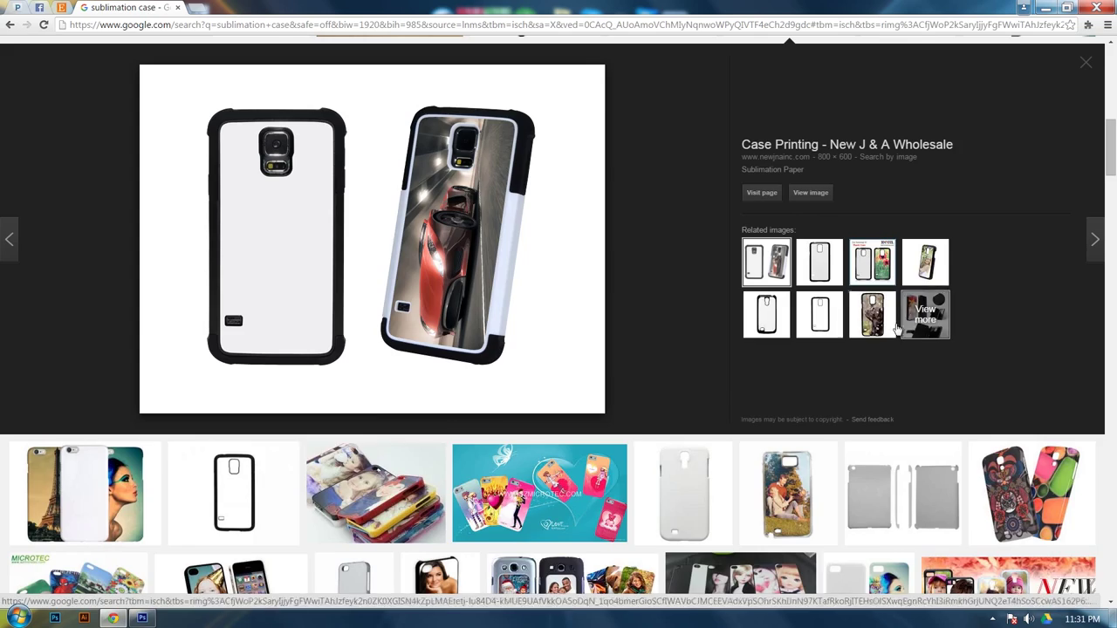
left_click(908, 315)
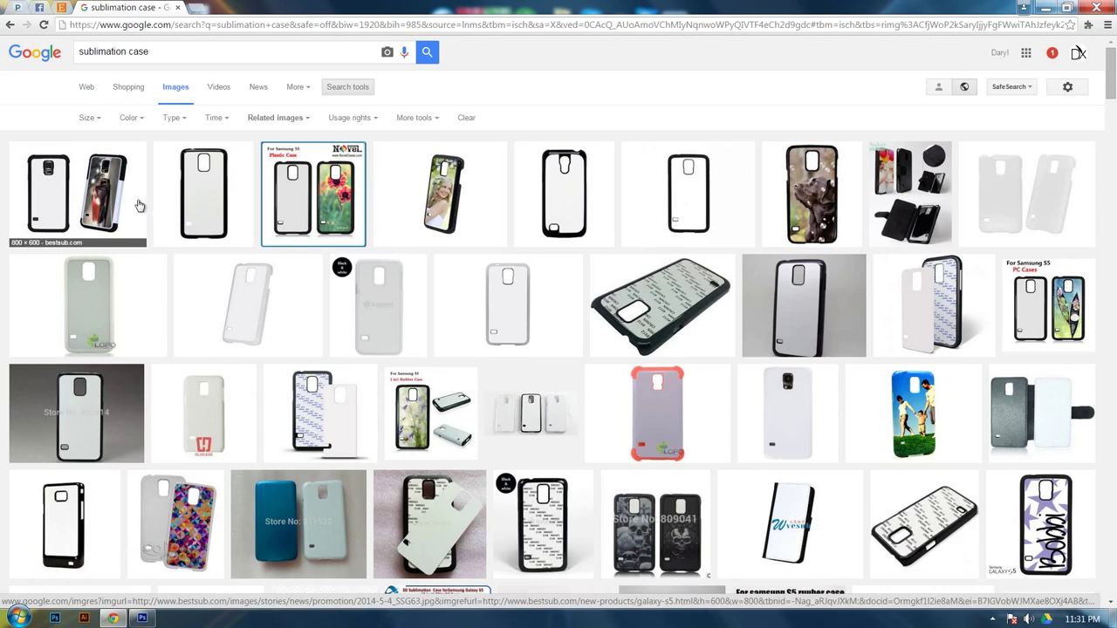
scroll(478, 310, "down", 10)
scroll(478, 310, "down", 1)
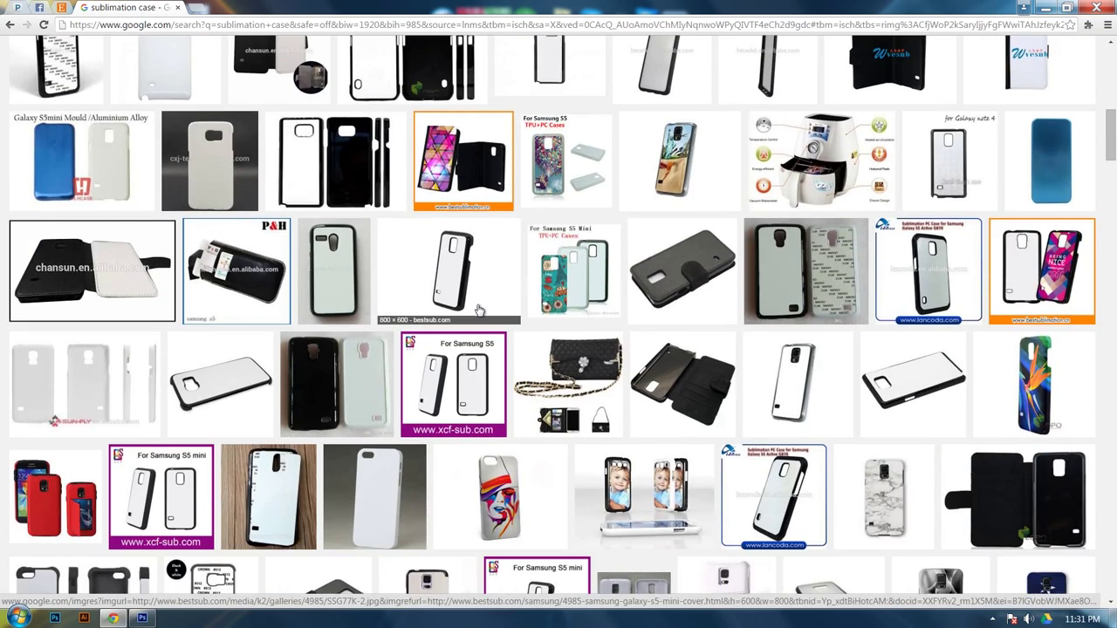
scroll(478, 310, "up", 7)
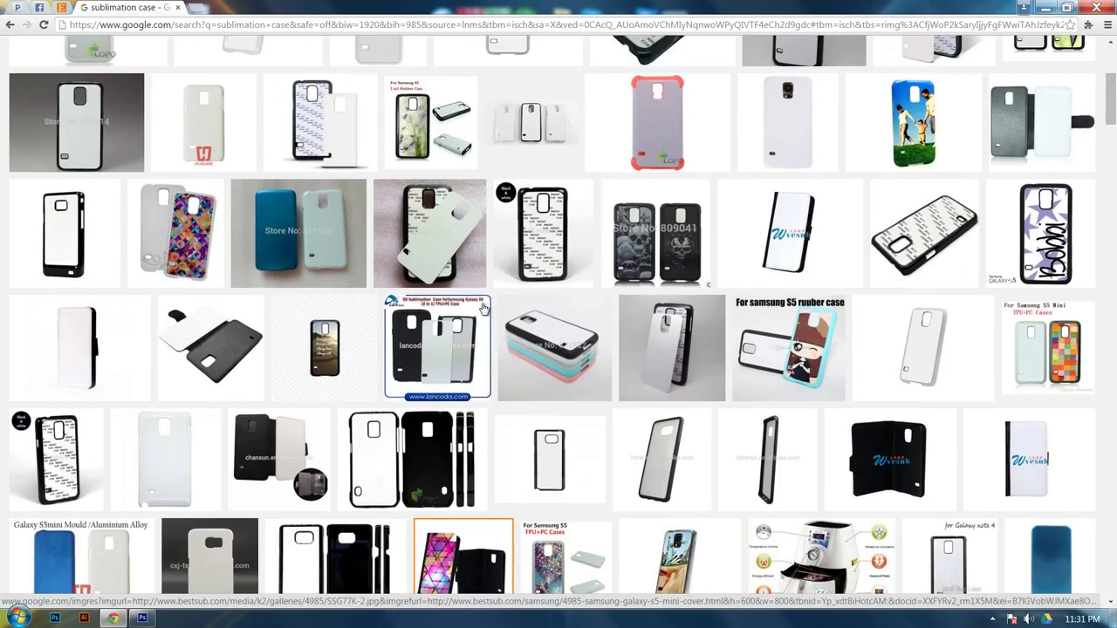
left_click(1047, 8)
left_click_drag(192, 179, 616, 43)
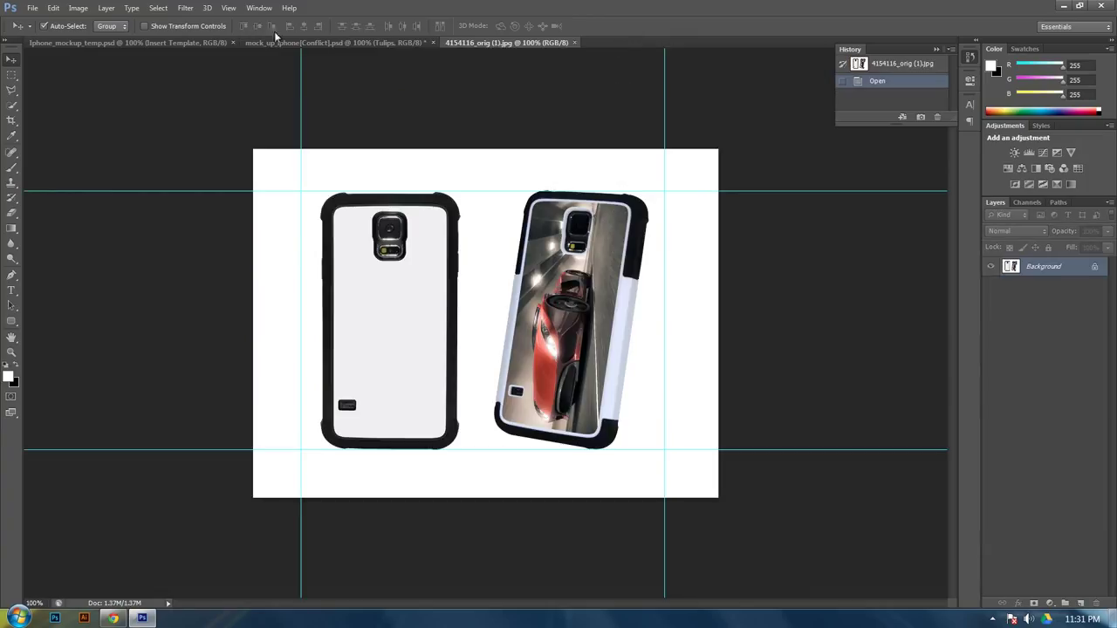
- Clear the guides and crop the image to only the blank rugged case on the left
left_click(227, 8)
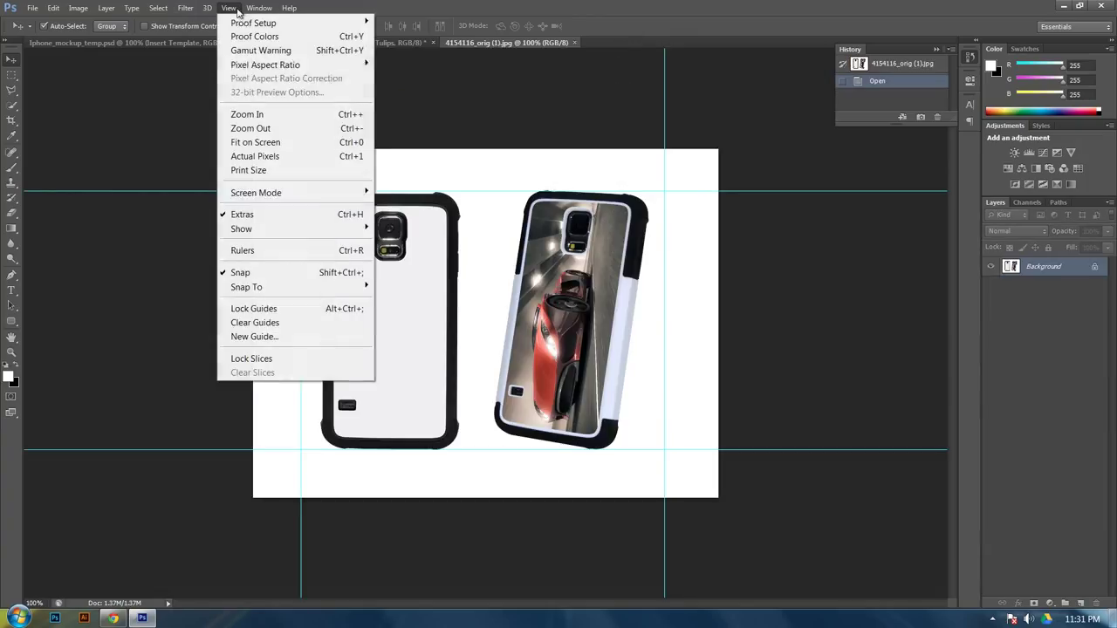
left_click(250, 323)
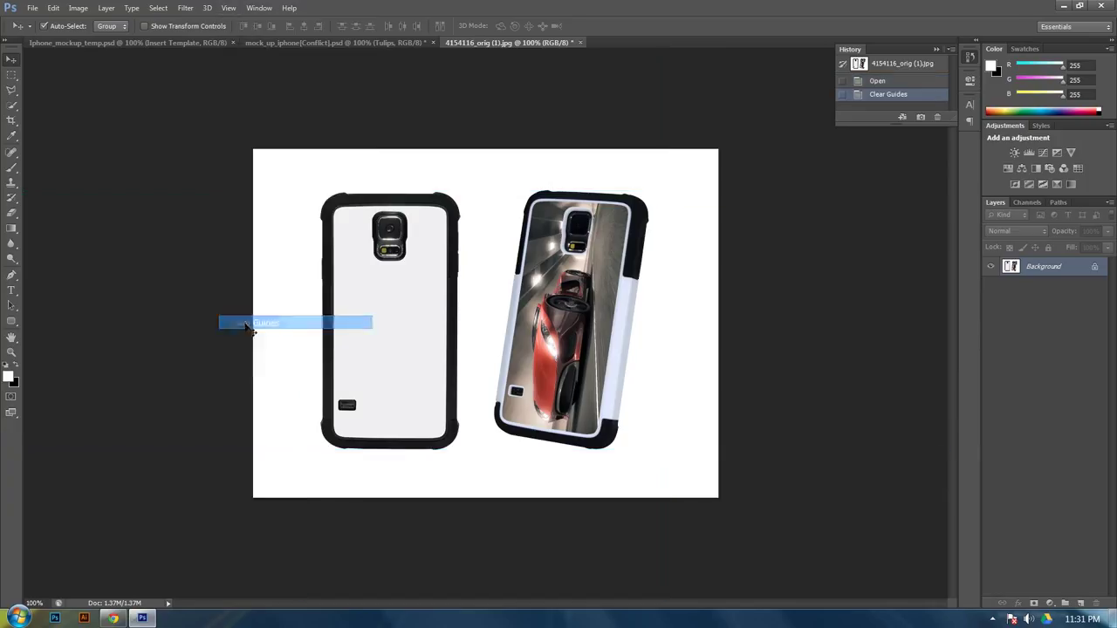
left_click(12, 120)
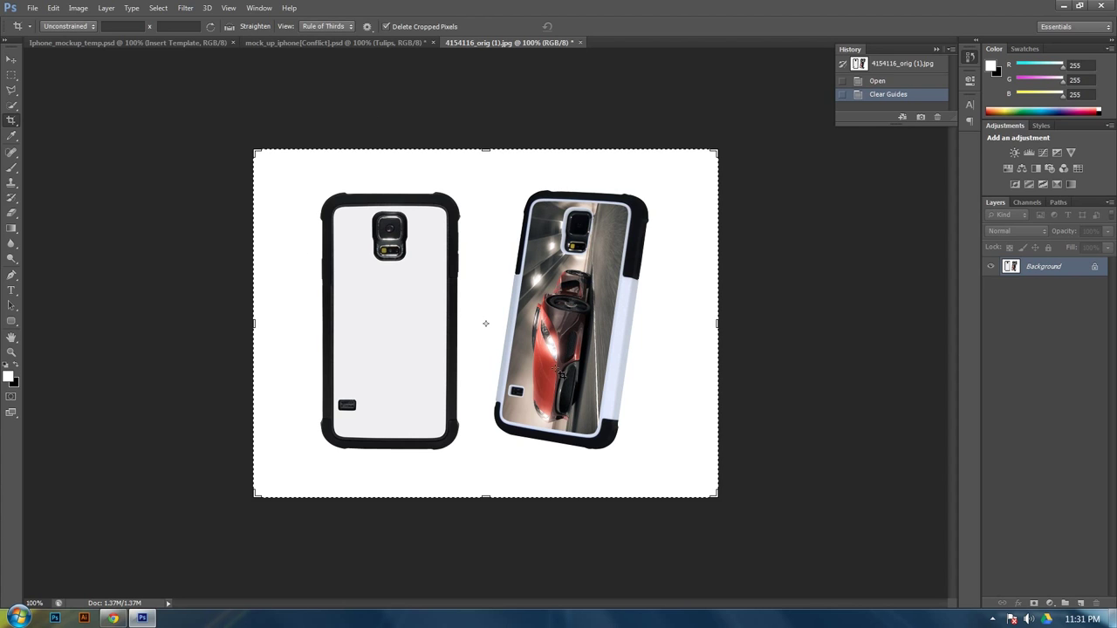
left_click_drag(717, 323, 608, 342)
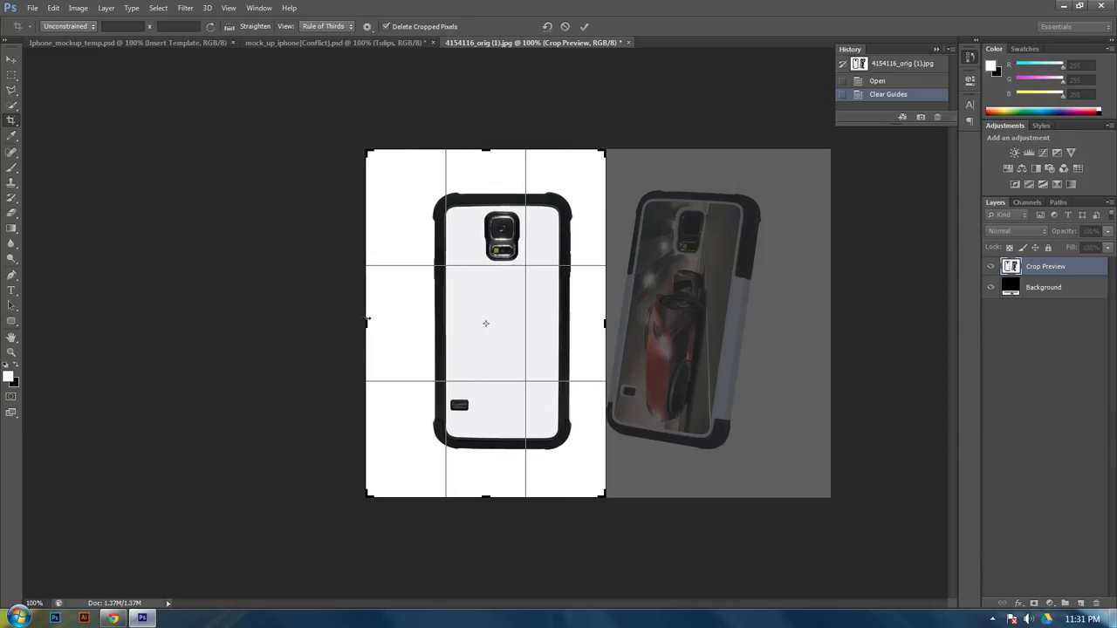
left_click(584, 27)
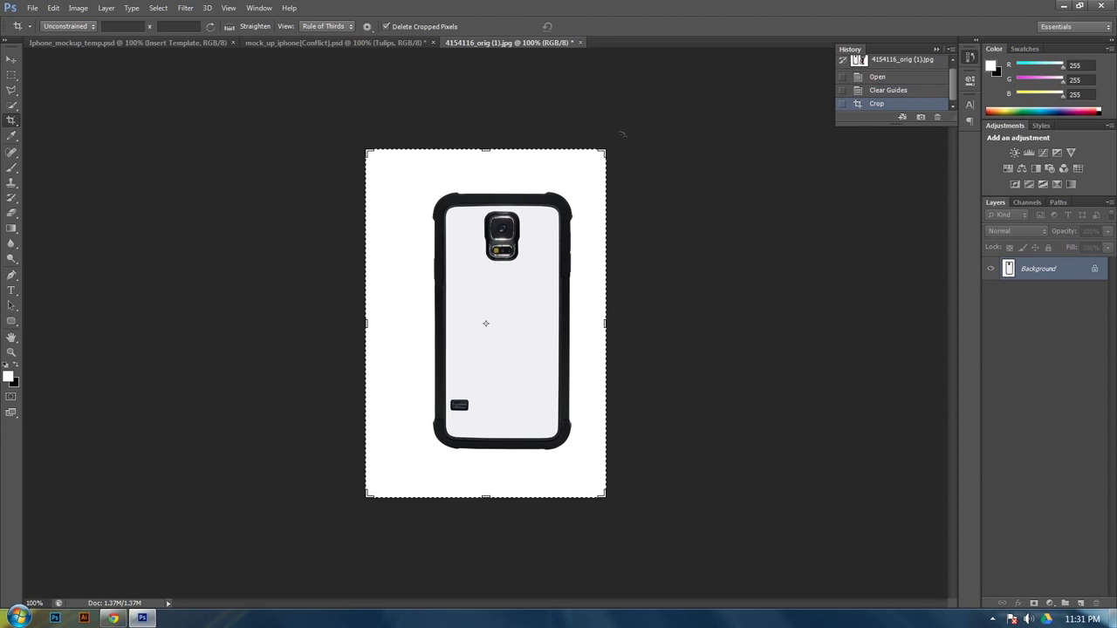
left_click(15, 63)
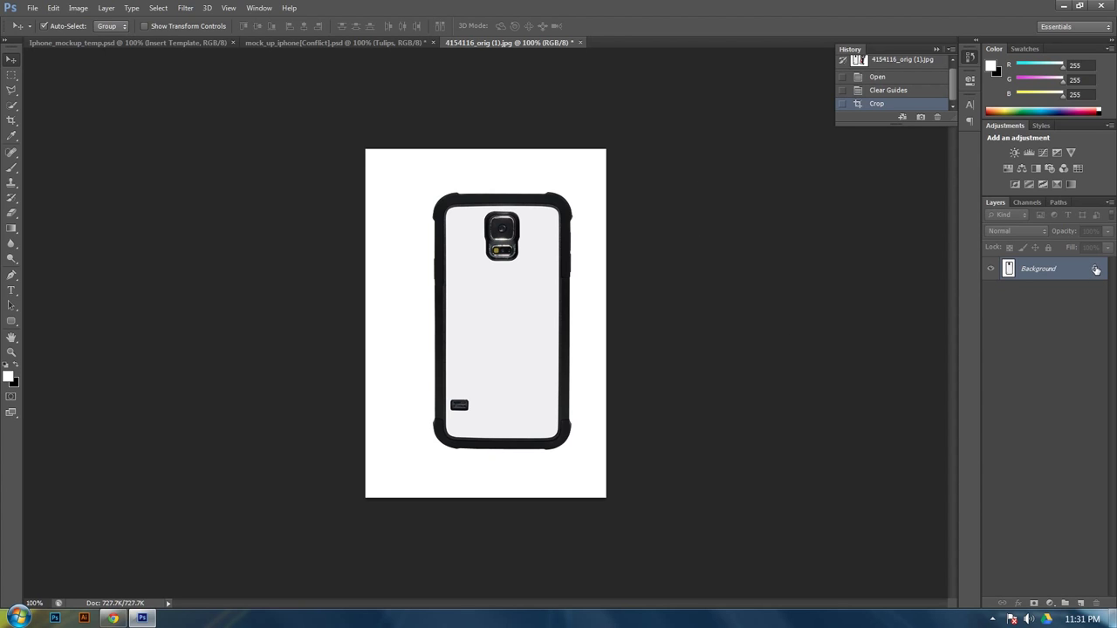
- Unlock the background as Layer 0 and delete its white backdrop using the Magic Wand
left_click(1097, 602)
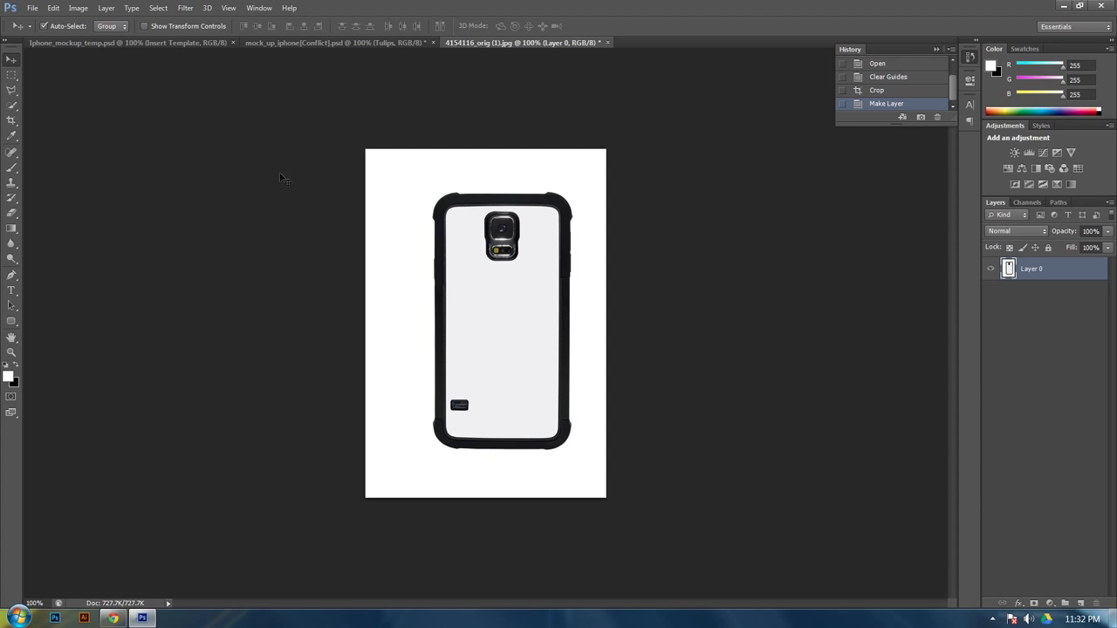
left_click(16, 106)
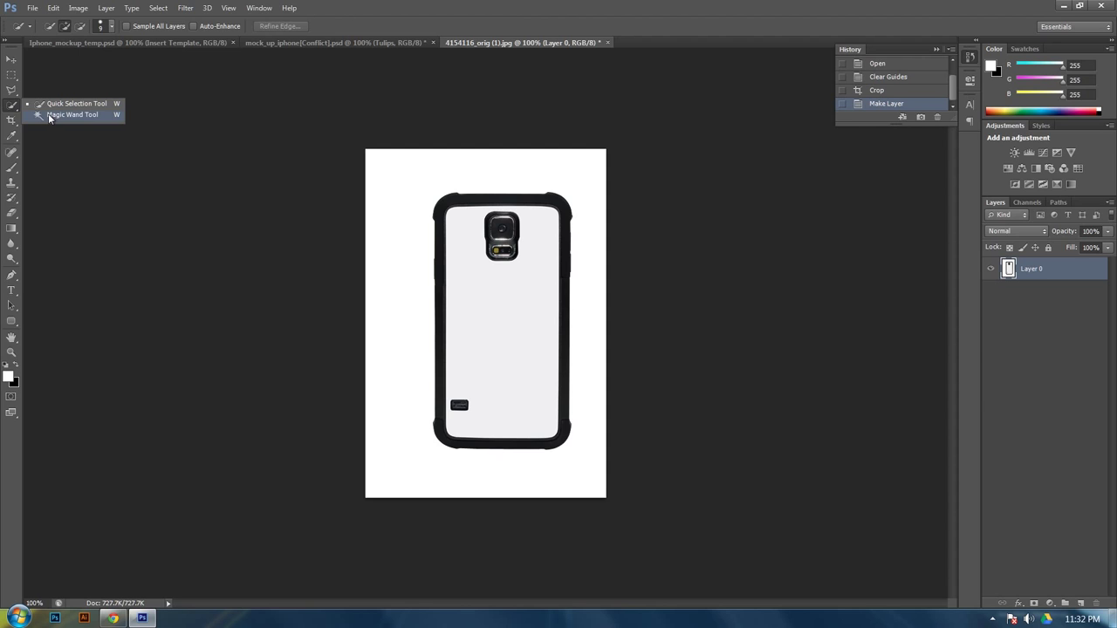
left_click(50, 116)
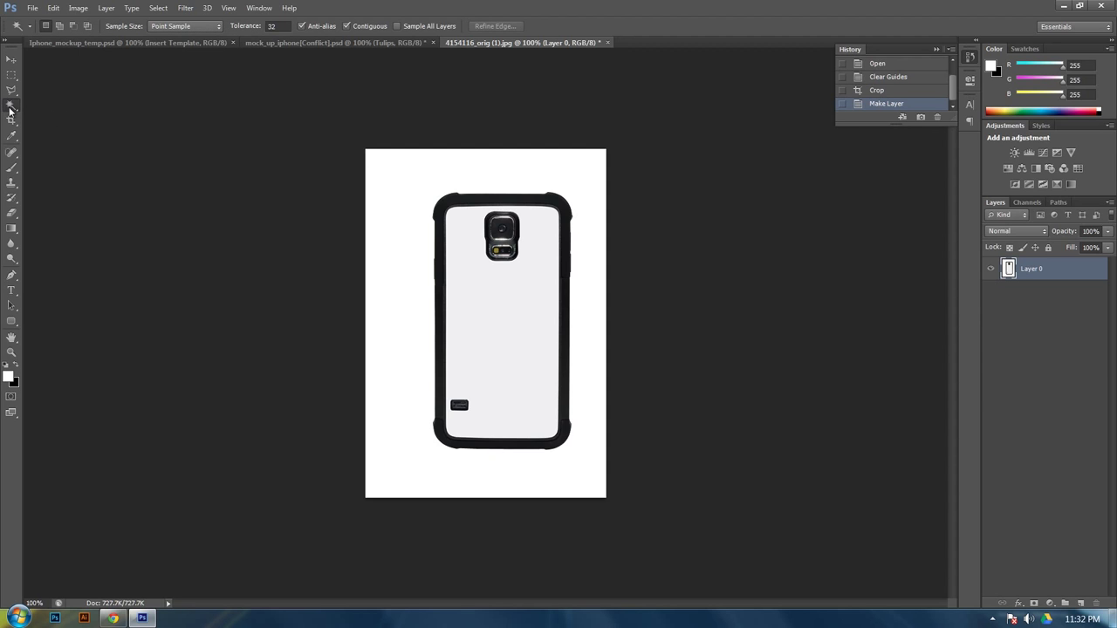
left_click(406, 193)
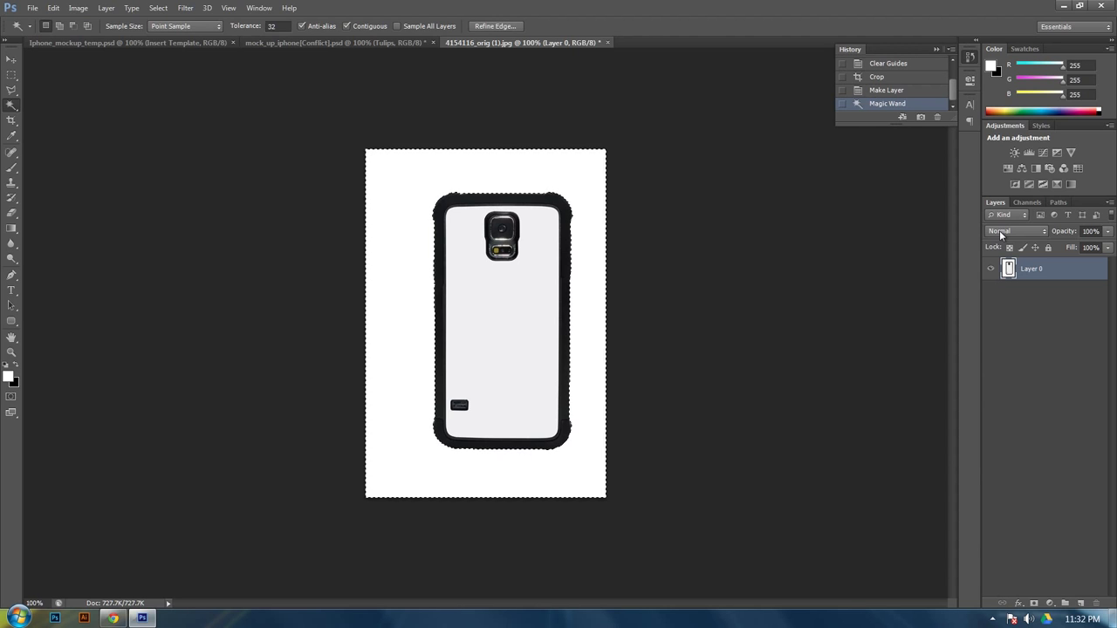
key("Delete")
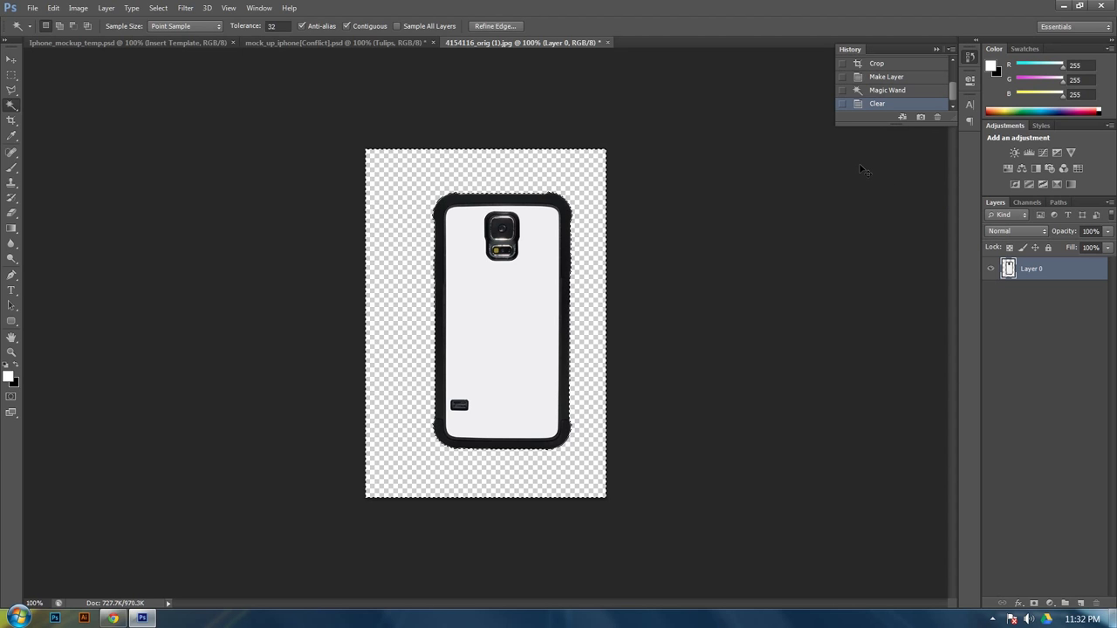
key("ctrl+d")
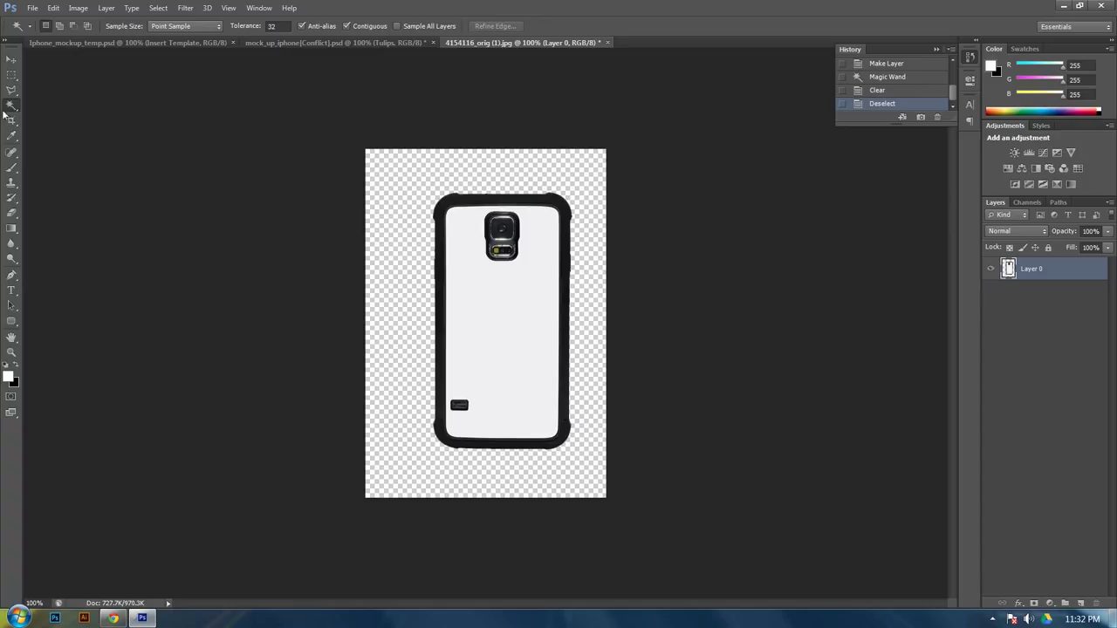
- Copy the phone's white back panel onto a new layer with Ctrl+J
left_click(483, 353)
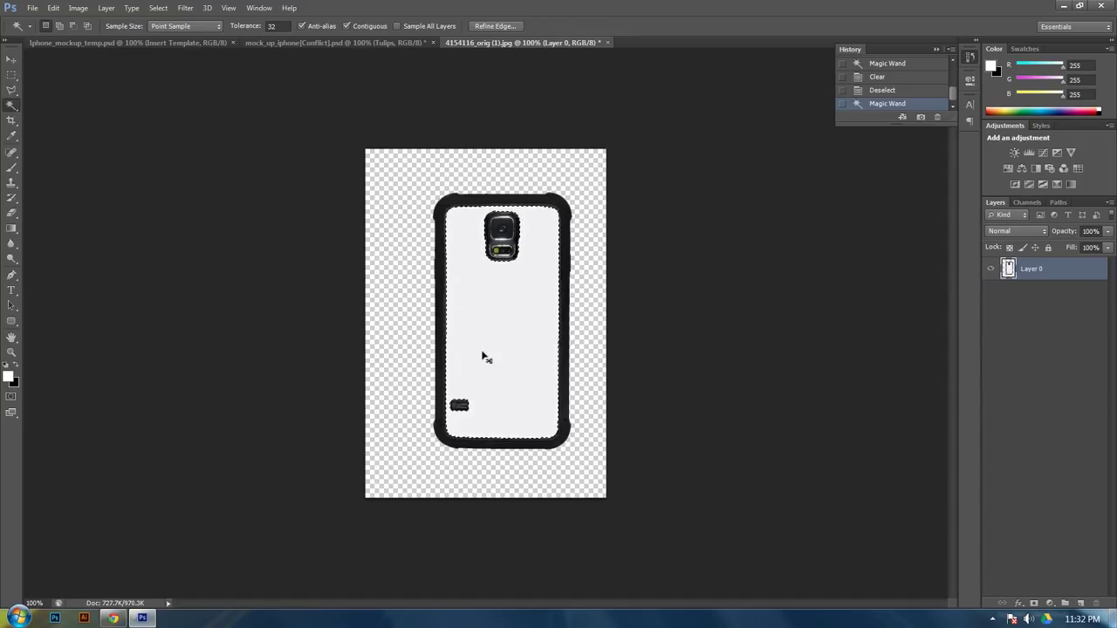
key("ctrl+j")
left_click(990, 292)
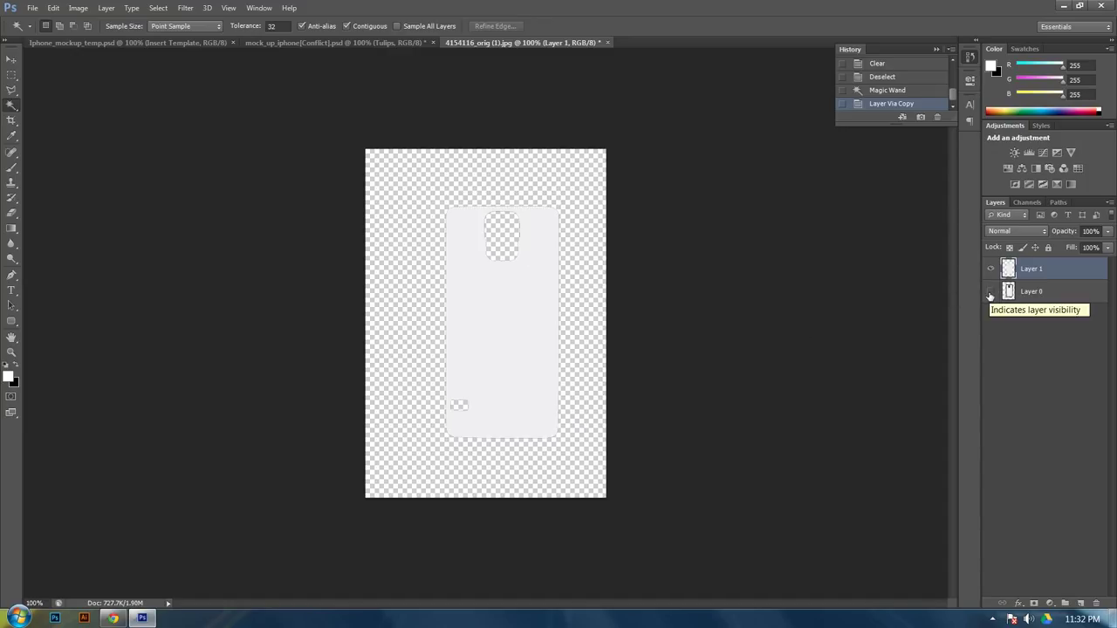
left_click(990, 294)
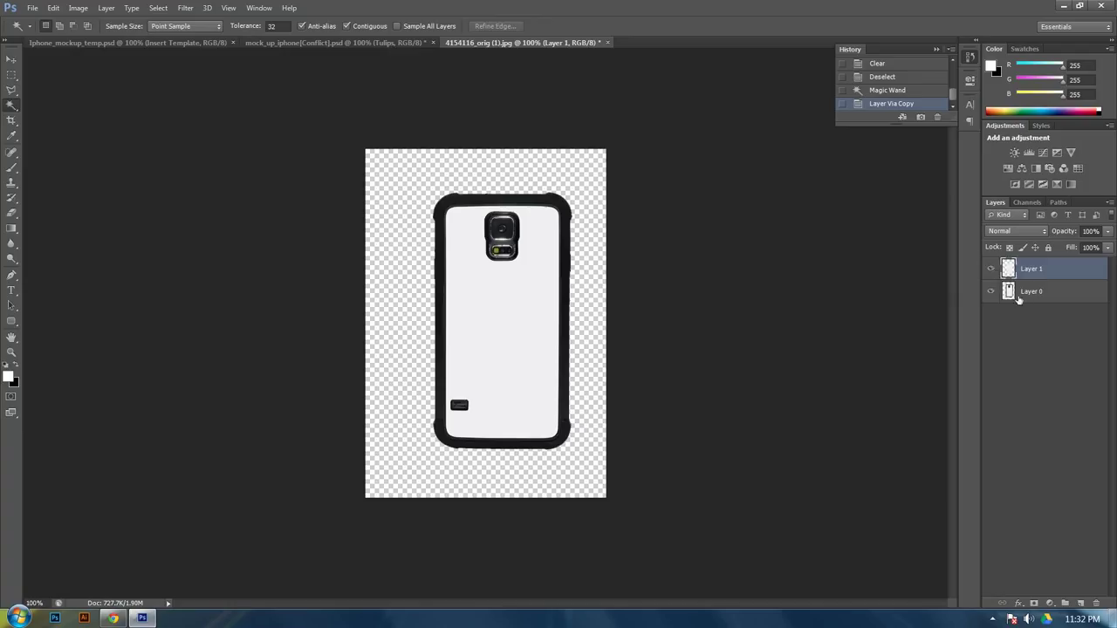
- Rename Layer 0 to 'Case temp' and Layer 1 to 'Insert temp'
left_click(1019, 295)
double_click(1042, 290)
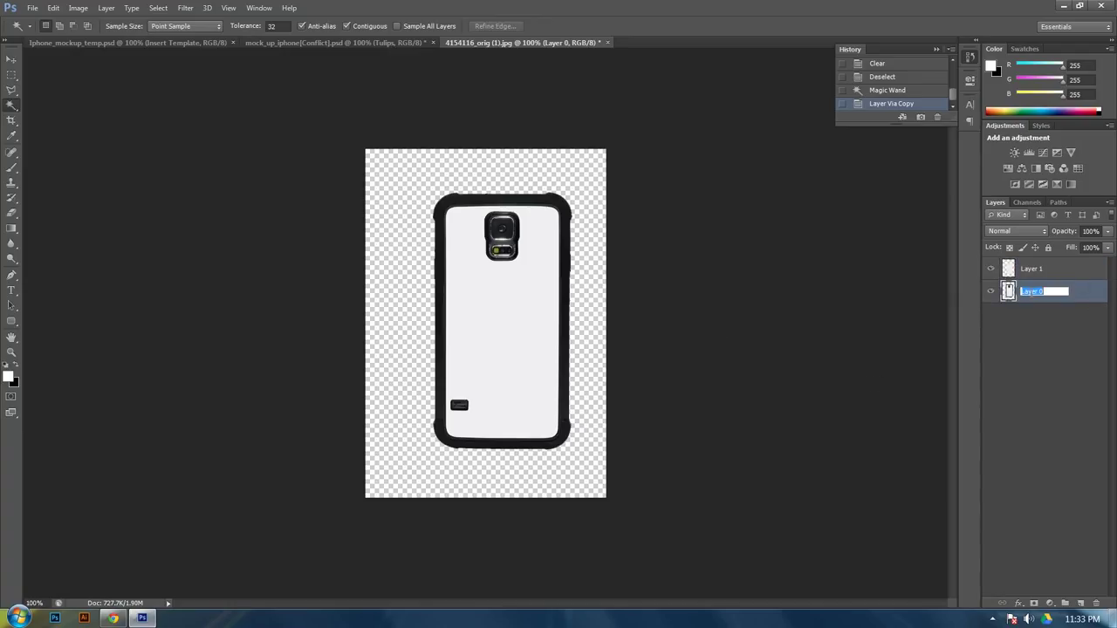
type("Case temp")
double_click(1034, 269)
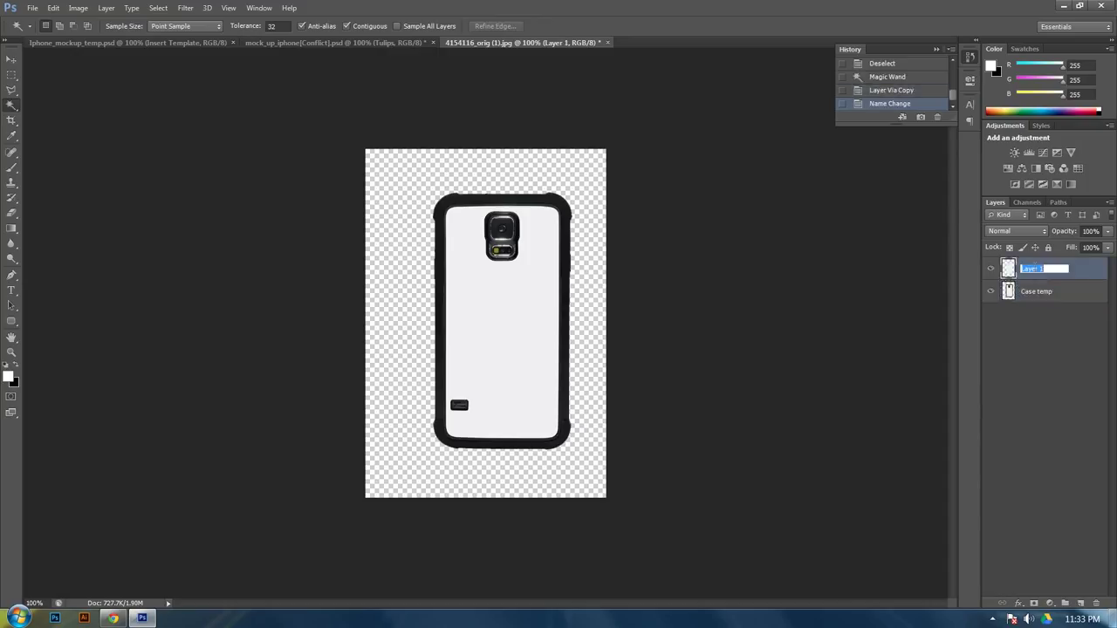
type("Insert temp")
left_click(1043, 299)
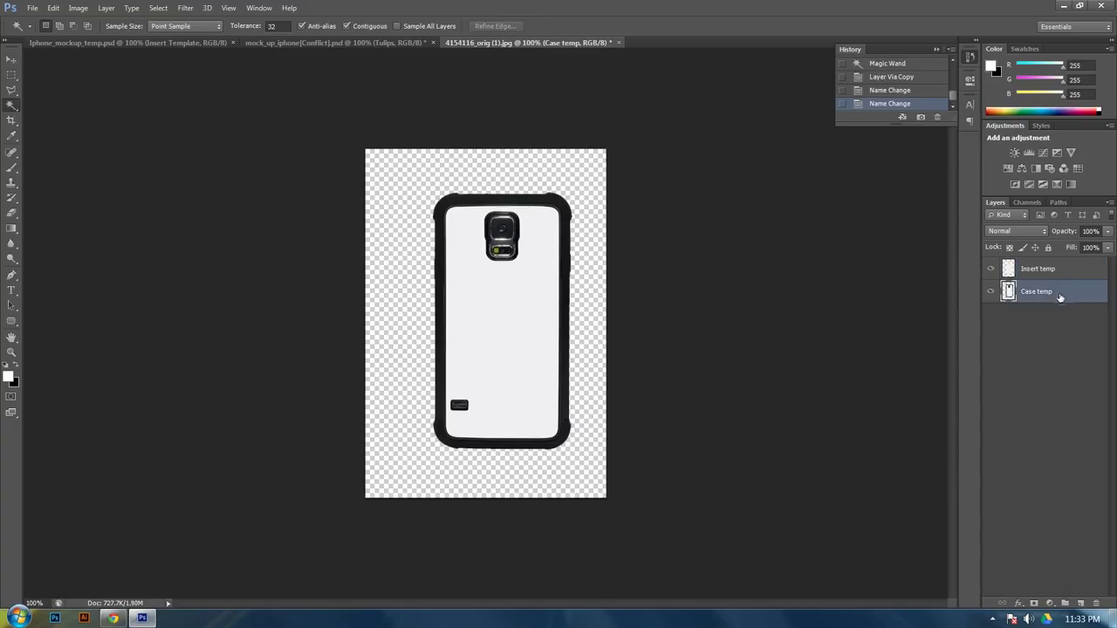
- Delete the white back from Case temp so the insert exists only on Insert temp
left_click(523, 334)
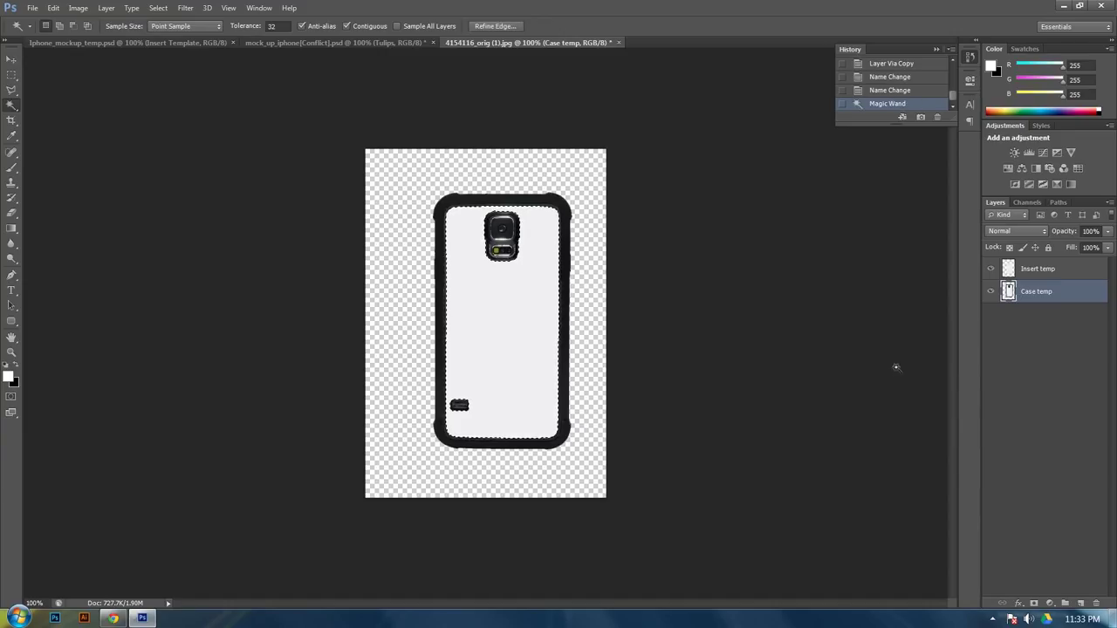
key("Delete")
key("ctrl+d")
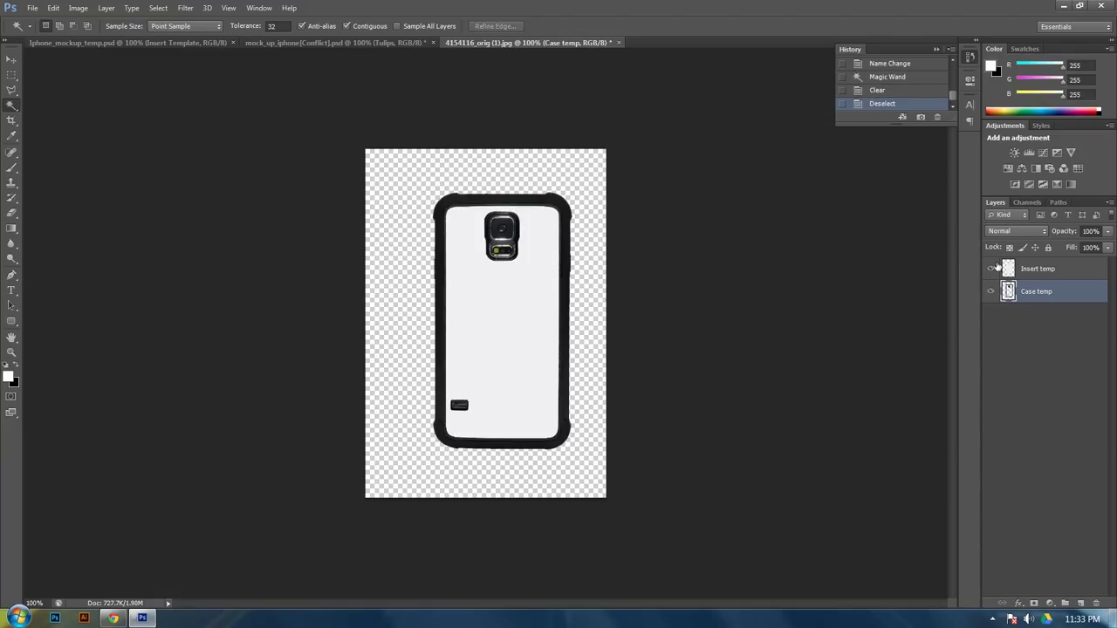
left_click(990, 269)
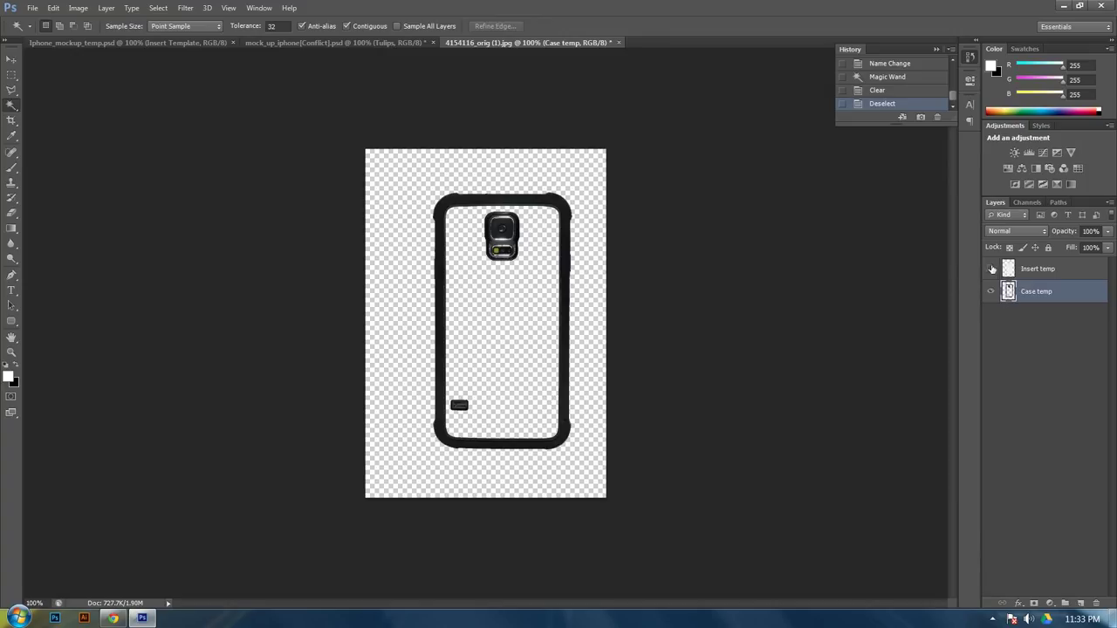
left_click(1053, 273)
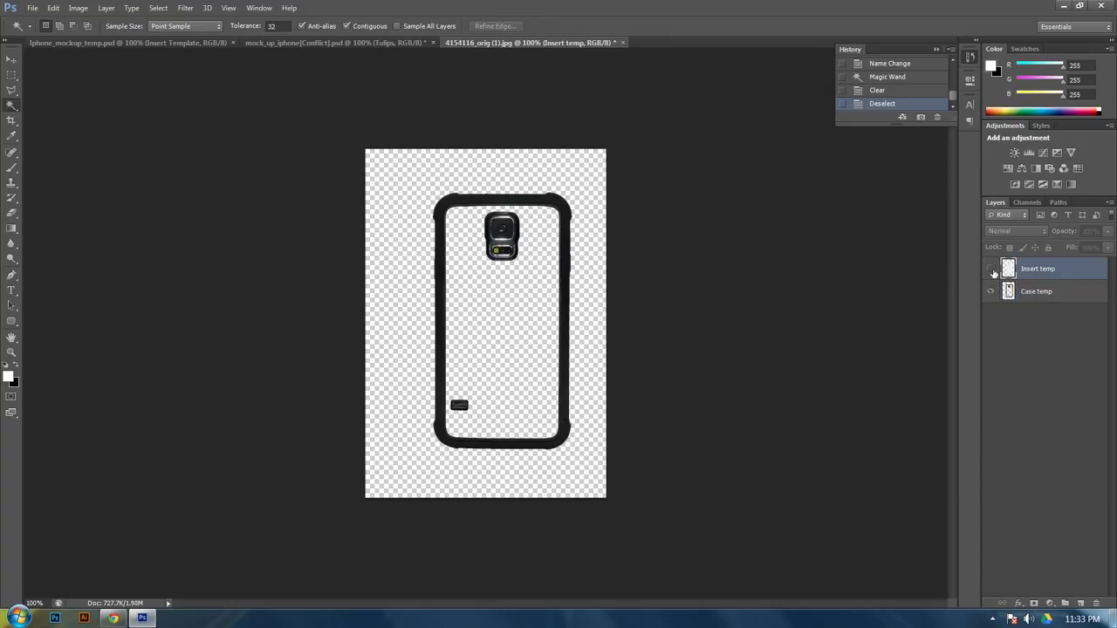
left_click(990, 270)
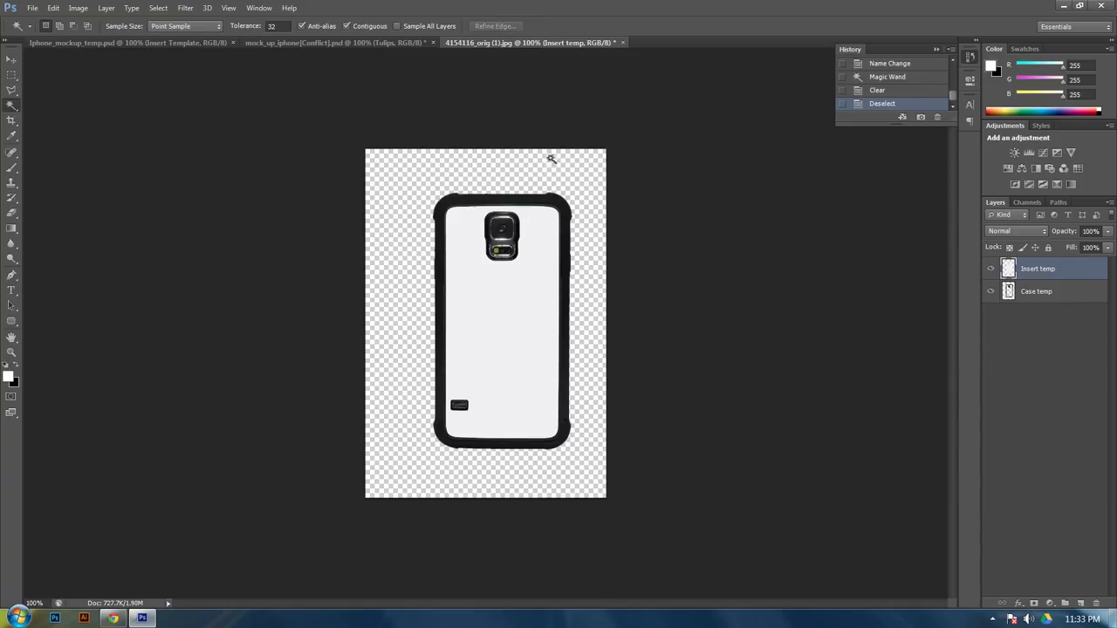
left_click(312, 43)
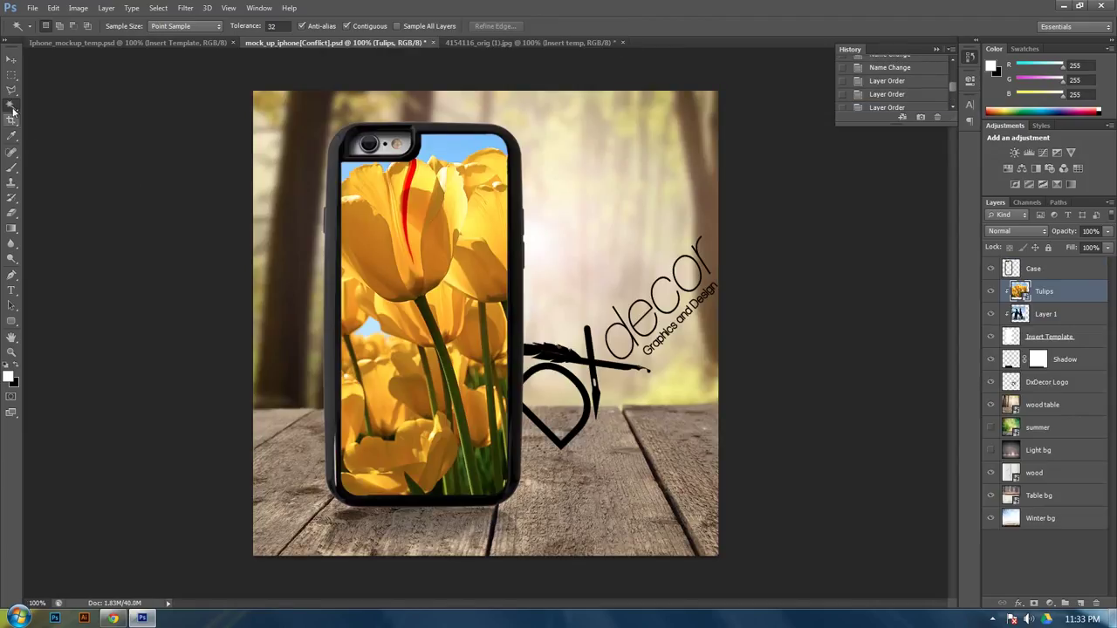
- Drag the penguin Layer 1 from the tulip mockup into the case template
left_click(8, 61)
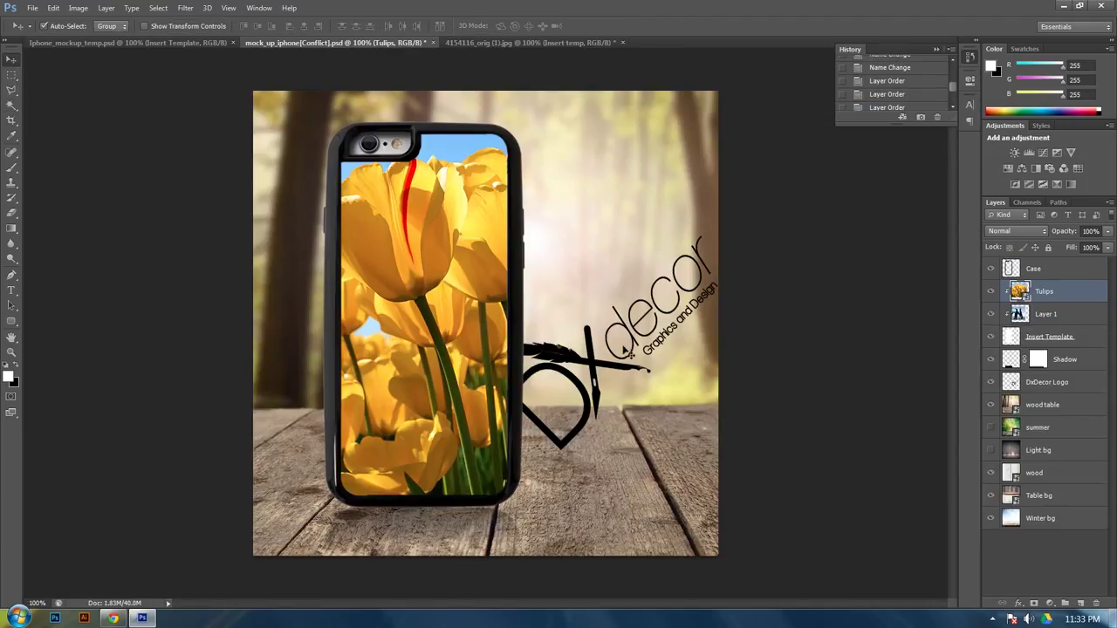
left_click(1015, 316)
left_click(990, 291)
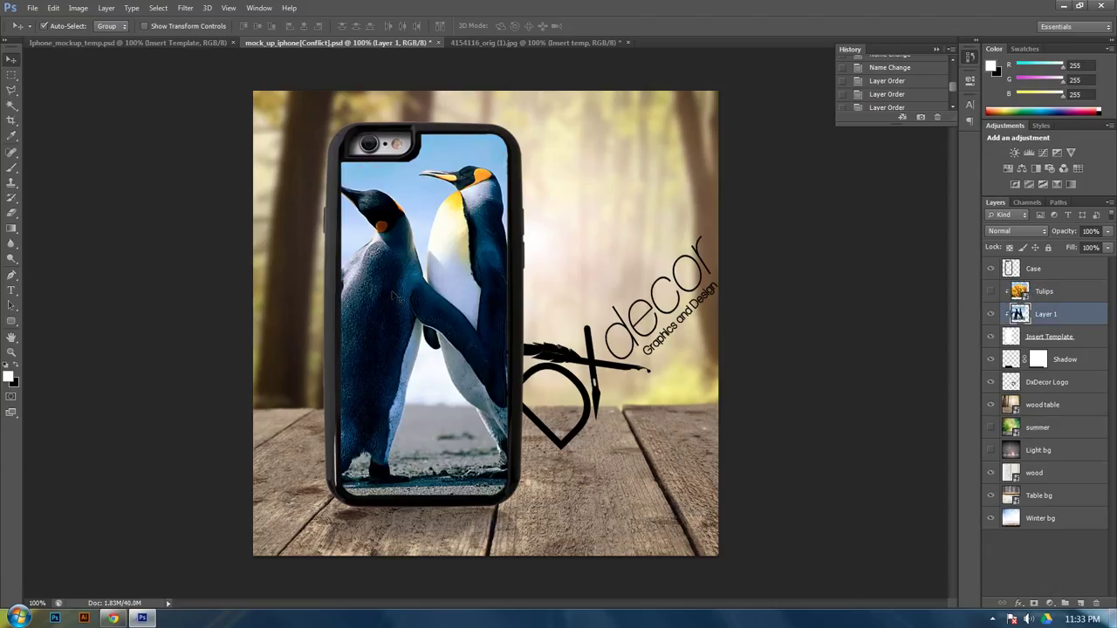
left_click_drag(392, 294, 503, 316)
- Scale the penguin image to about 72% and clip it to Insert temp
key("ctrl+t")
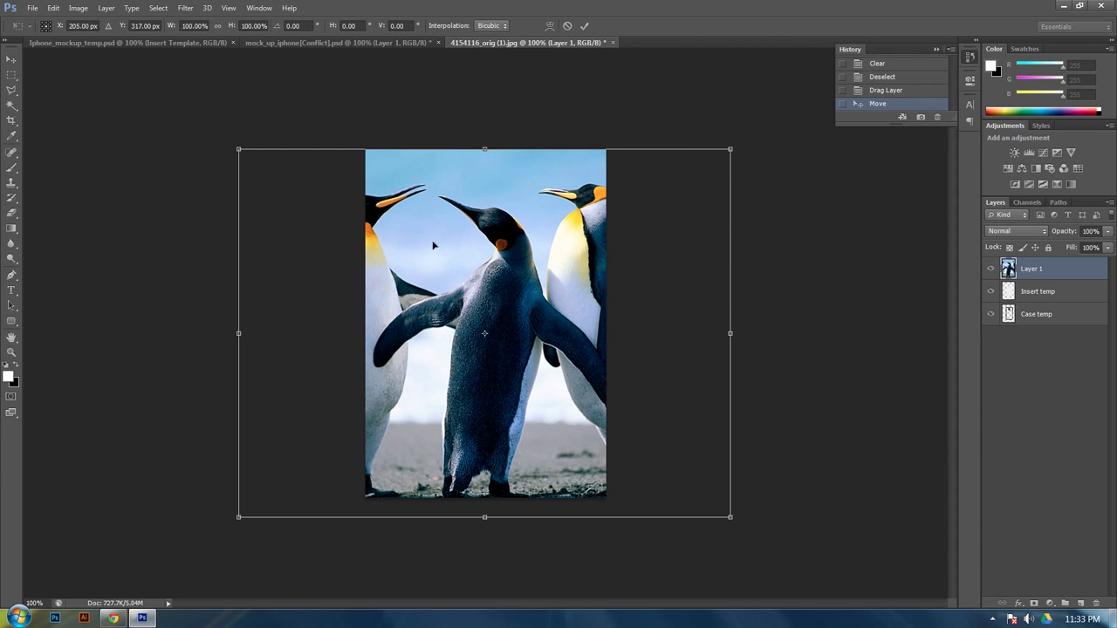
left_click_drag(238, 149, 290, 187)
left_click_drag(292, 520, 377, 451)
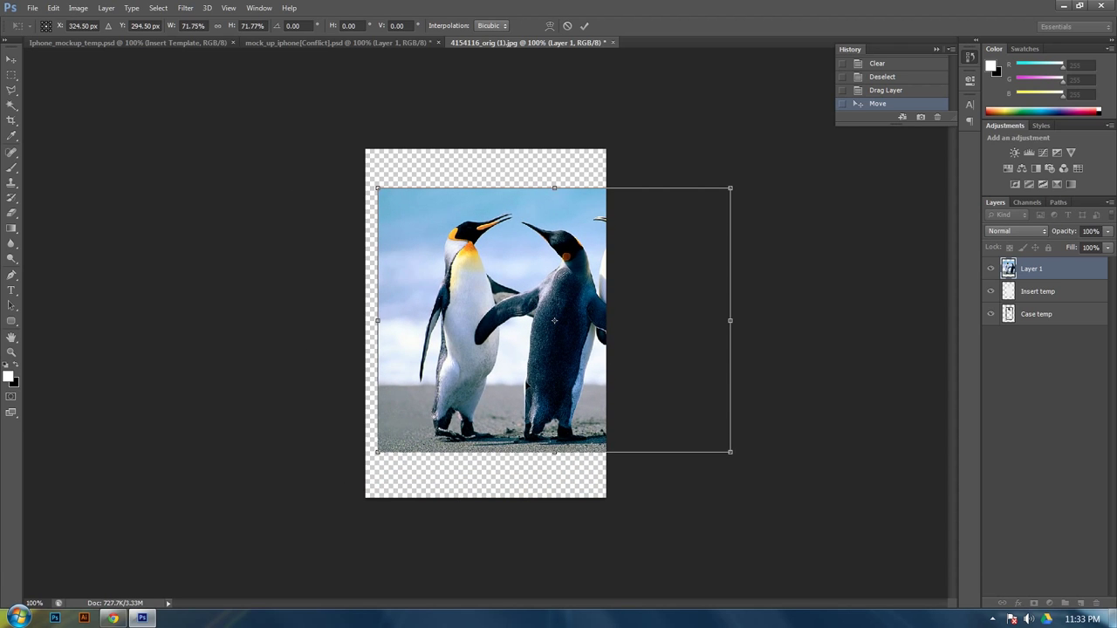
key("Return")
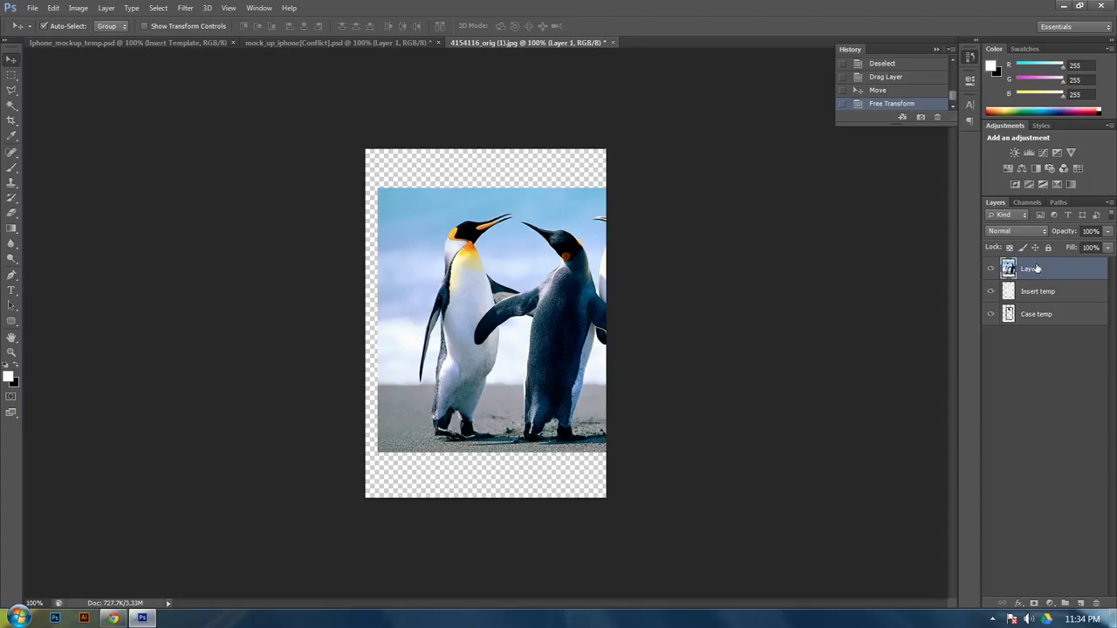
mouse_move(1035, 270)
left_mouse_down()
mouse_move(1030, 297)
mouse_move(1035, 276)
left_mouse_up()
key("ctrl+alt+g")
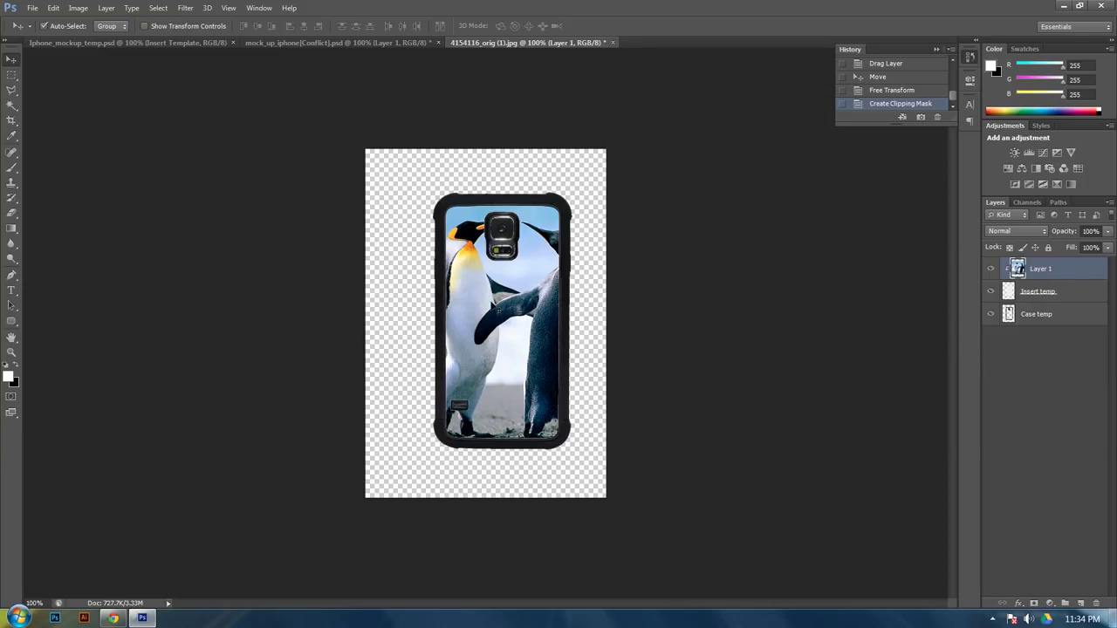
left_click_drag(368, 131, 678, 369)
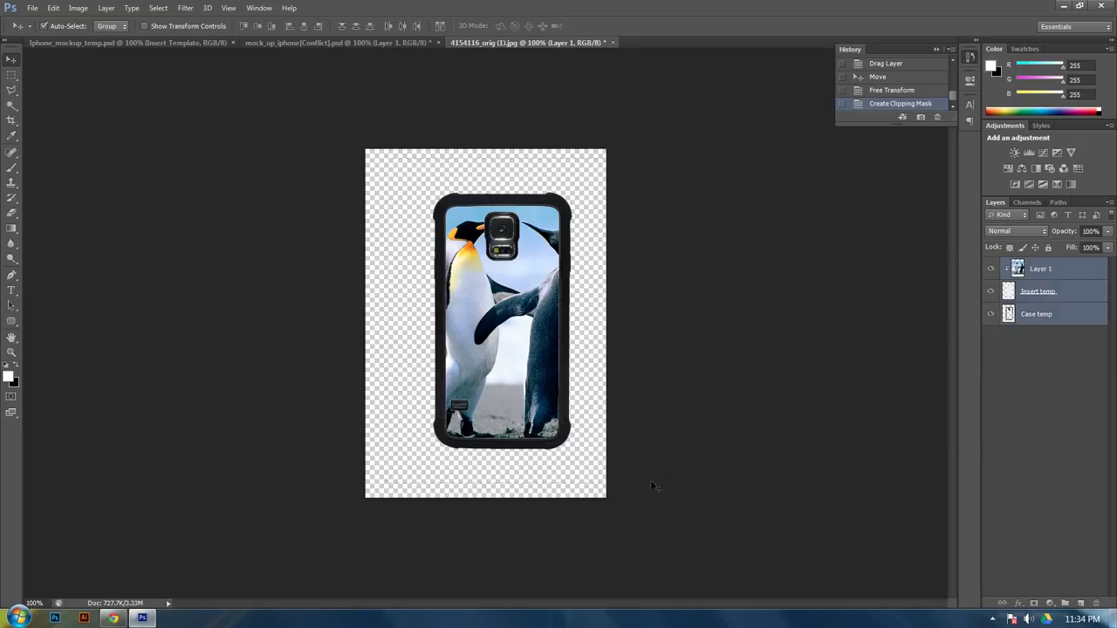
- Bring the summer bokeh backdrop into the case template and place it beneath the case layers
left_click(368, 40)
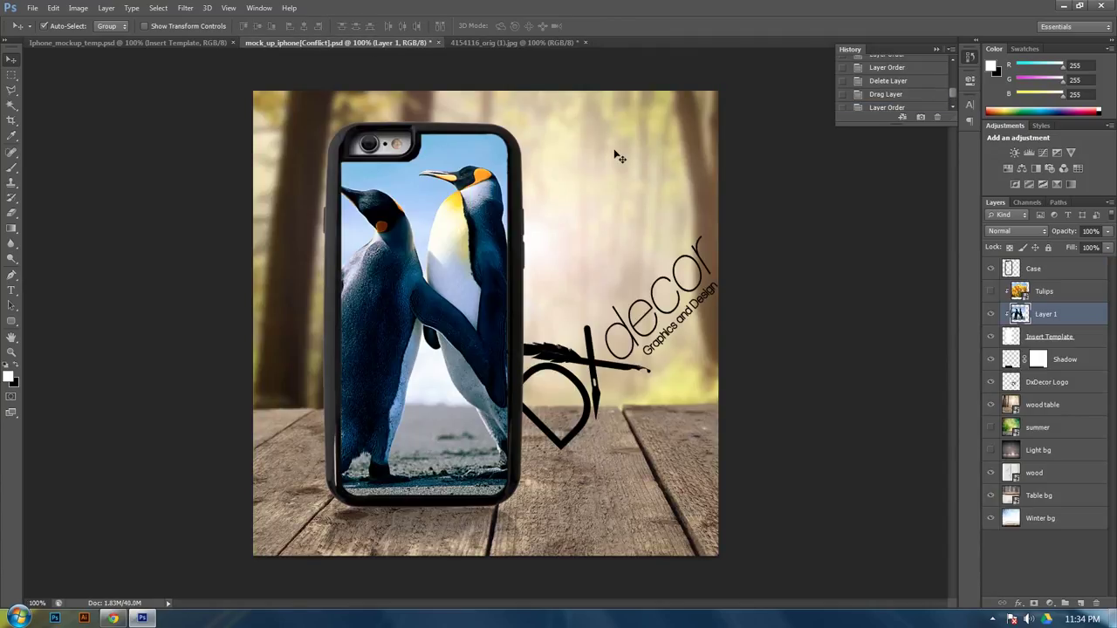
left_click(1005, 426)
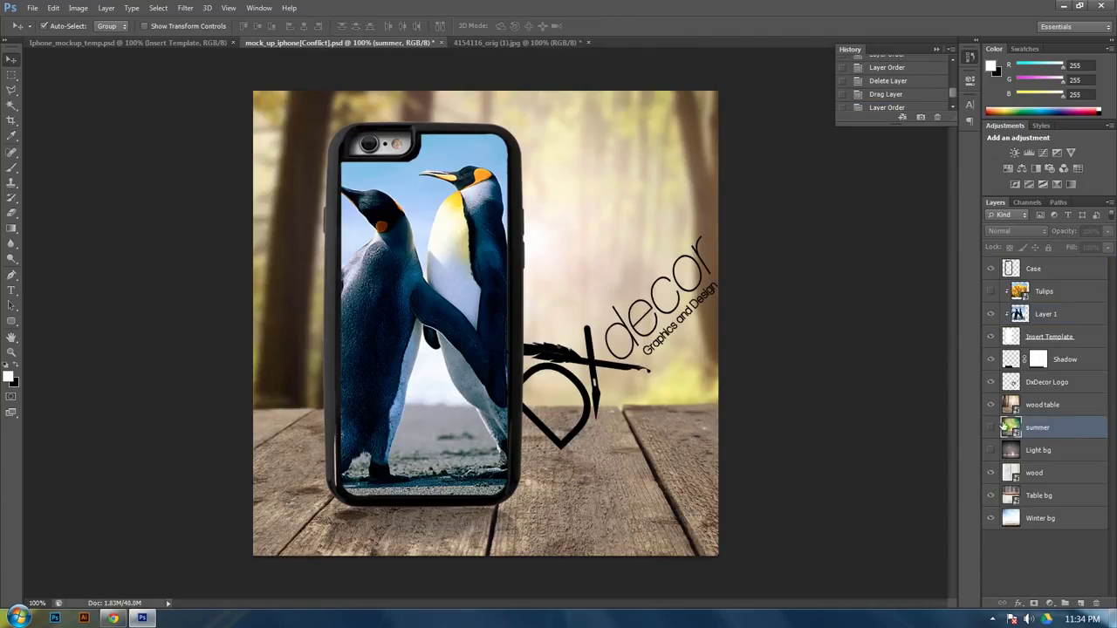
left_click(989, 428)
left_click(990, 405)
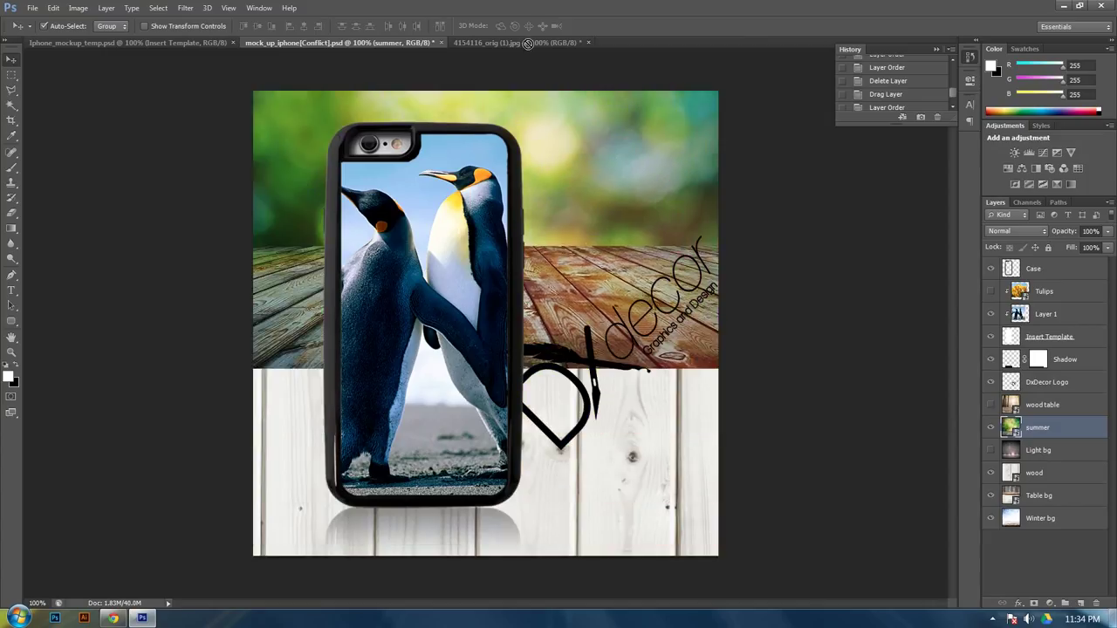
left_click(530, 41)
left_click_drag(539, 251, 541, 251)
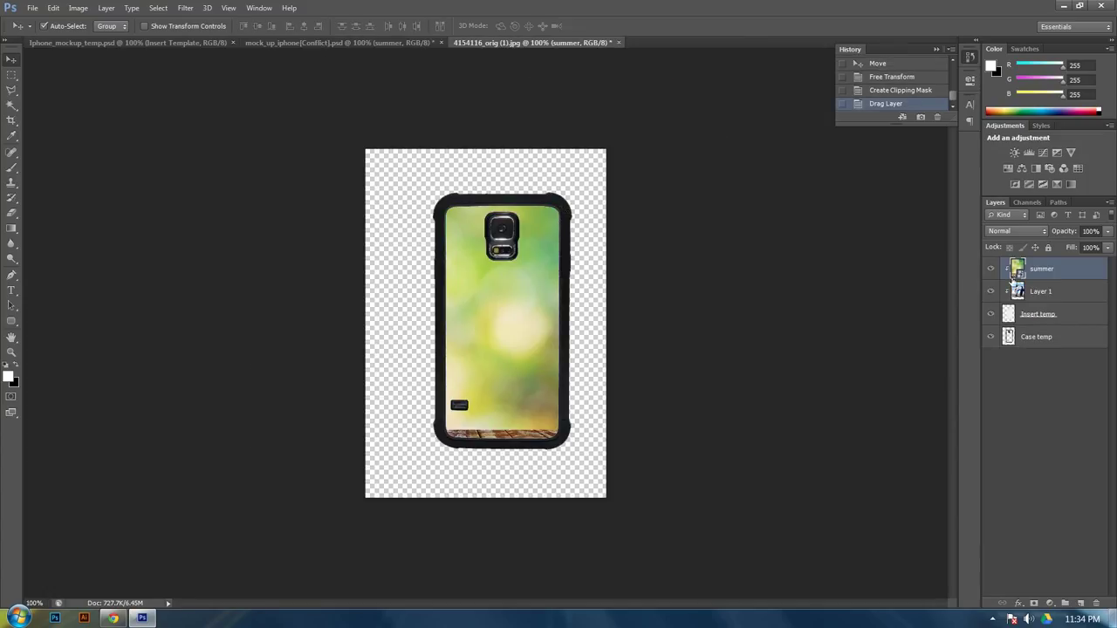
left_click(1049, 275, "alt")
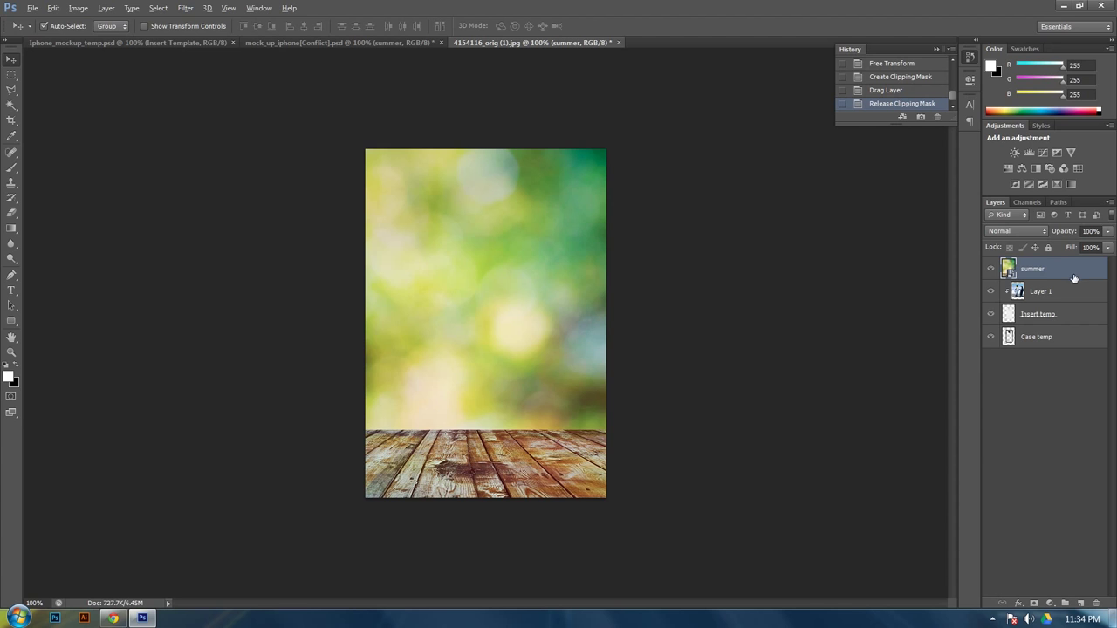
key("alt")
left_click_drag(1069, 269, 1071, 350)
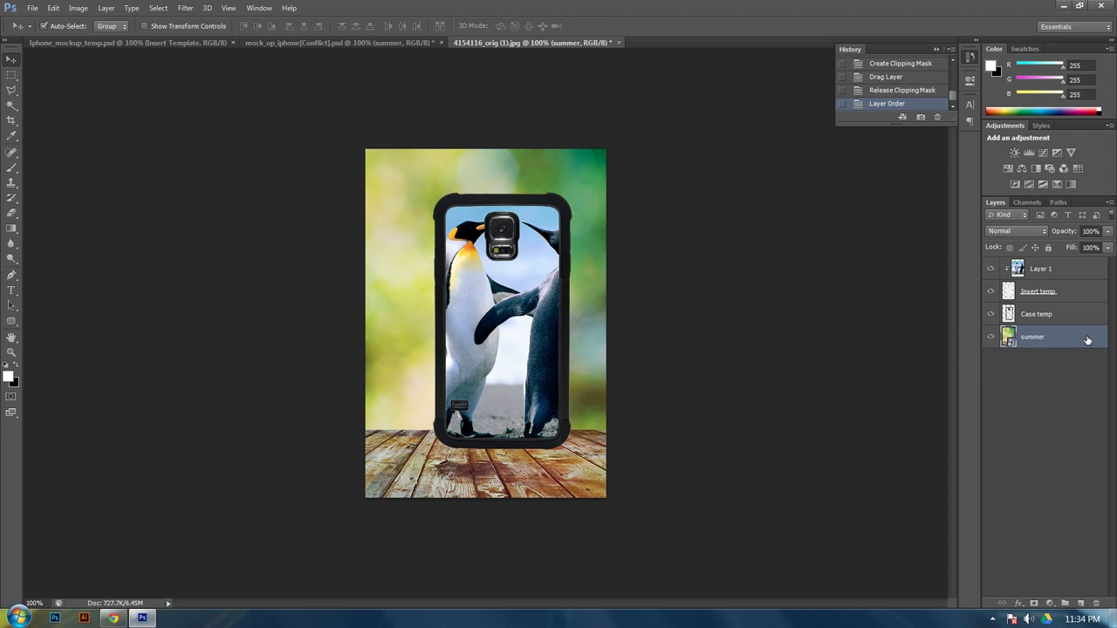
- Scale and reposition the summer background to cover the whole canvas
key("ctrl+t")
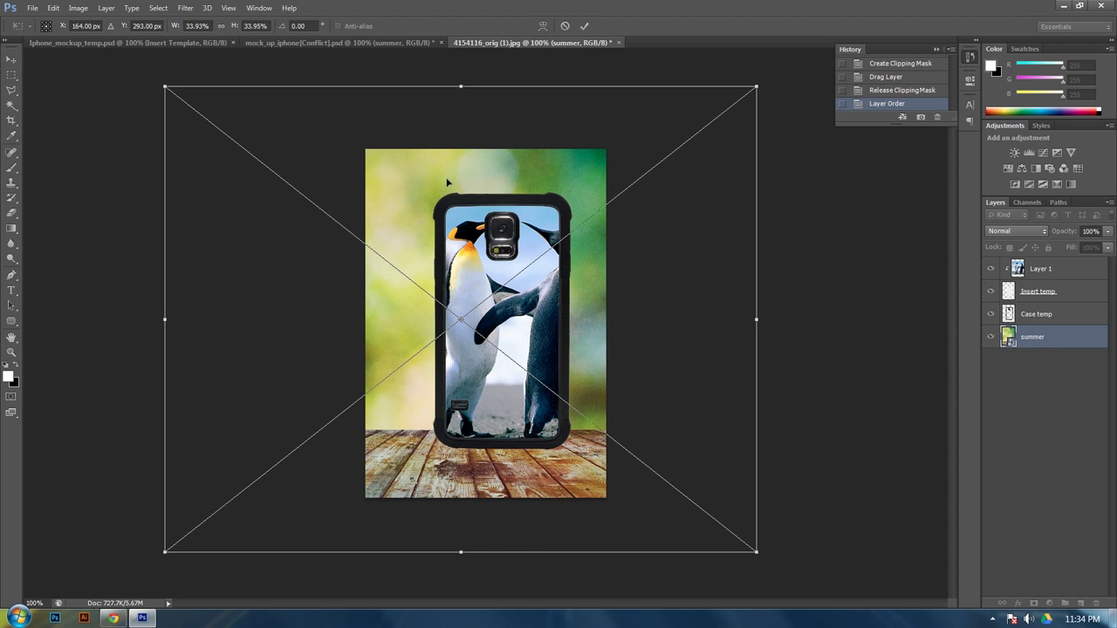
left_click_drag(164, 86, 320, 204)
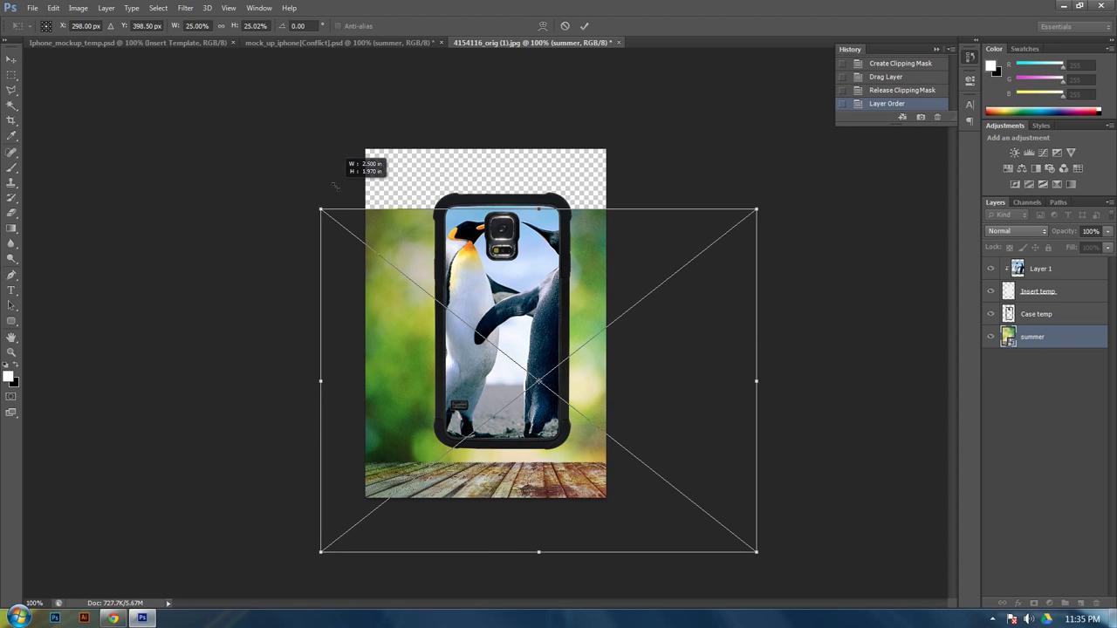
left_click_drag(378, 293, 380, 229)
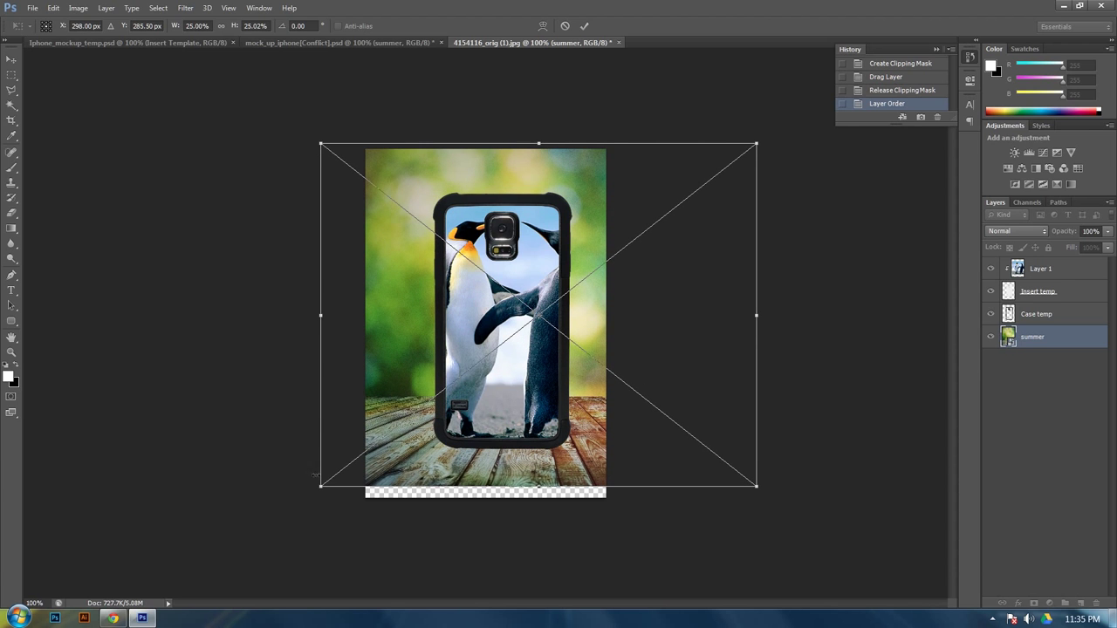
left_click_drag(322, 484, 303, 499)
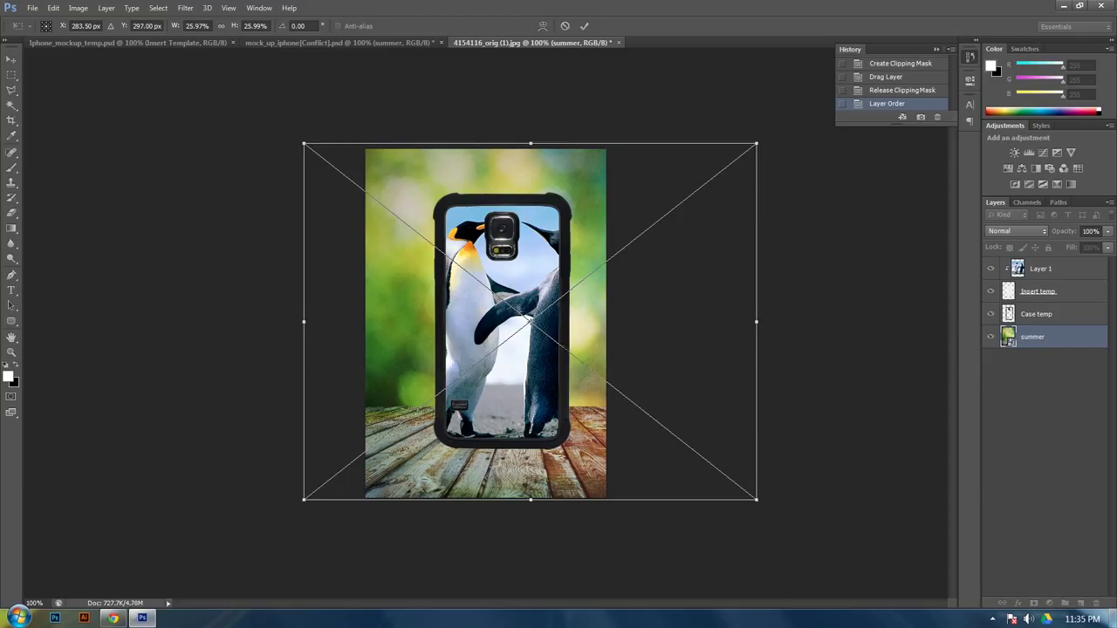
key("Return")
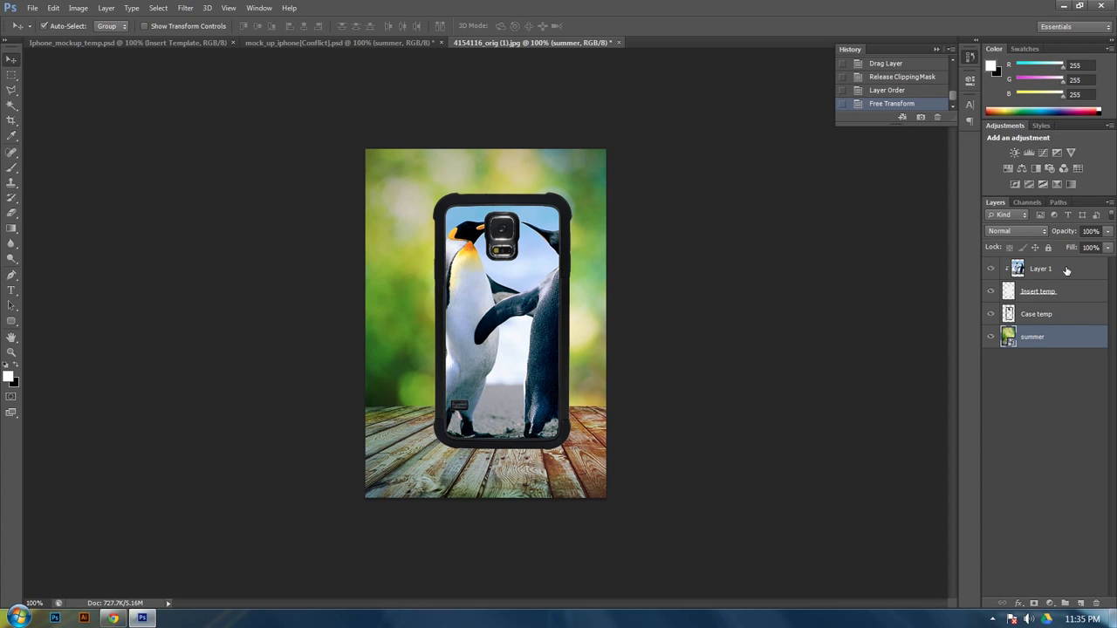
left_click(1066, 270)
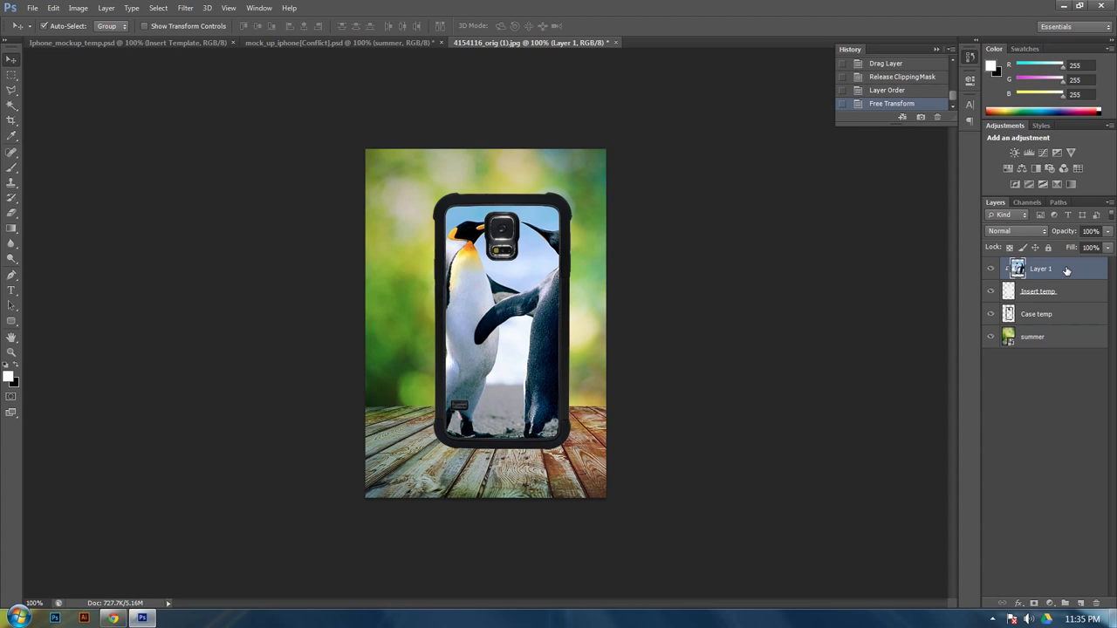
- Scale the Layer 1, Insert temp and Case temp layers down together and move them left
left_click(1062, 318, "shift")
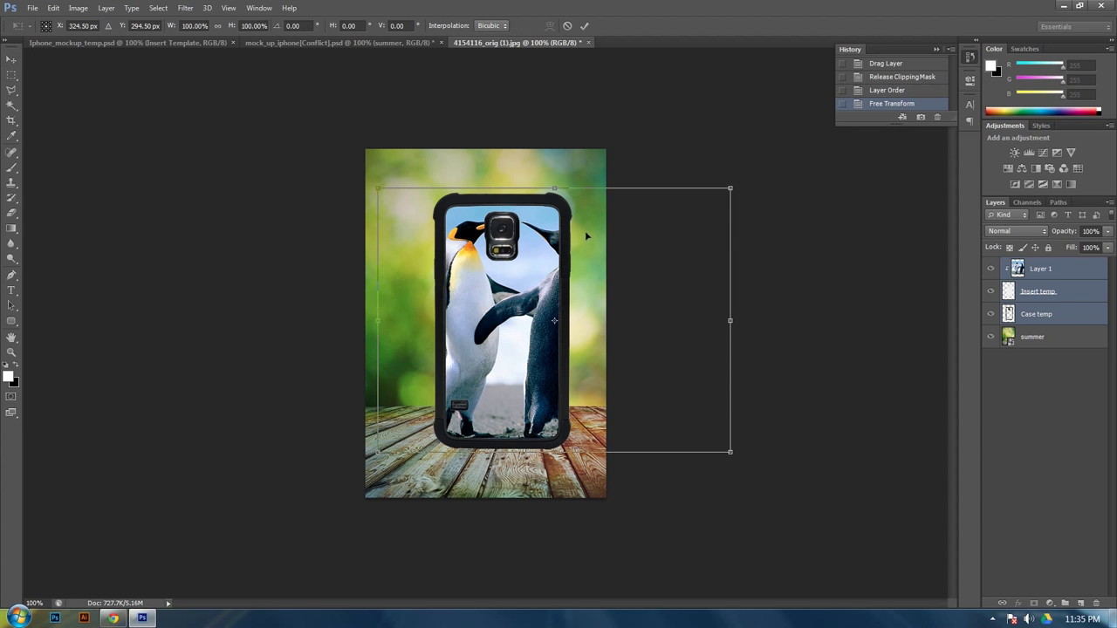
key("ctrl+t")
left_click_drag(731, 185, 649, 249)
left_click_drag(510, 297, 467, 297)
left_click_drag(606, 249, 640, 221)
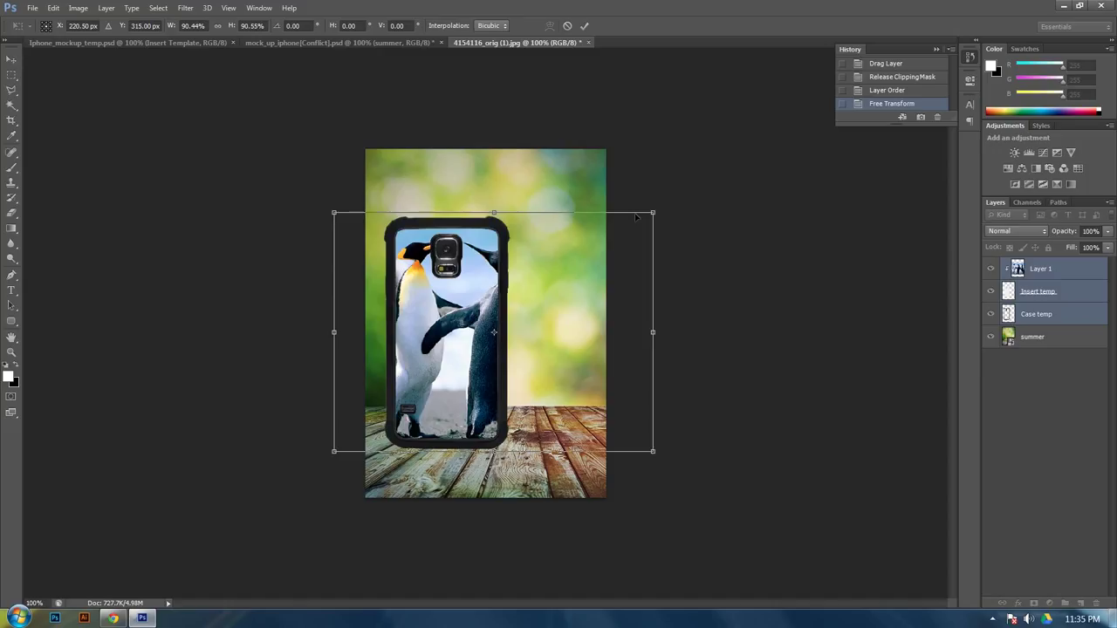
key("Return")
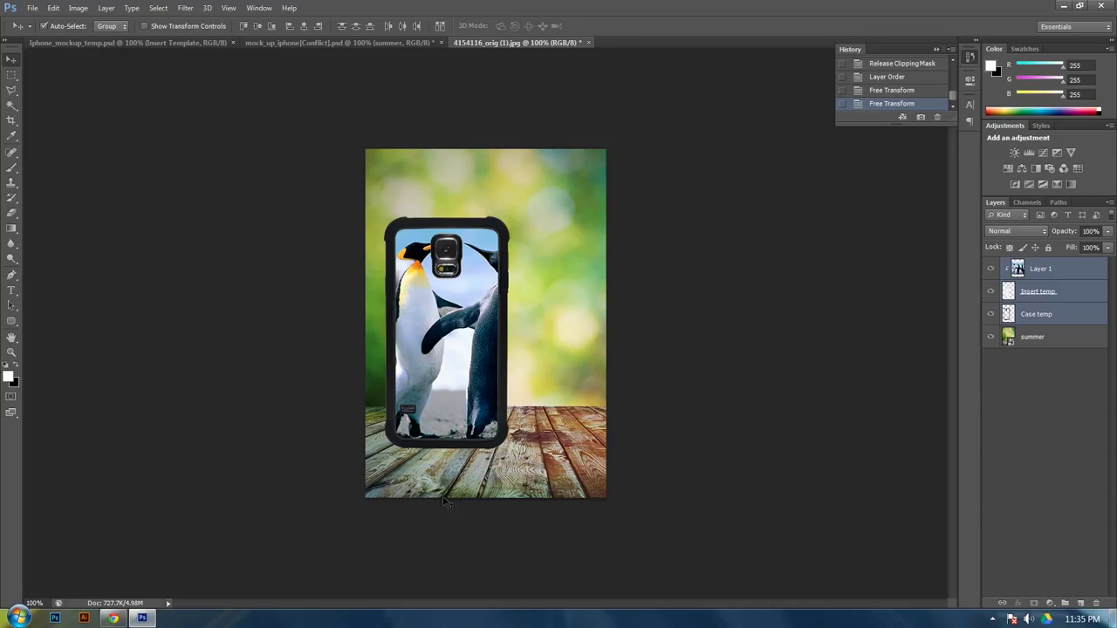
left_click(381, 42)
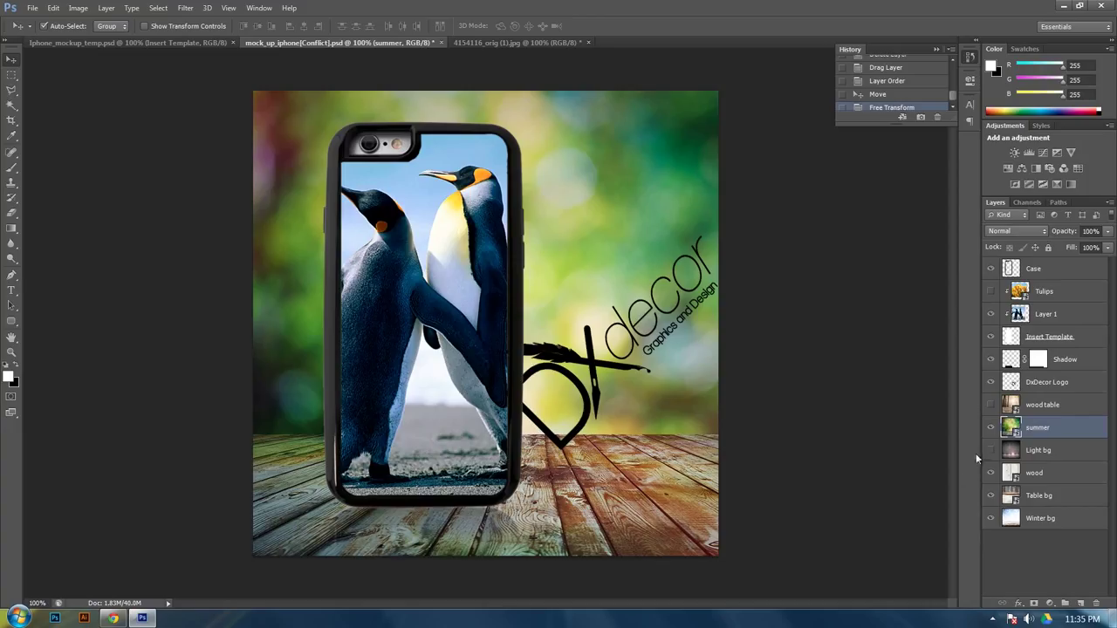
- Toggle the Light bg, summer and wood table backdrops on the iPhone mockup to compare them
left_click(990, 450)
left_click(991, 428)
left_click(990, 405)
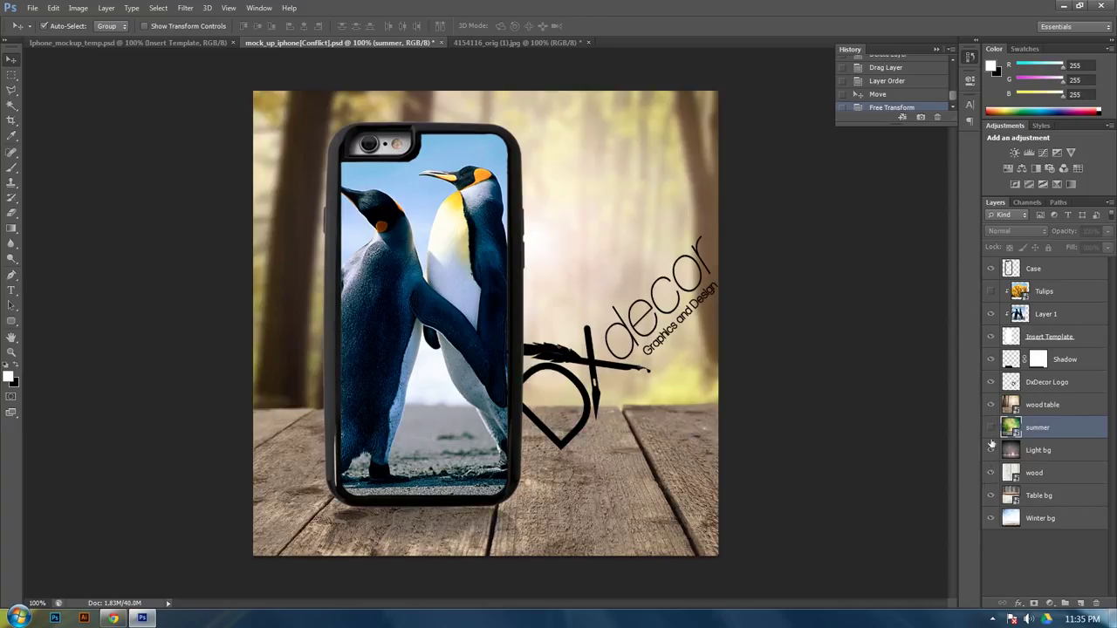
left_click(990, 450)
left_click(990, 404)
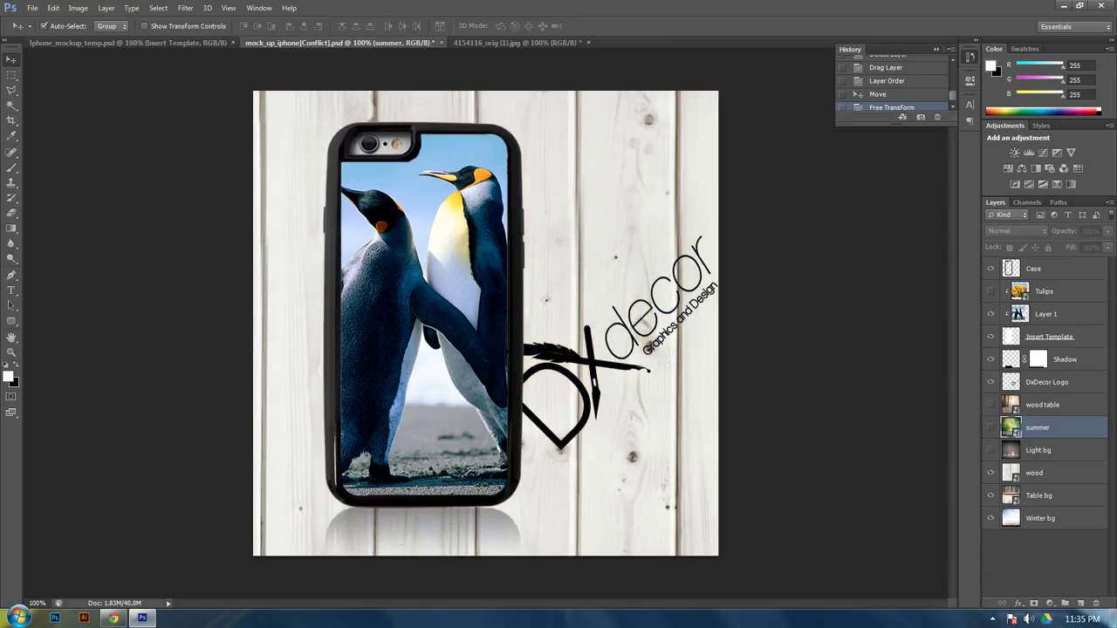
- Settle on the forest-and-wooden-table backdrop and return to the 4154116_orig penguin case document
left_click(990, 450)
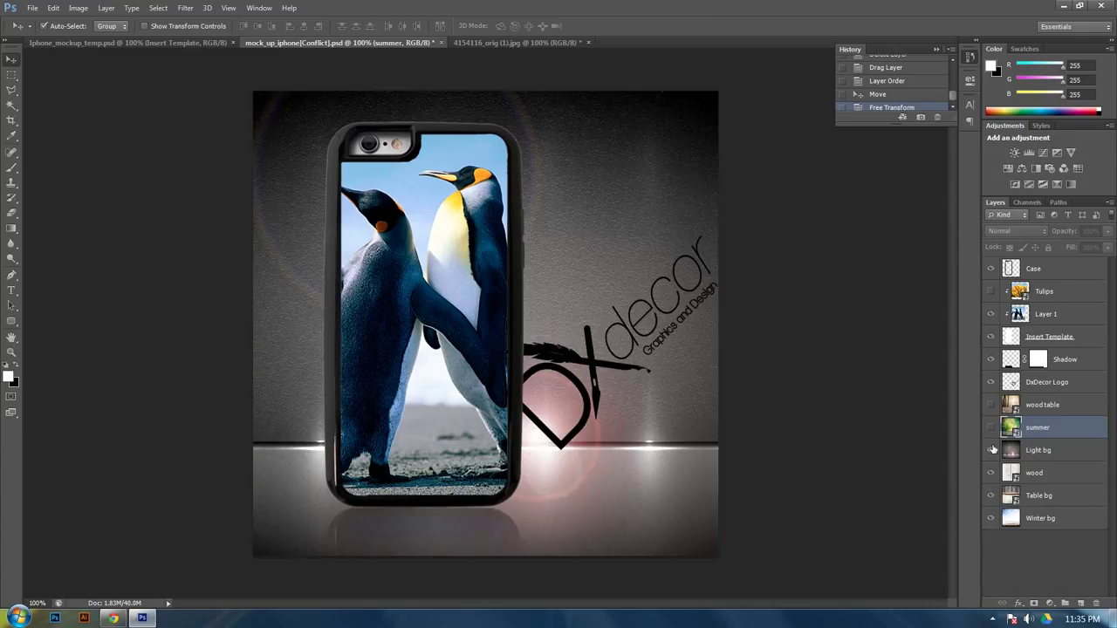
left_click(990, 428)
left_click(990, 404)
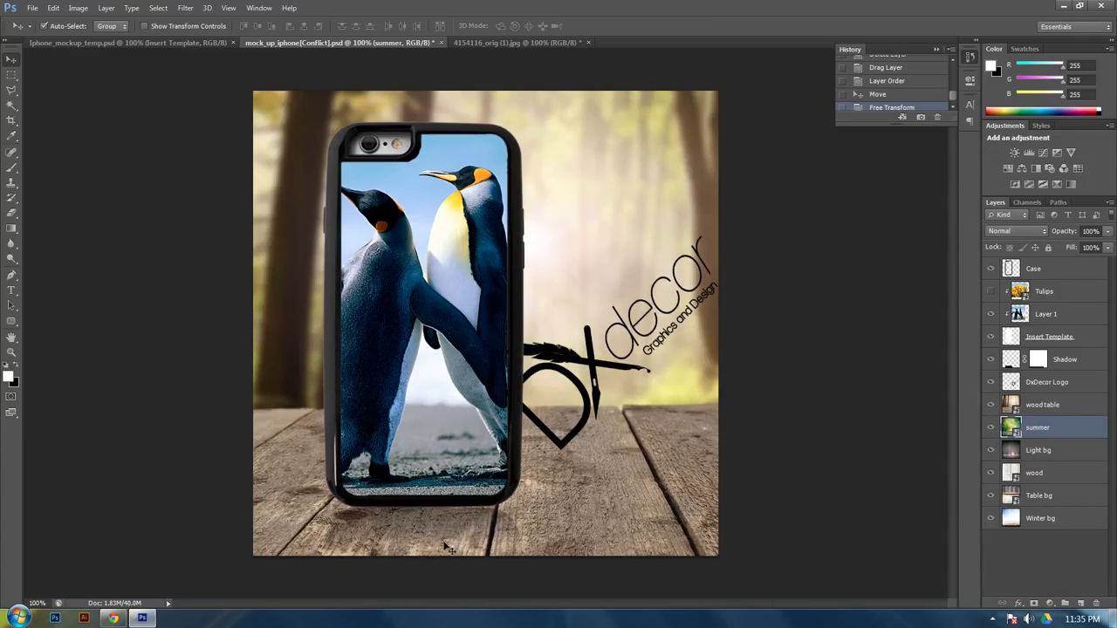
left_click(498, 44)
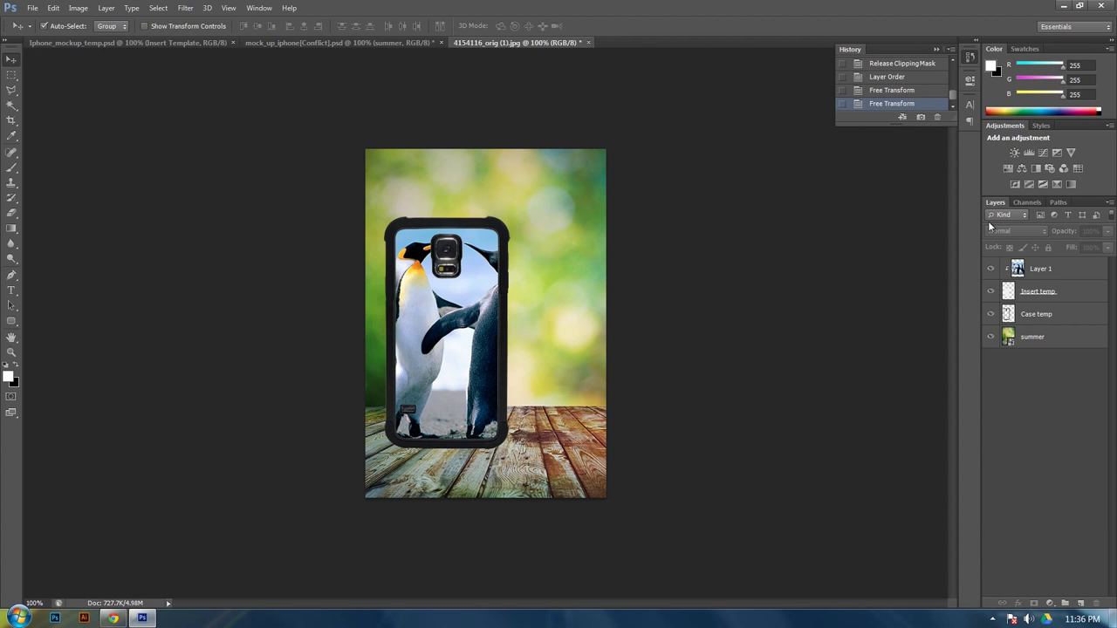
- Duplicate the Layer 1 penguin, Insert temp and Case temp layers and merge the copies into 'Layer 1 copy'
left_click(1092, 270)
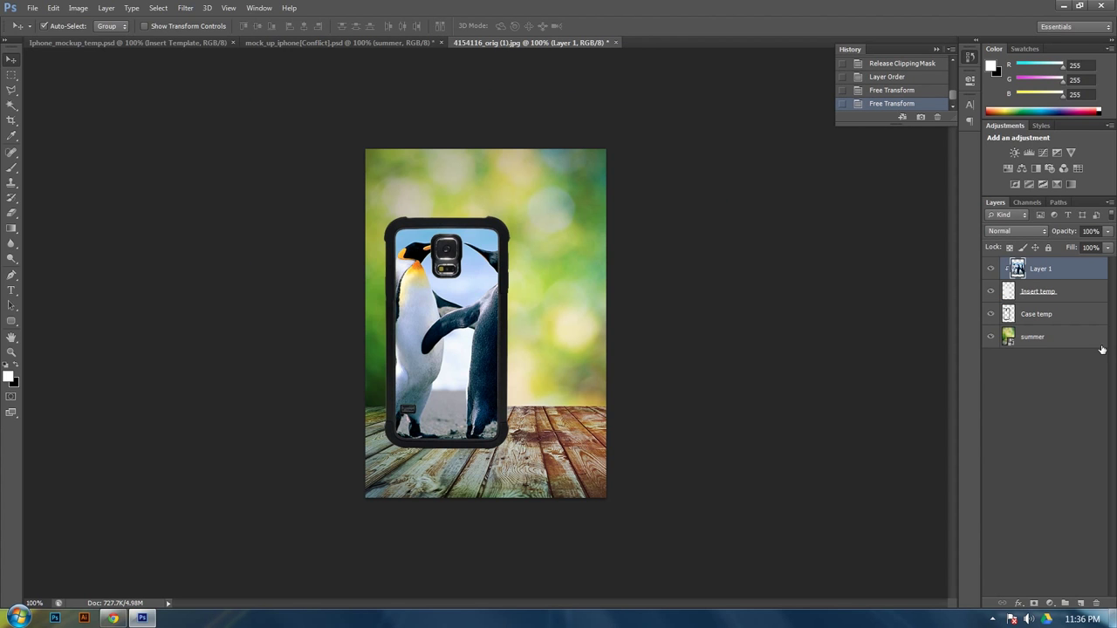
left_click(1078, 316, "shift")
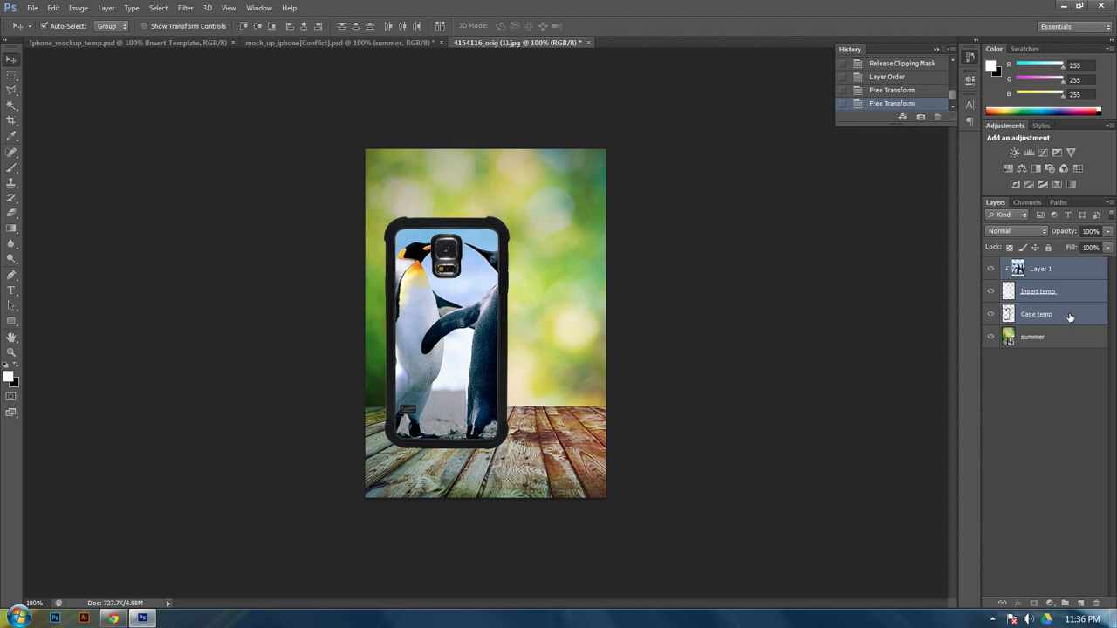
left_click_drag(1069, 318, 1080, 603)
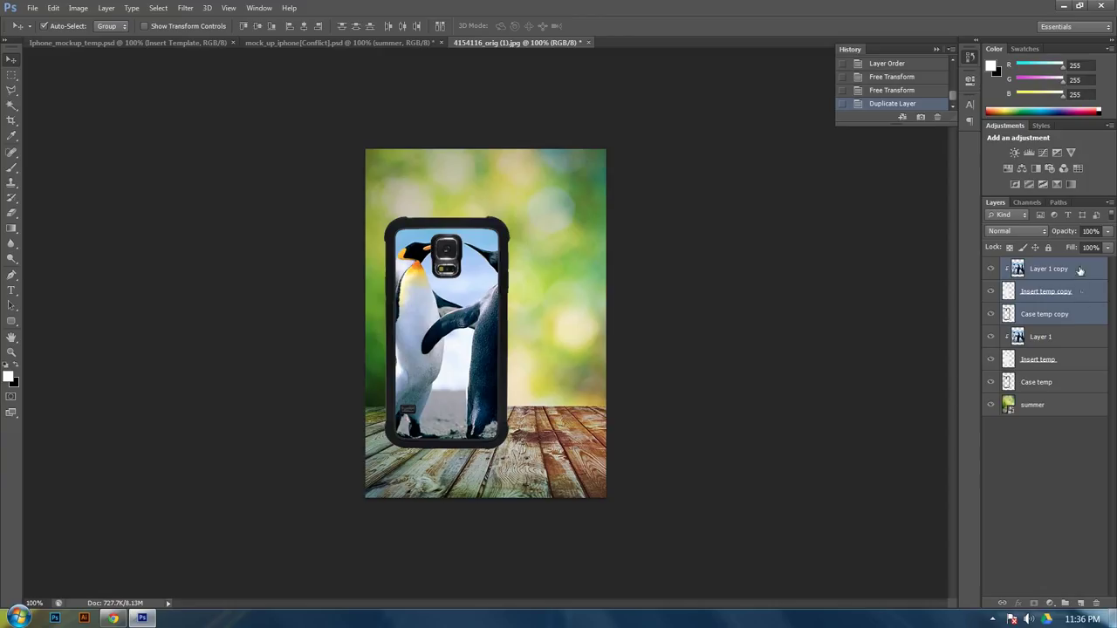
right_click(1081, 312)
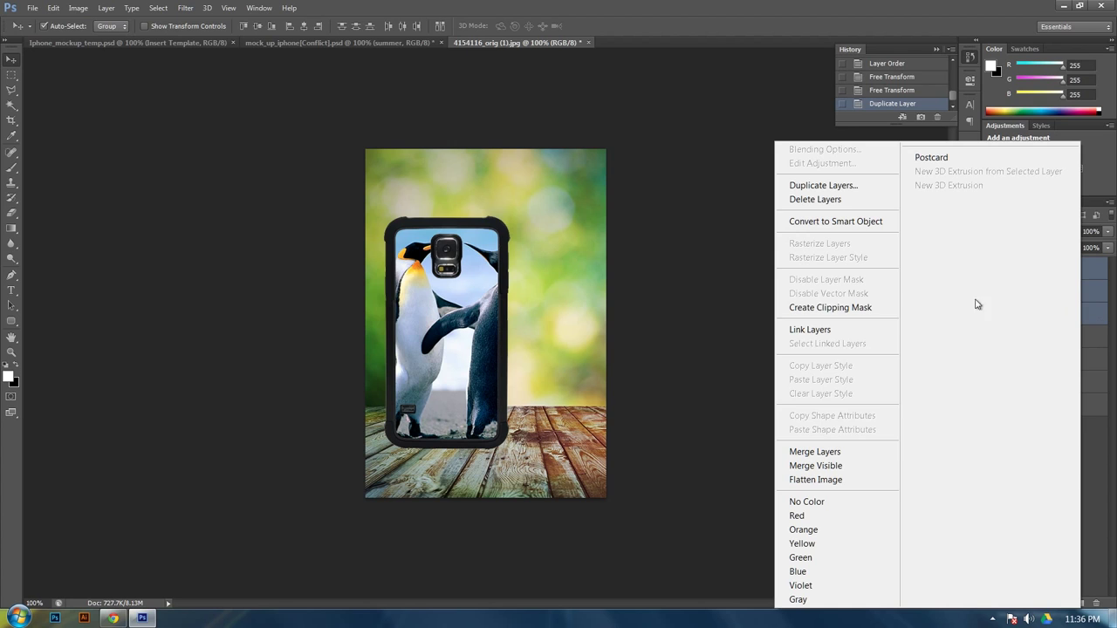
left_click(823, 452)
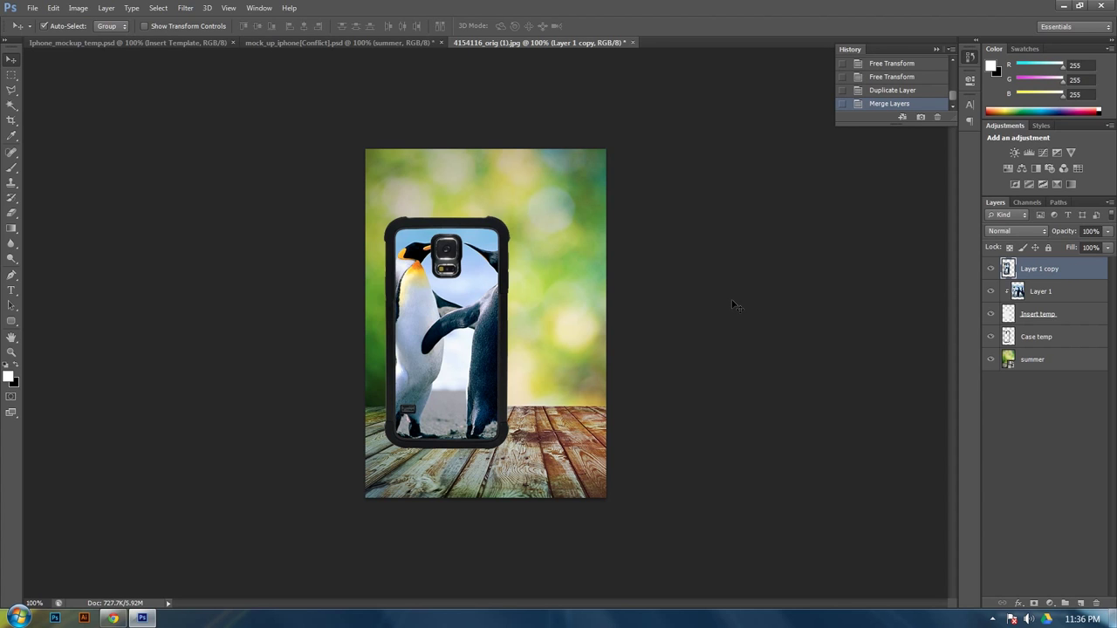
- Flip the merged phone copy vertically with Free Transform
key("ctrl+t")
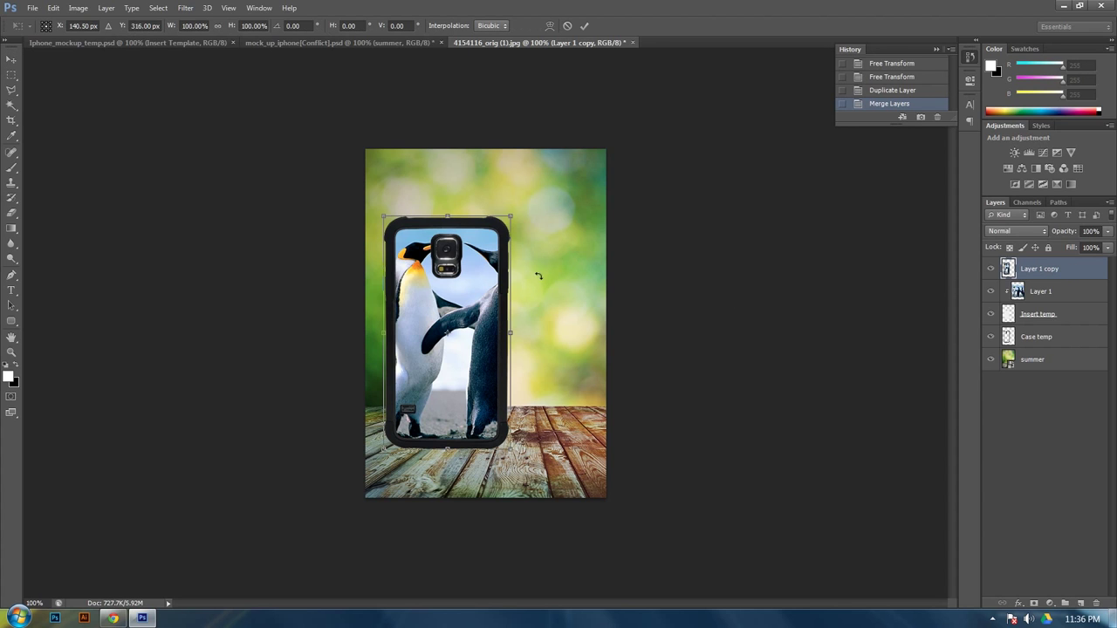
right_click(484, 228)
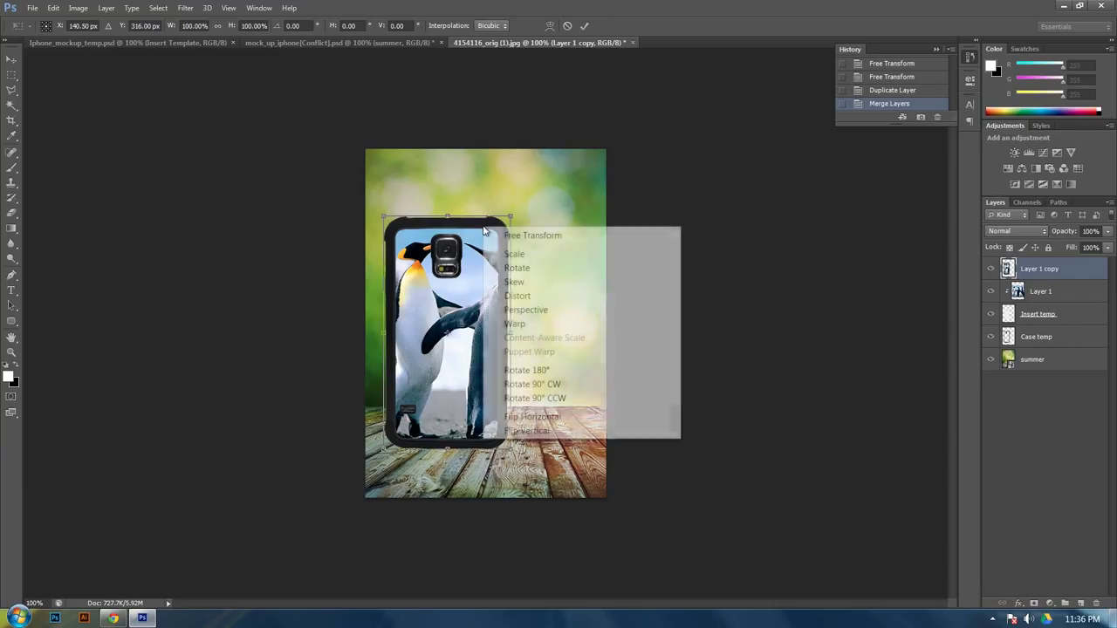
left_click(528, 430)
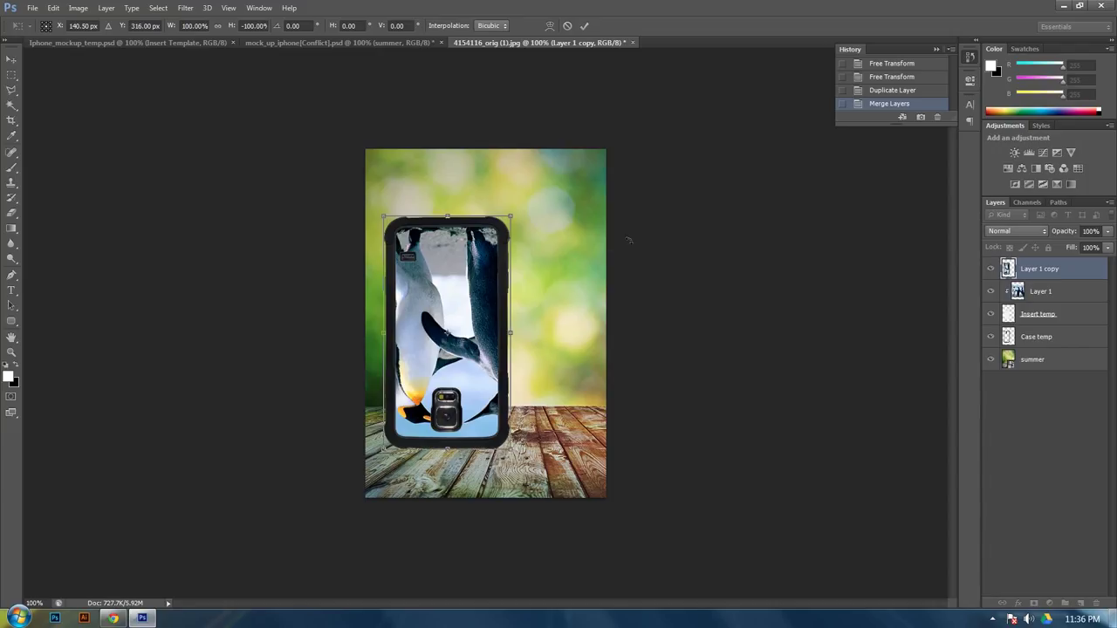
- Shift the flipped copy just below the case as a reflection, commit it, and nudge it up slightly
key("shift+Down")
key("shift+Down")
key("shift+Down")
key("shift+Down")
key("shift+Down")
key("shift+Down")
key("shift+Down")
key("shift+Down")
key("shift+Down")
key("shift+Down")
key("shift+Down")
key("shift+Down")
key("shift+Down")
key("shift+Down")
key("shift+Down")
key("shift+Down")
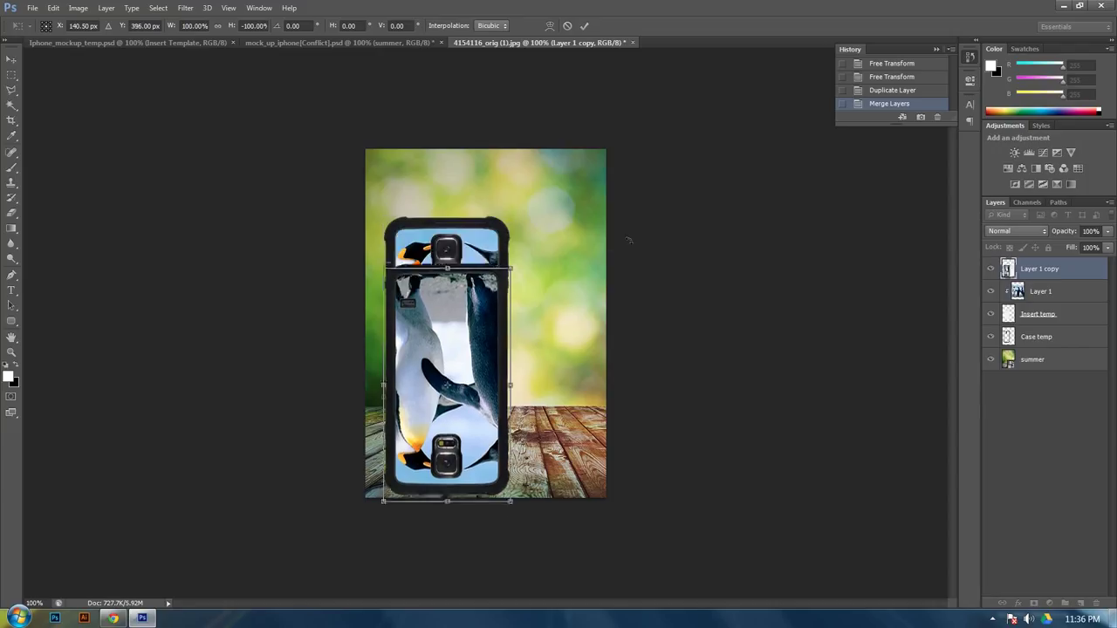
key("shift+Down")
key("shift+Down")
key("shift+Down")
key("shift+Down")
key("shift+Down")
key("shift+Down")
key("shift+Down")
key("shift+Down")
key("shift+Down")
key("shift+Down")
key("shift+Down")
key("shift+Down")
key("shift+Down")
key("shift+Down")
key("shift+Down")
key("shift+Down")
key("shift+Down")
key("shift+Down")
key("shift+Down")
key("shift+Down")
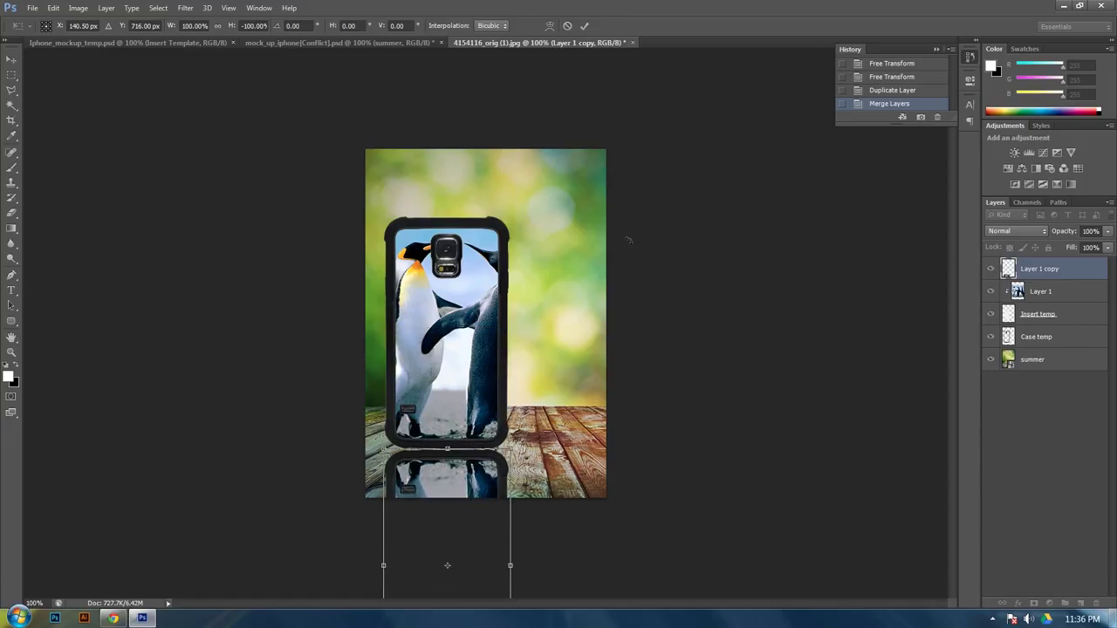
key("Up")
key("Up")
key("Up")
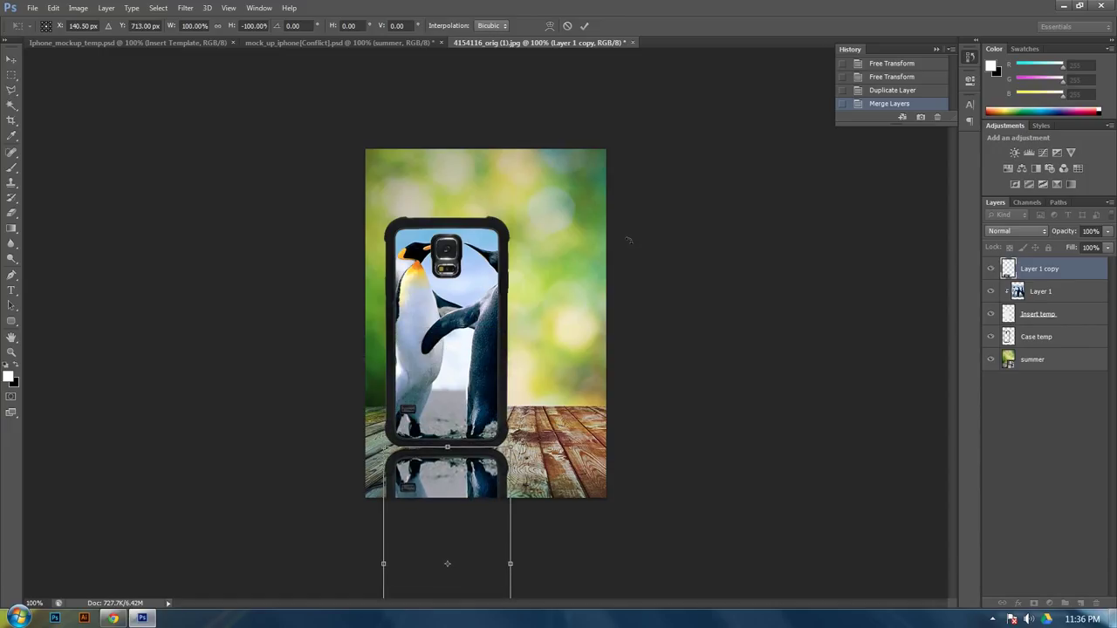
key("Down")
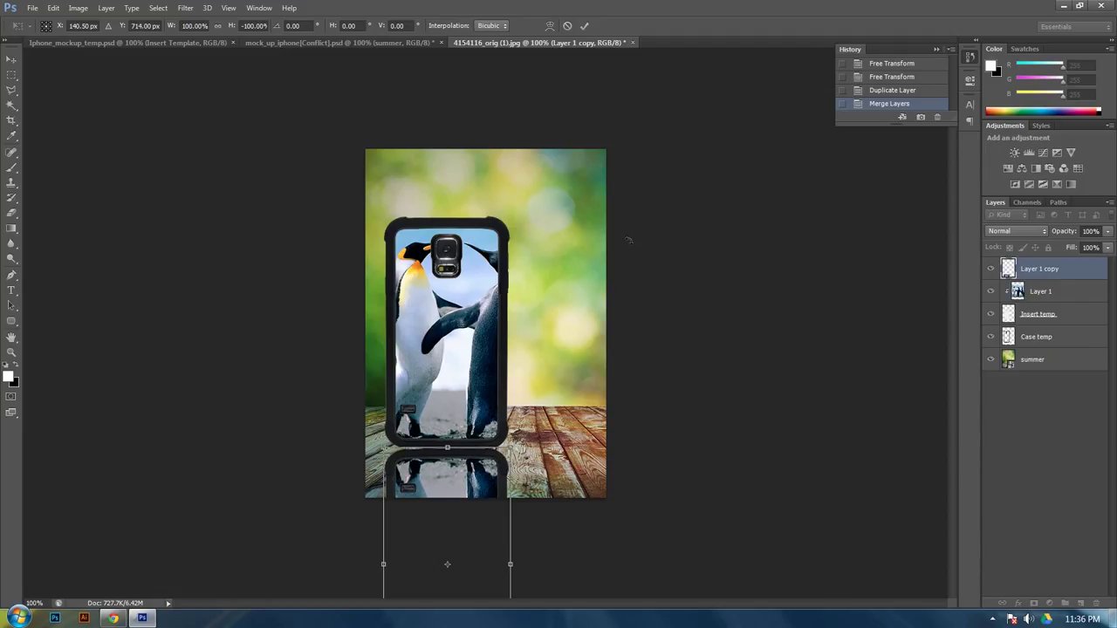
key("Return")
key("Up")
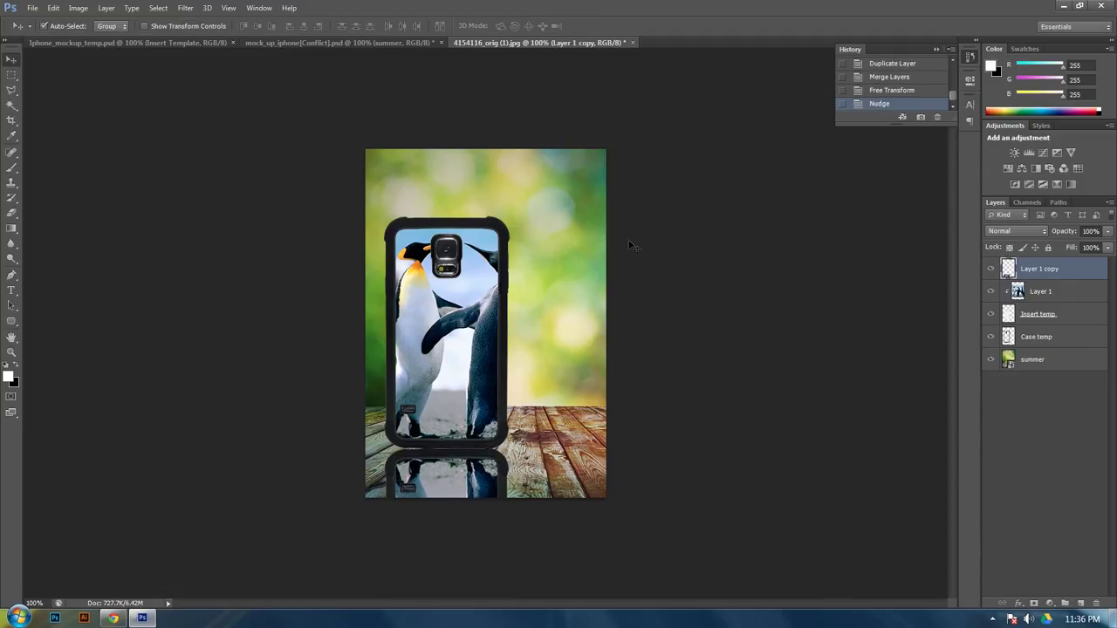
key("Up")
- Rename the Layer 1 copy layer to 'Shadow'
double_click(1031, 269)
type("Shadow")
key("Return")
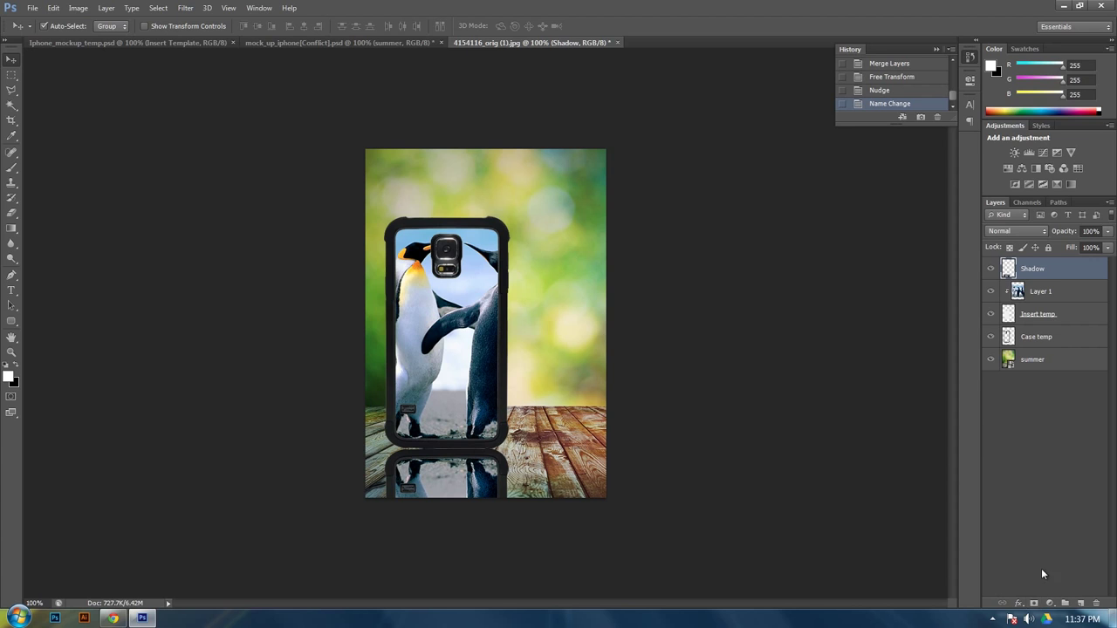
- Add a layer mask to the Shadow layer and make the mask the editing target
left_click(1033, 603)
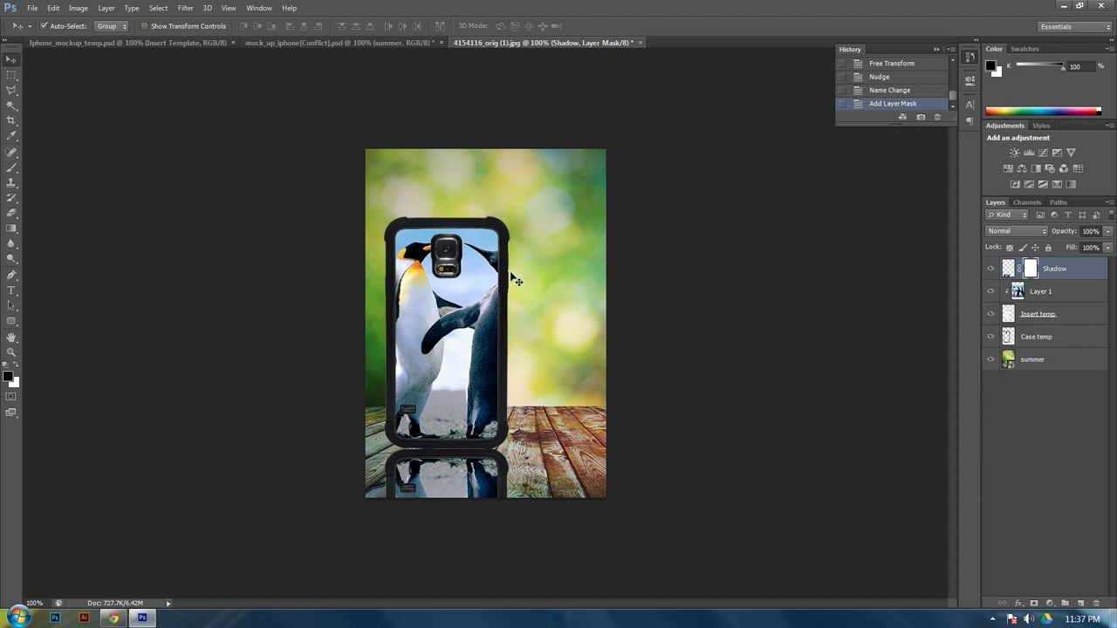
left_click(116, 8)
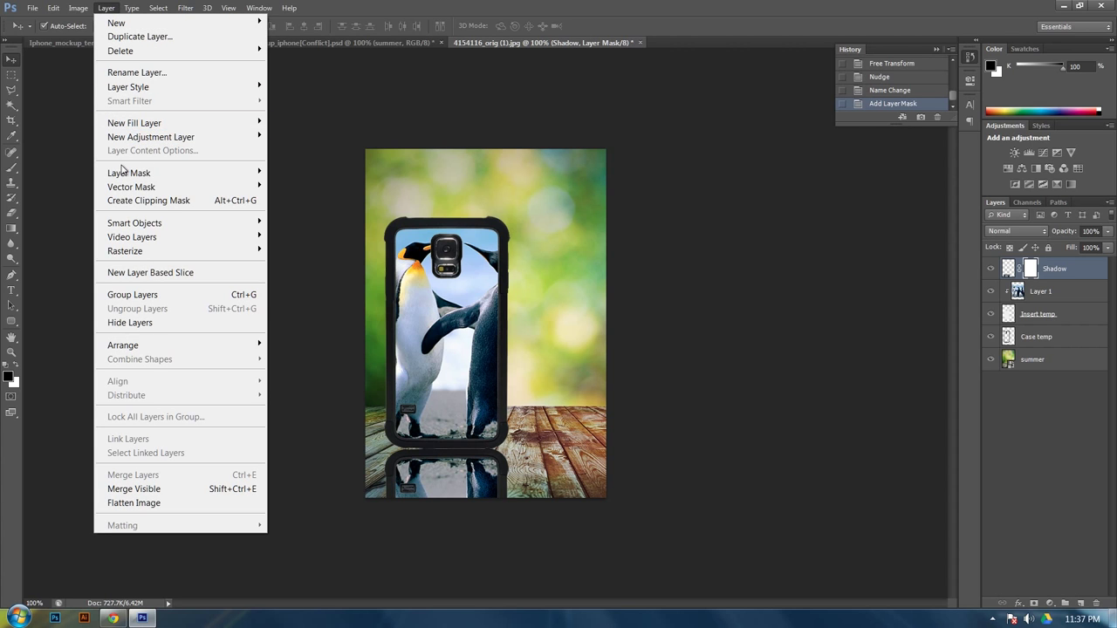
mouse_move(123, 174)
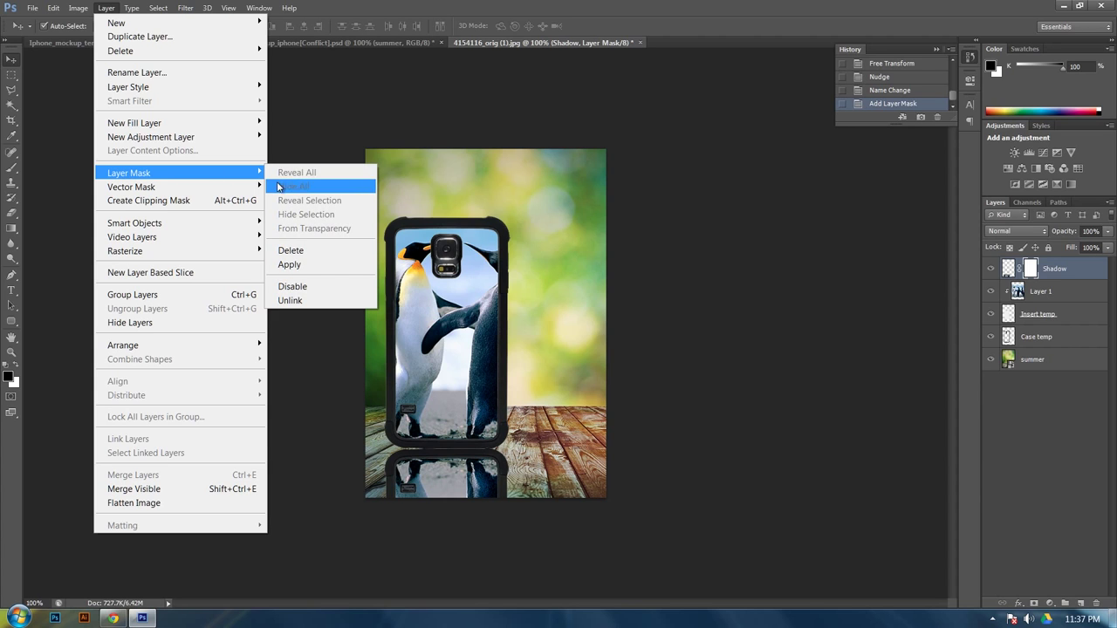
left_click(295, 267)
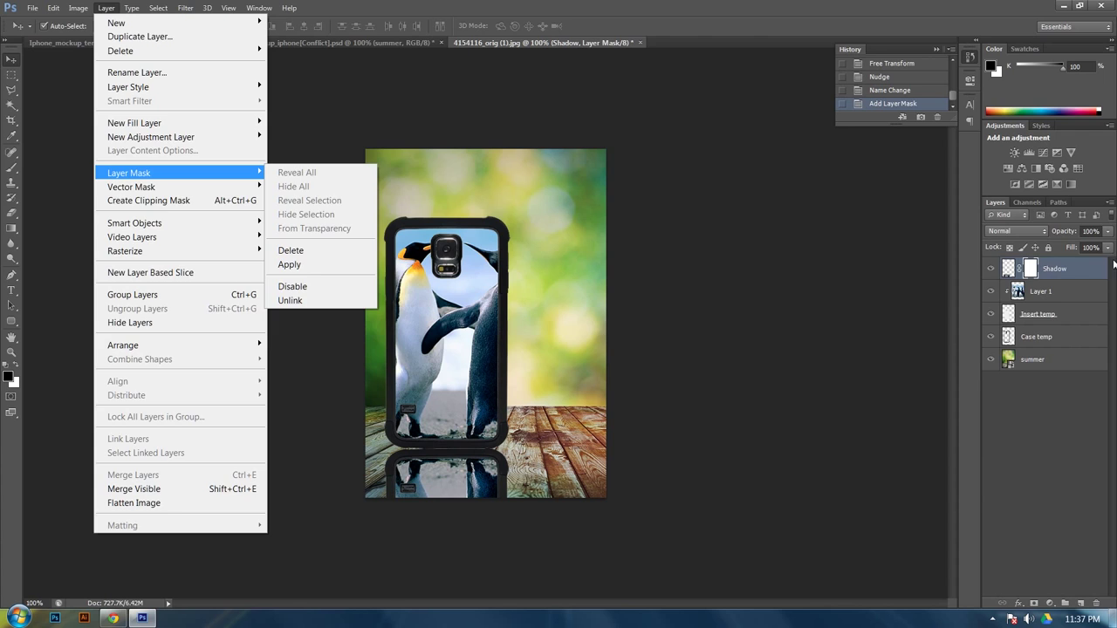
left_click(1031, 269)
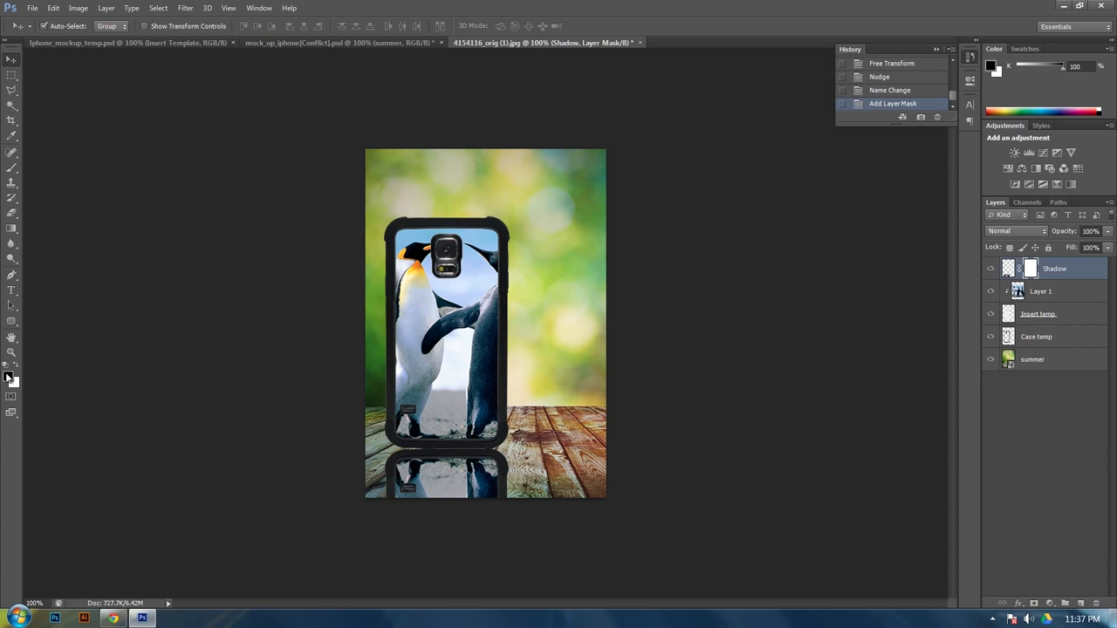
- Fade the Shadow reflection with upward black-white gradients on its mask and lower its opacity to 69%
left_click(12, 228)
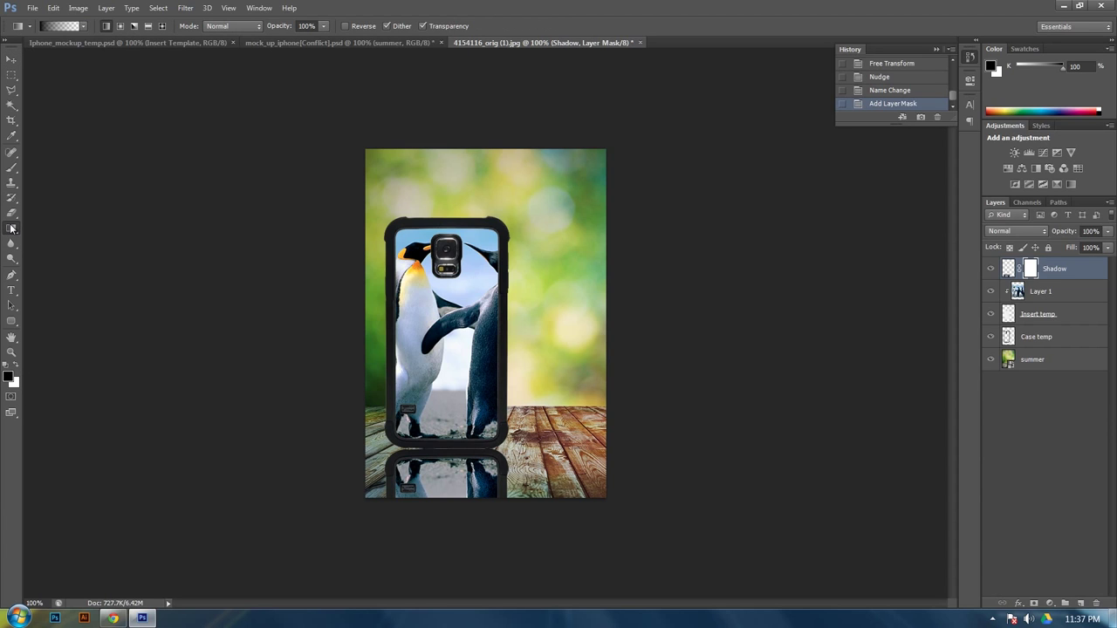
left_click(83, 26)
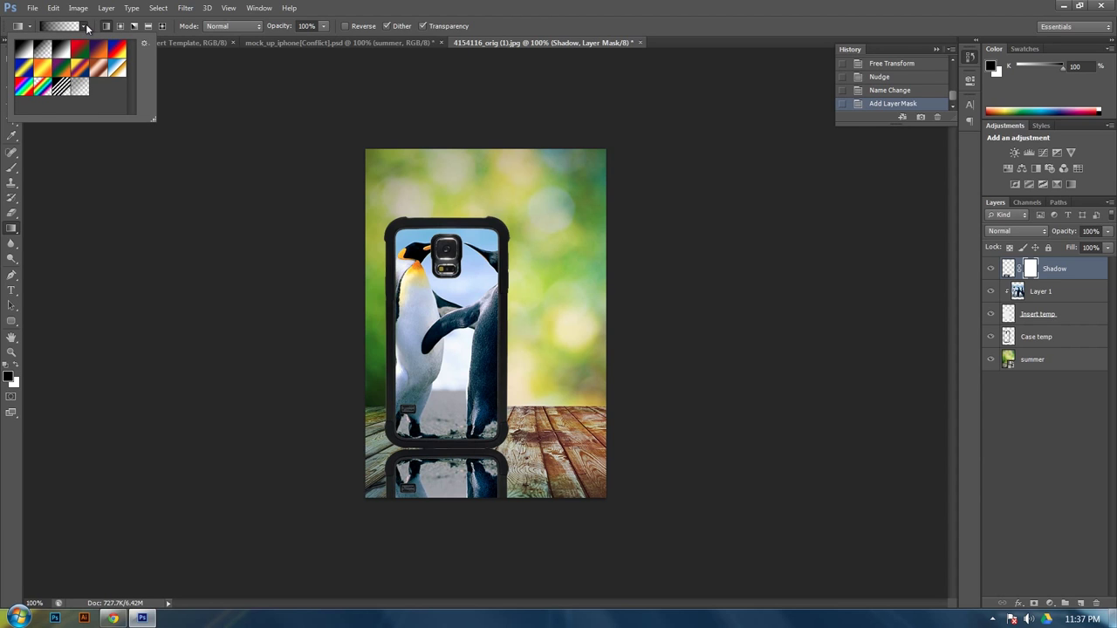
left_click(84, 26)
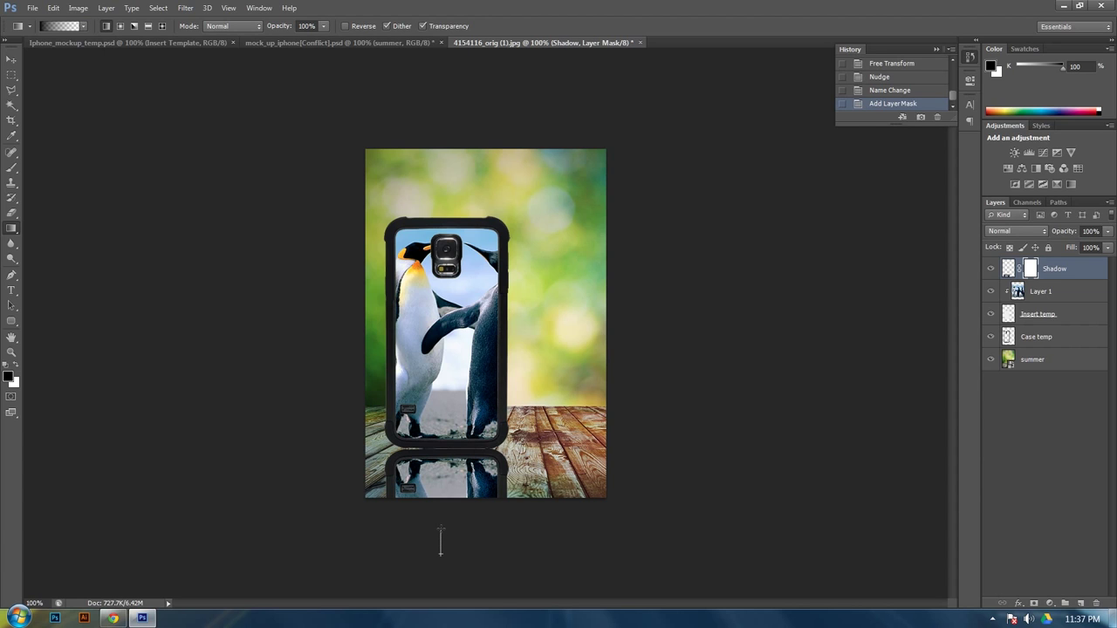
left_click_drag(440, 528, 441, 447)
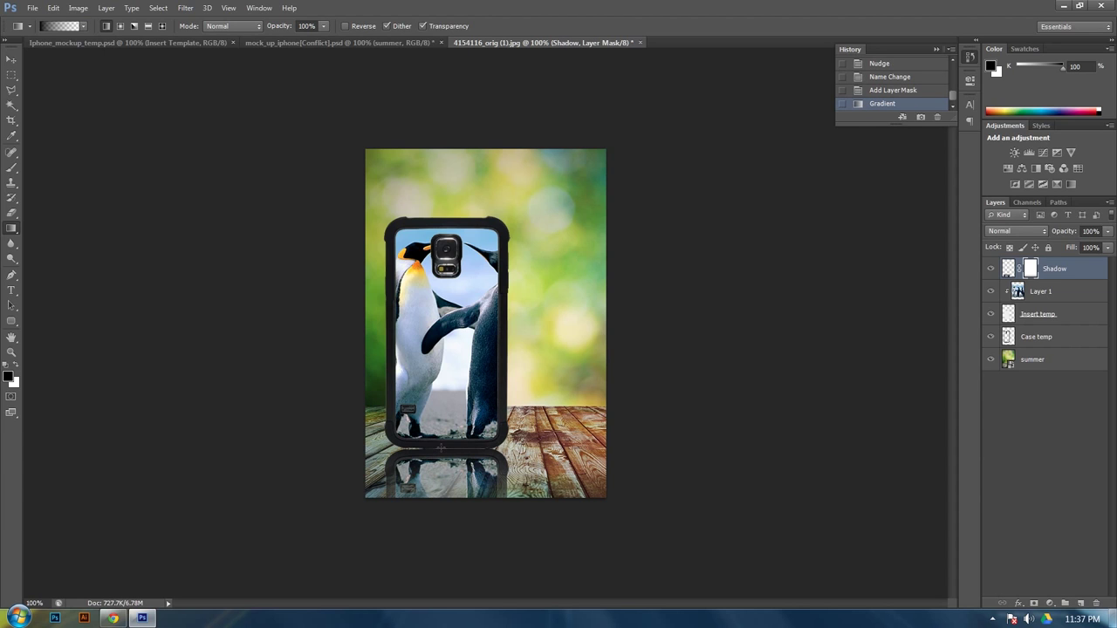
left_click_drag(434, 544, 425, 424)
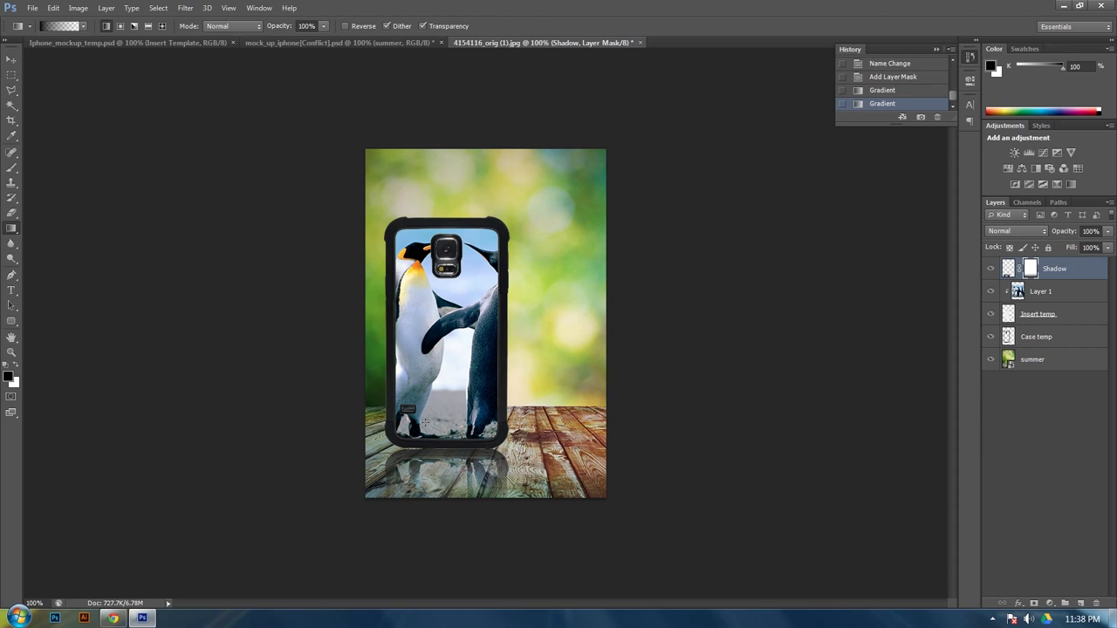
left_click_drag(446, 545, 443, 469)
left_click_drag(445, 536, 444, 462)
left_click_drag(450, 529, 450, 480)
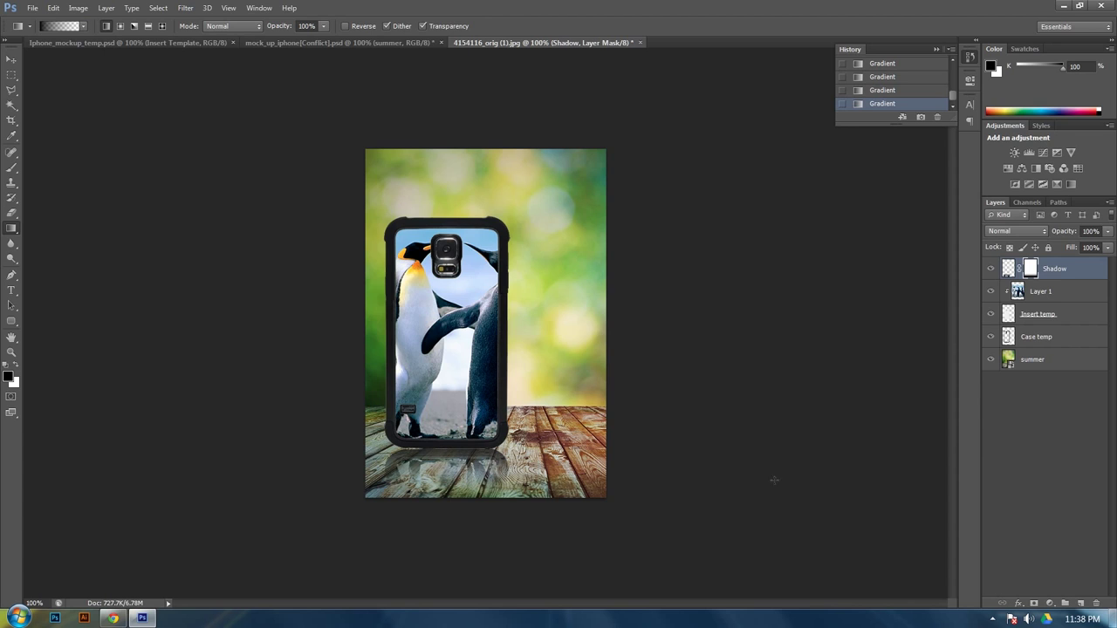
mouse_move(1068, 230)
left_mouse_down()
mouse_move(1039, 235)
mouse_move(1048, 234)
left_mouse_up()
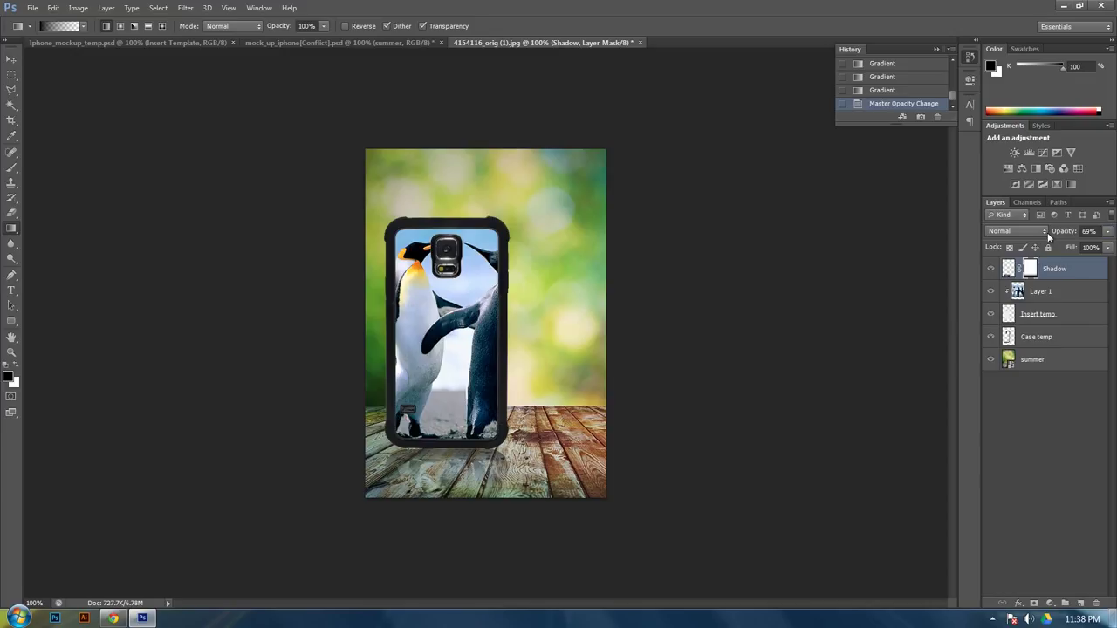
left_click(11, 63)
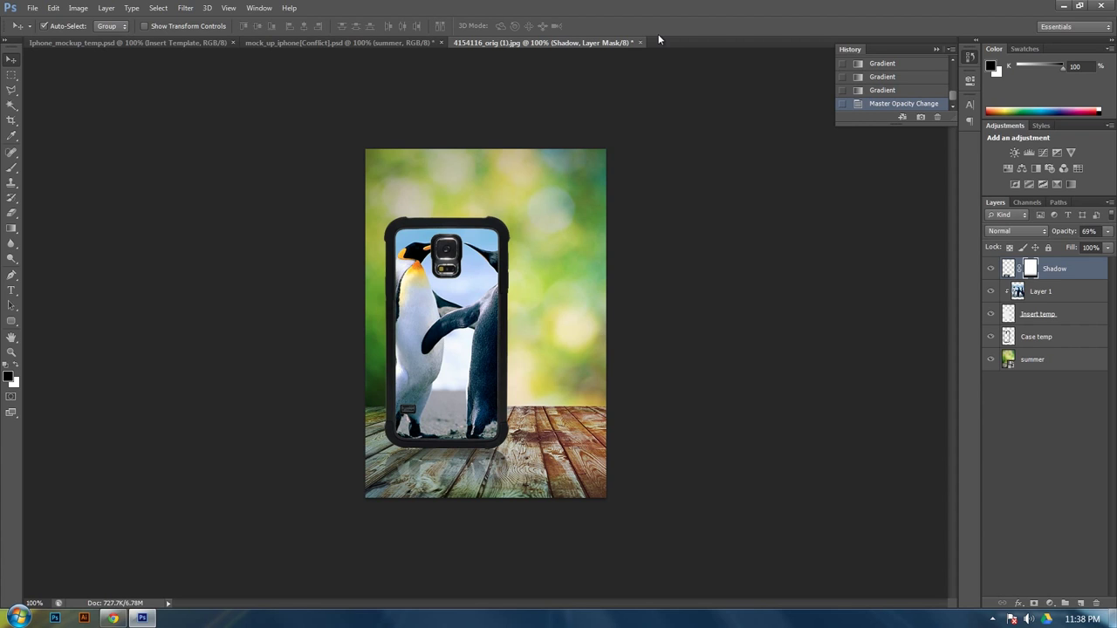
- Open the shark case image s05tom0561 from the desktop and unlock its background as Layer 0
left_click(1068, 7)
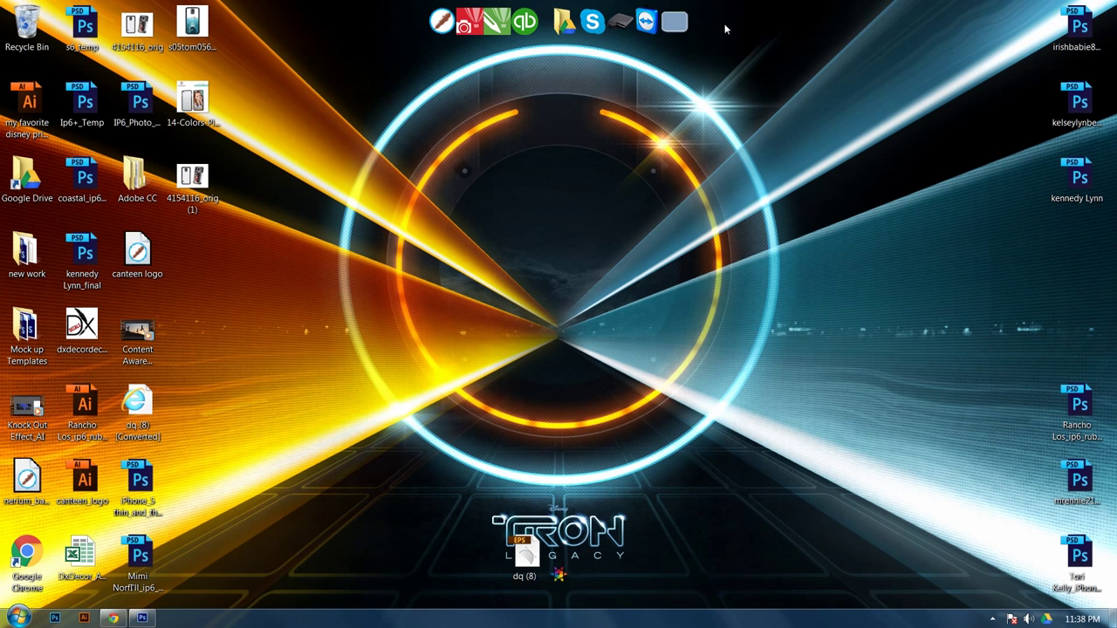
left_click_drag(201, 30, 714, 45)
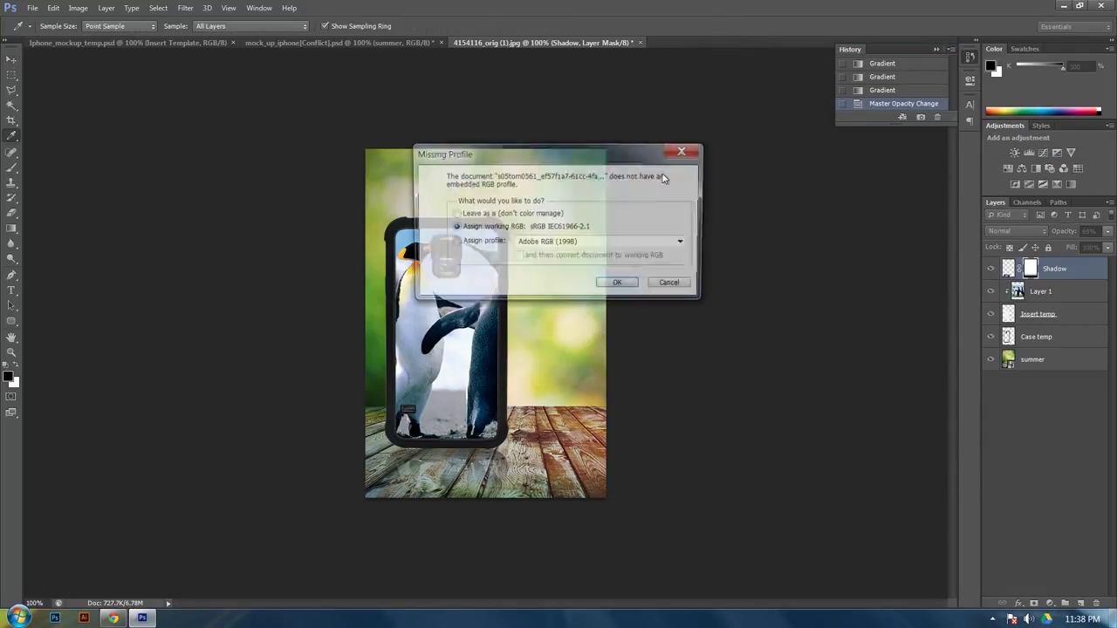
left_click(626, 288)
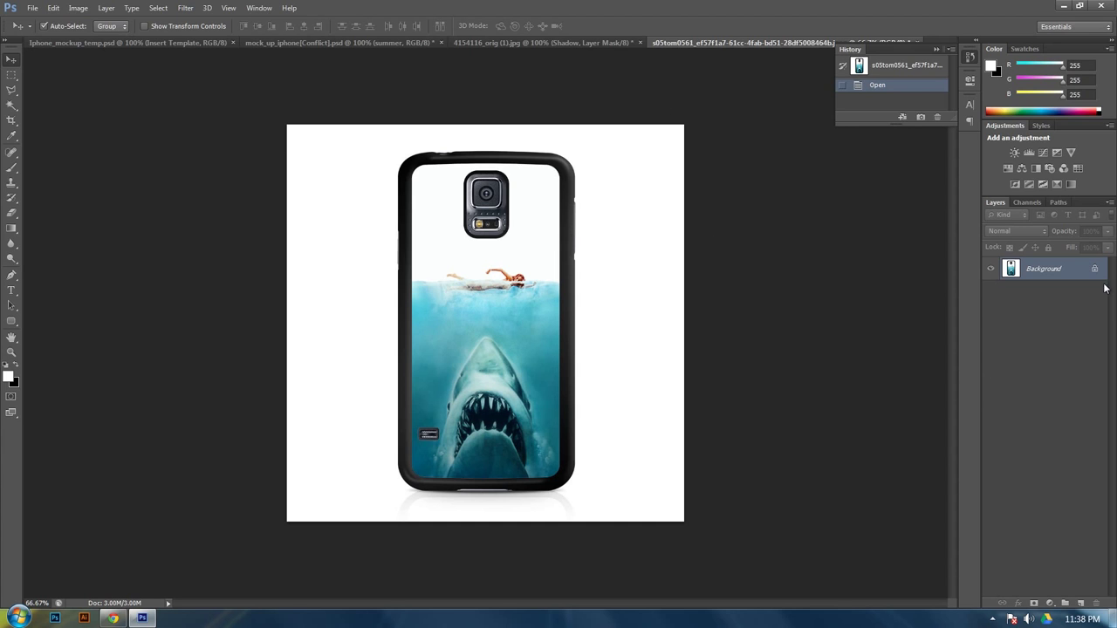
left_click_drag(1094, 269, 1089, 602)
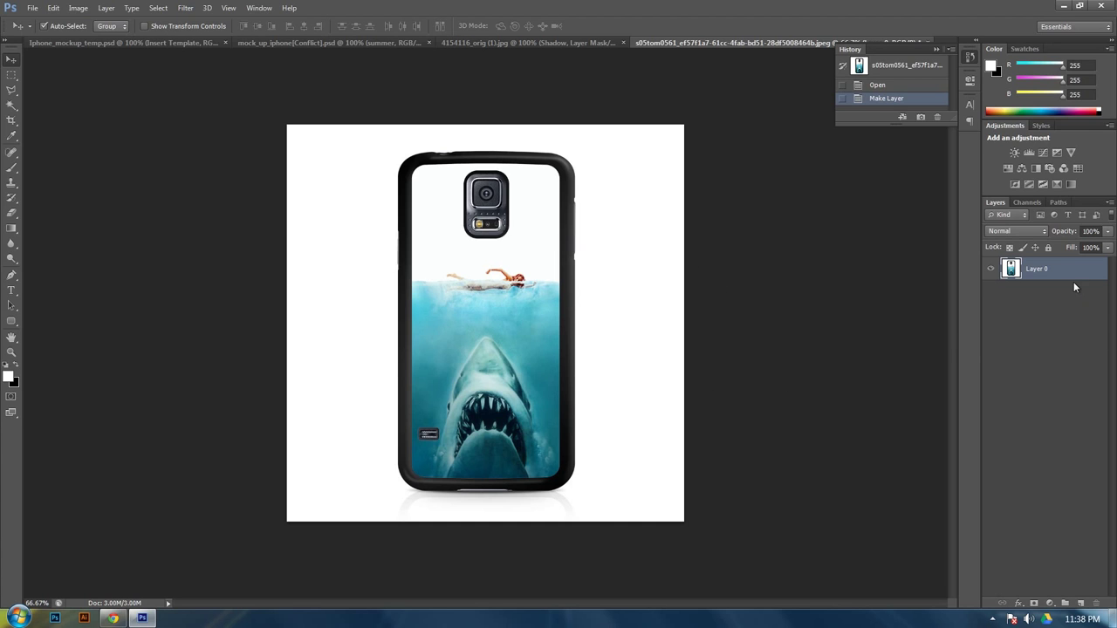
- Delete the white background around the shark case with the Magic Wand, leaving transparency
left_click(10, 109)
left_click(347, 250)
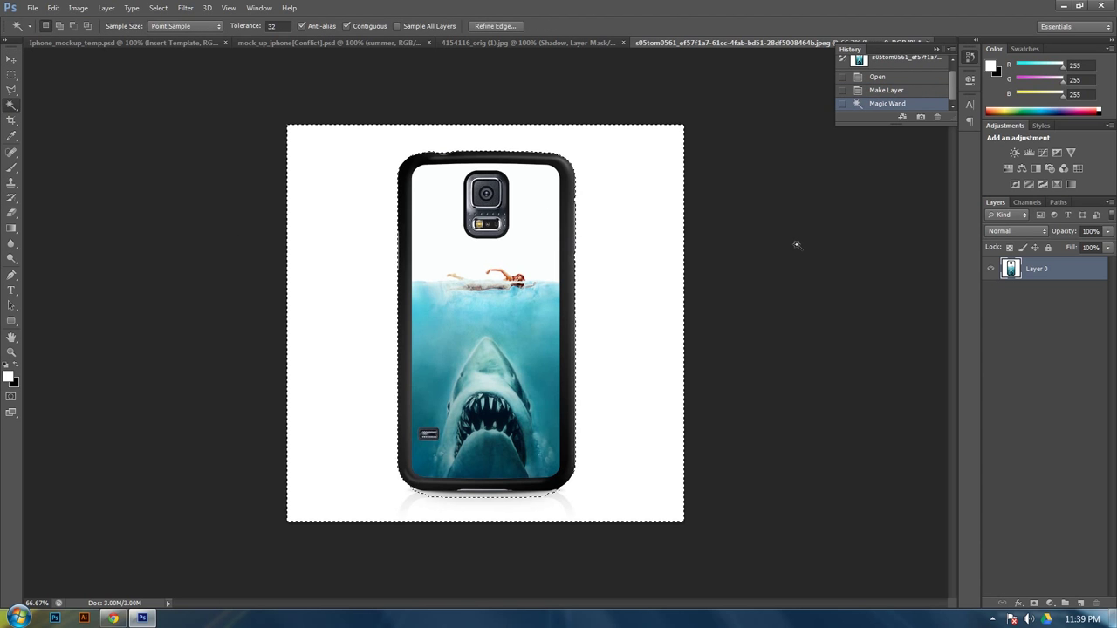
key("Delete")
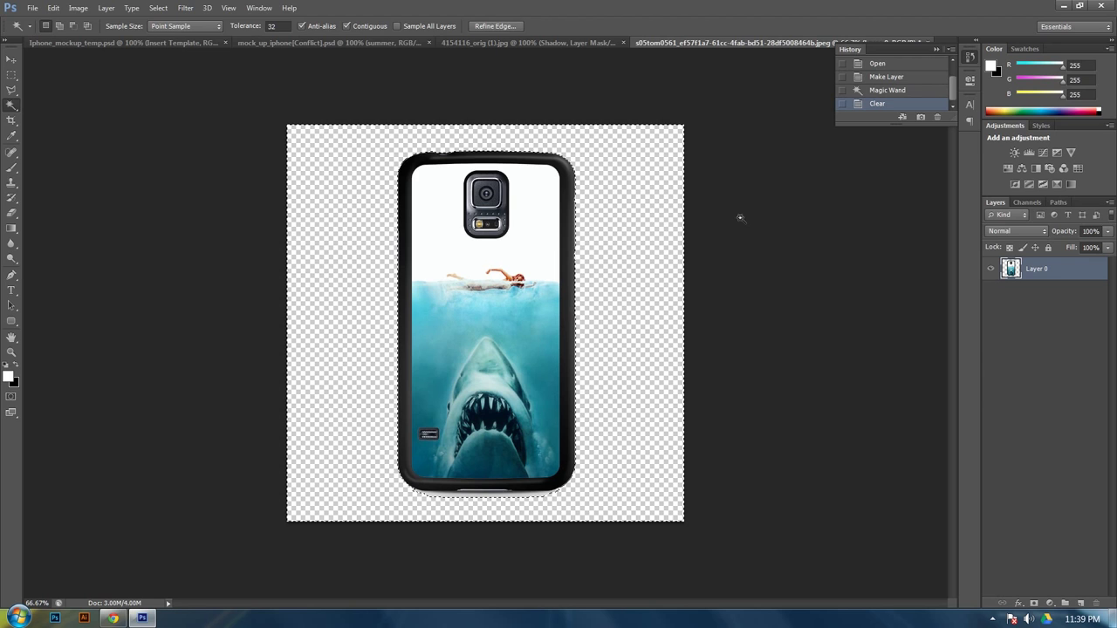
key("ctrl+d")
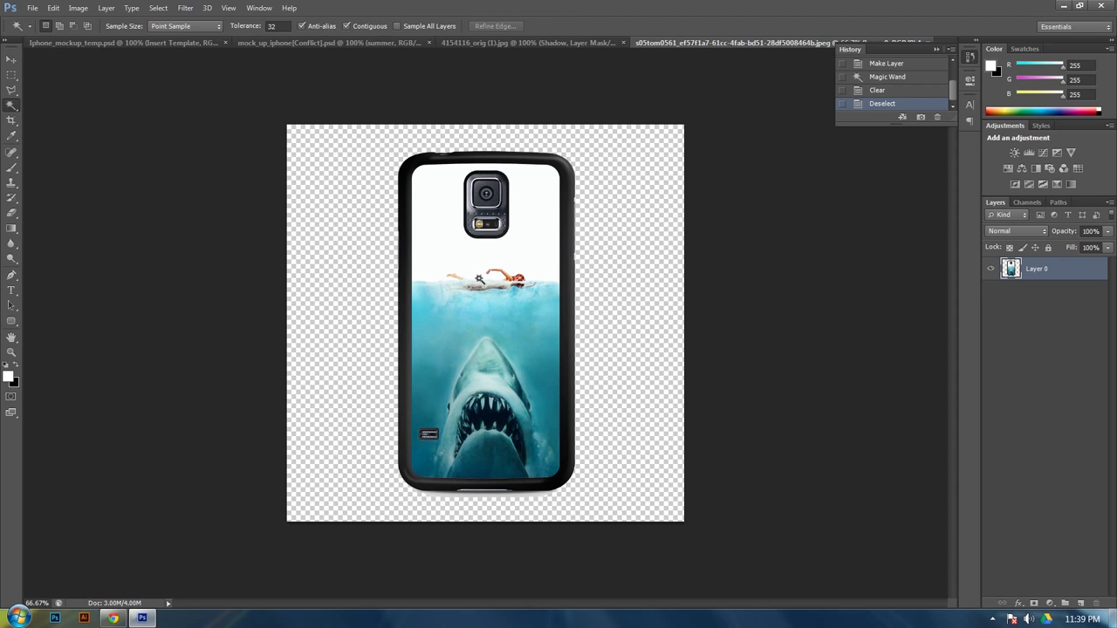
- Try Magic Wand selections on the water and the shark's head, then deselect
left_click(463, 283)
left_click(471, 323)
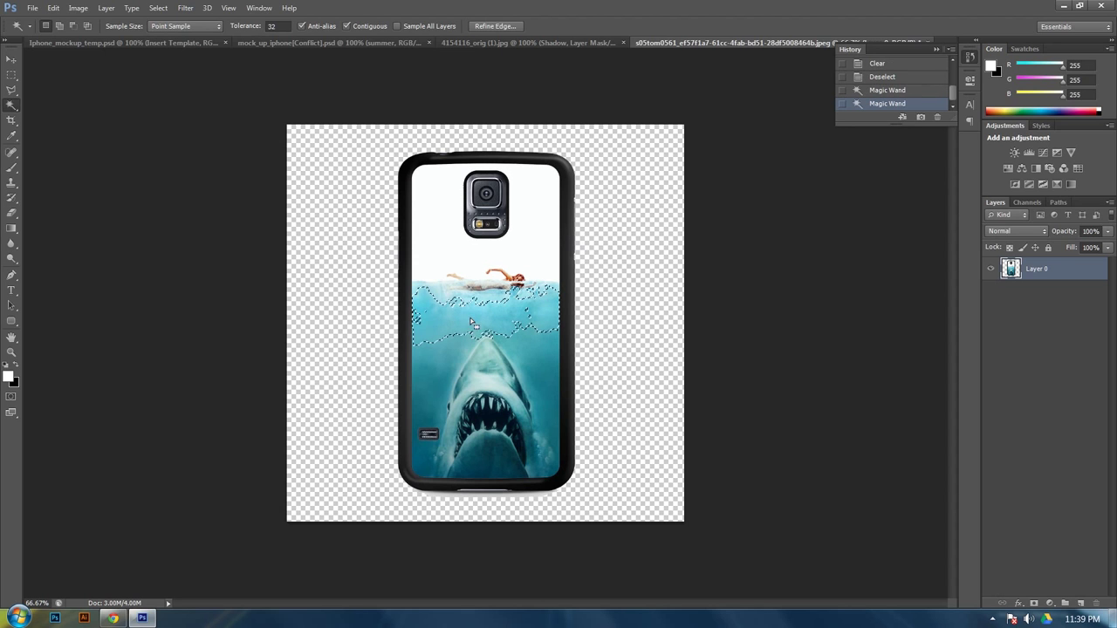
left_click(449, 423)
left_click(496, 432)
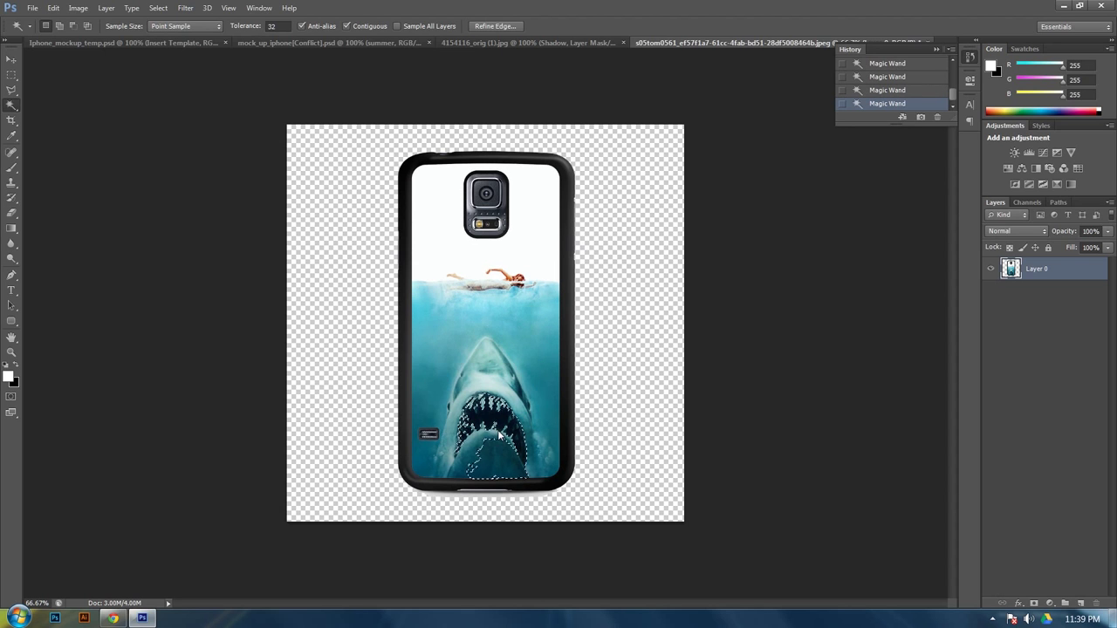
left_click(491, 381)
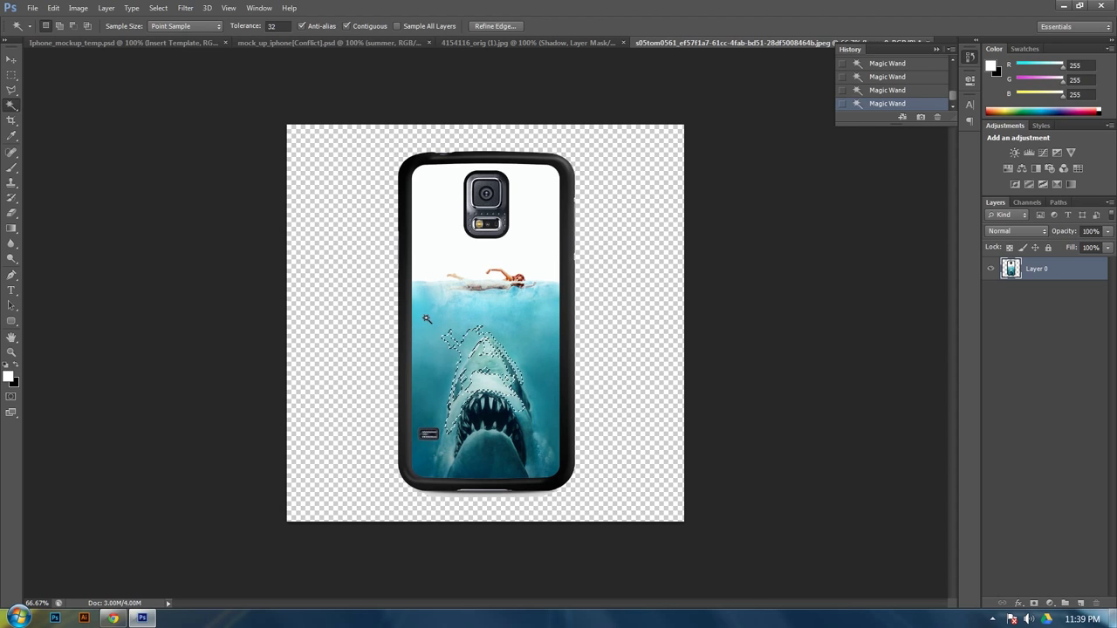
left_click(427, 319)
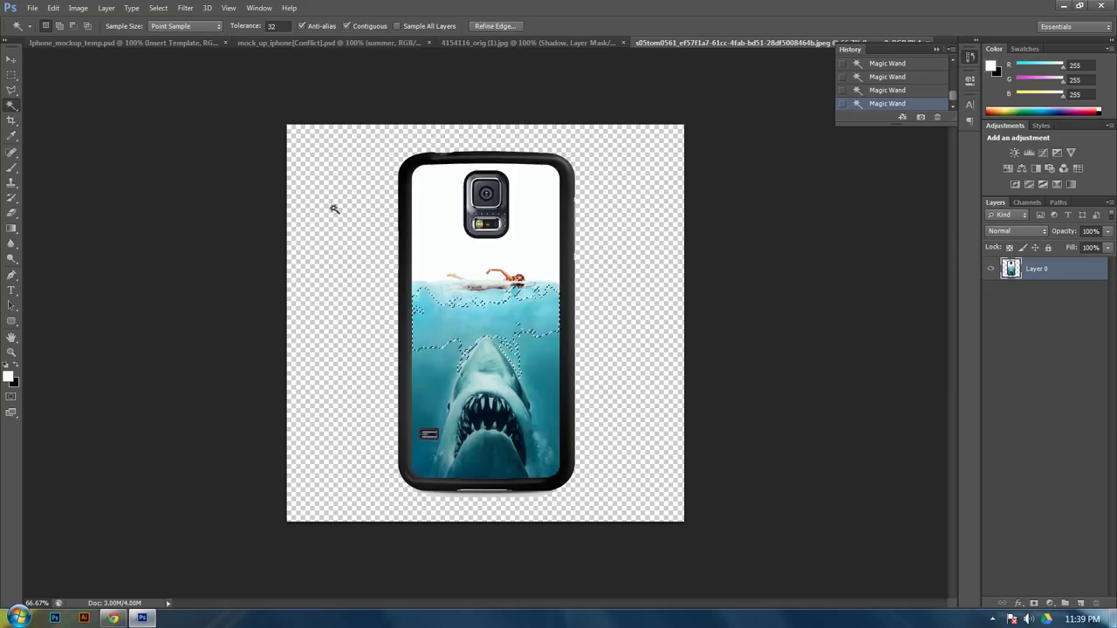
key("ctrl+d")
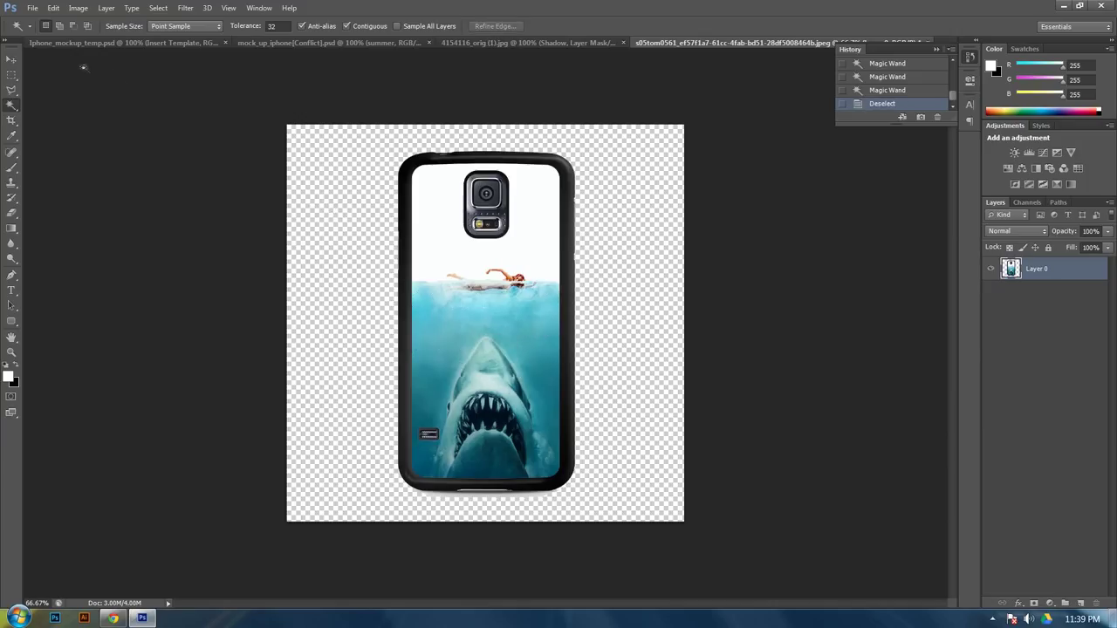
right_click(13, 103)
- Paint a selection over the printed shark insert with the Quick Selection brush at size 60
left_click(99, 104)
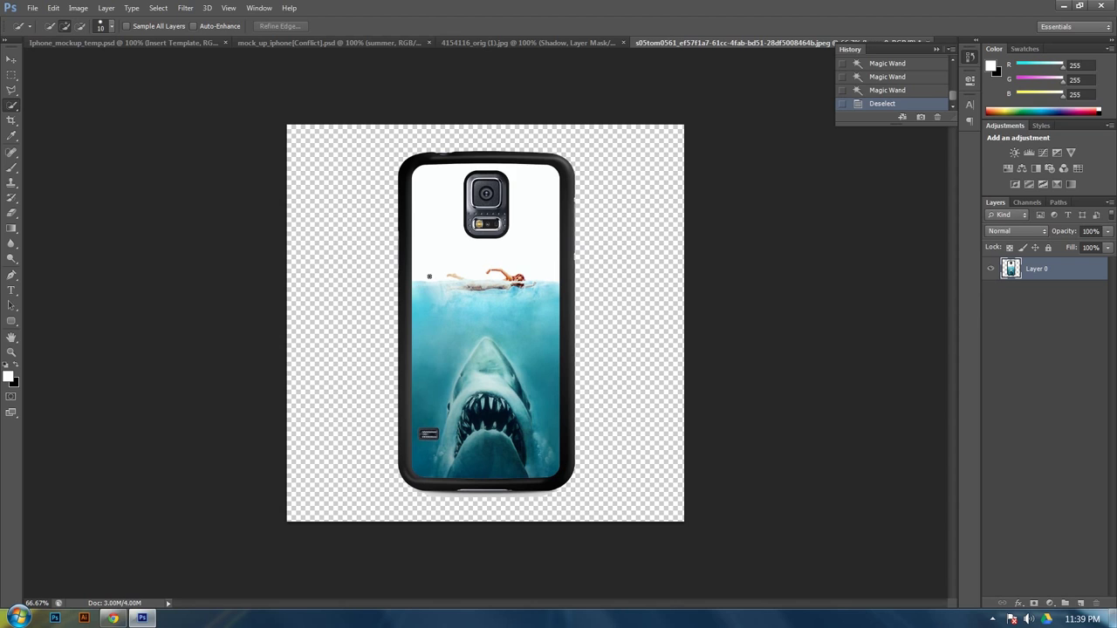
key("bracketright")
right_click(15, 110)
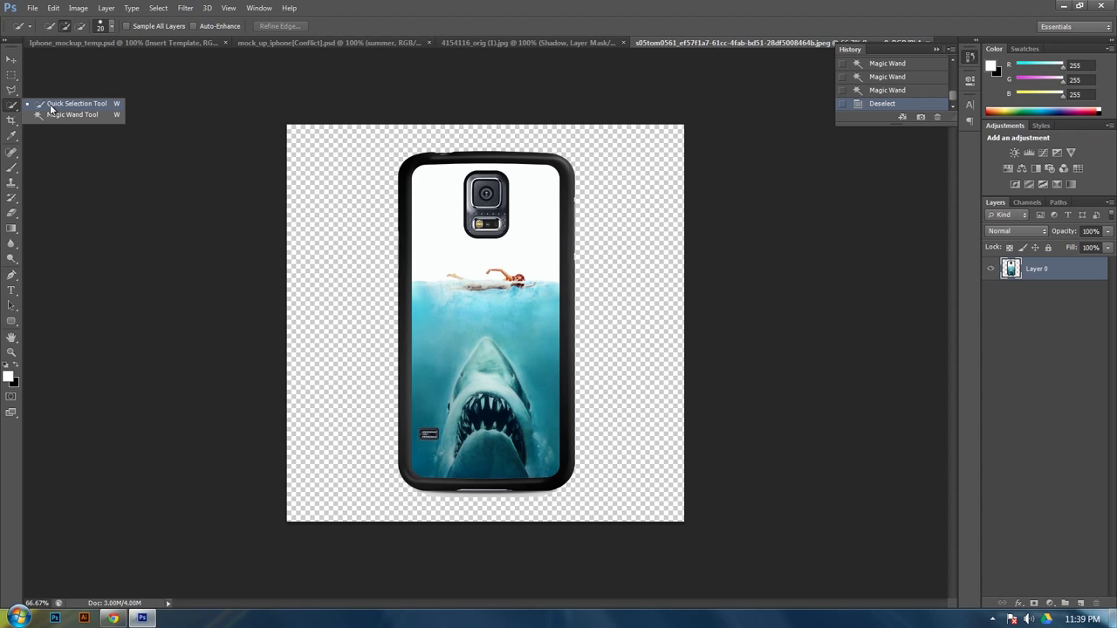
left_click(52, 105)
key("bracketright")
key("bracketright")
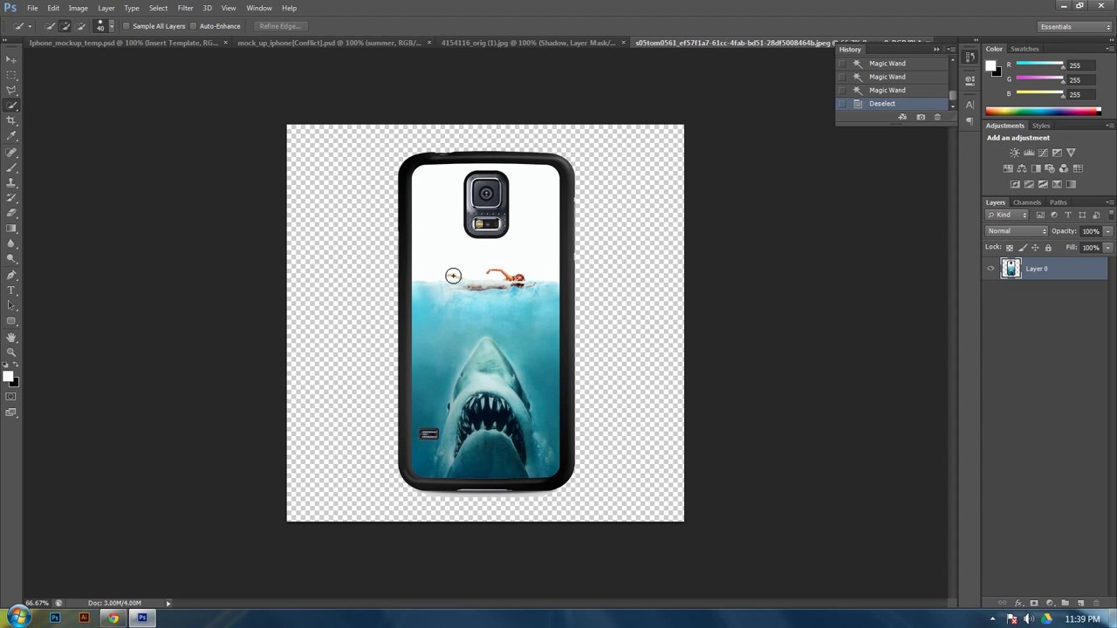
key("bracketleft")
key("bracketright")
key("bracketright")
key("bracketright")
left_click(431, 190)
mouse_move(441, 274)
left_mouse_down()
mouse_move(451, 367)
mouse_move(497, 375)
mouse_move(502, 391)
mouse_move(492, 452)
left_mouse_up()
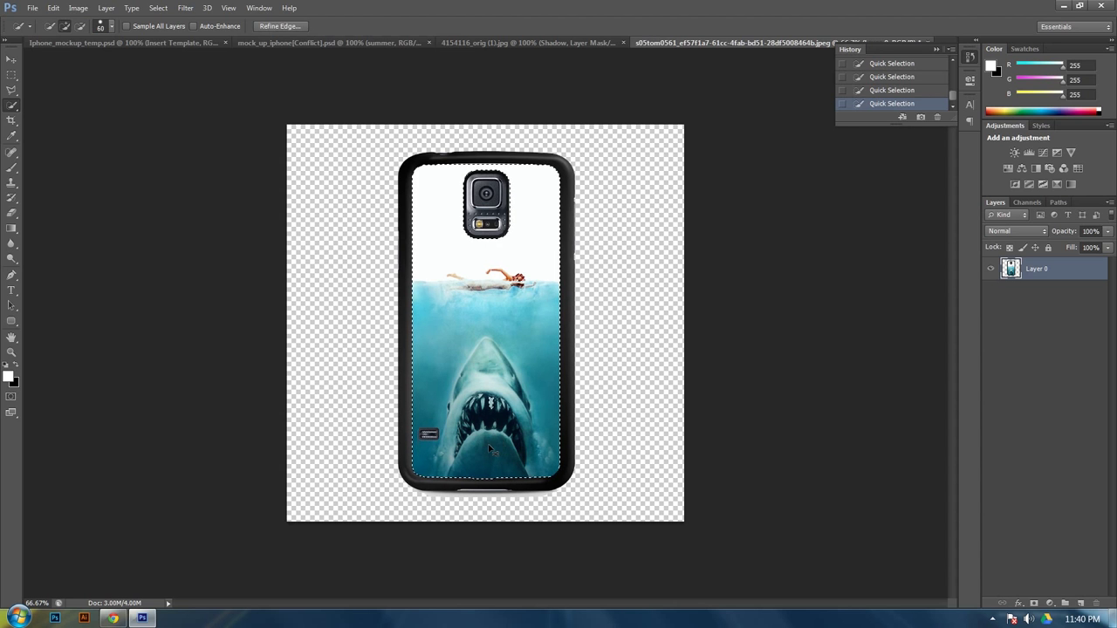
scroll(489, 449, "up", 4)
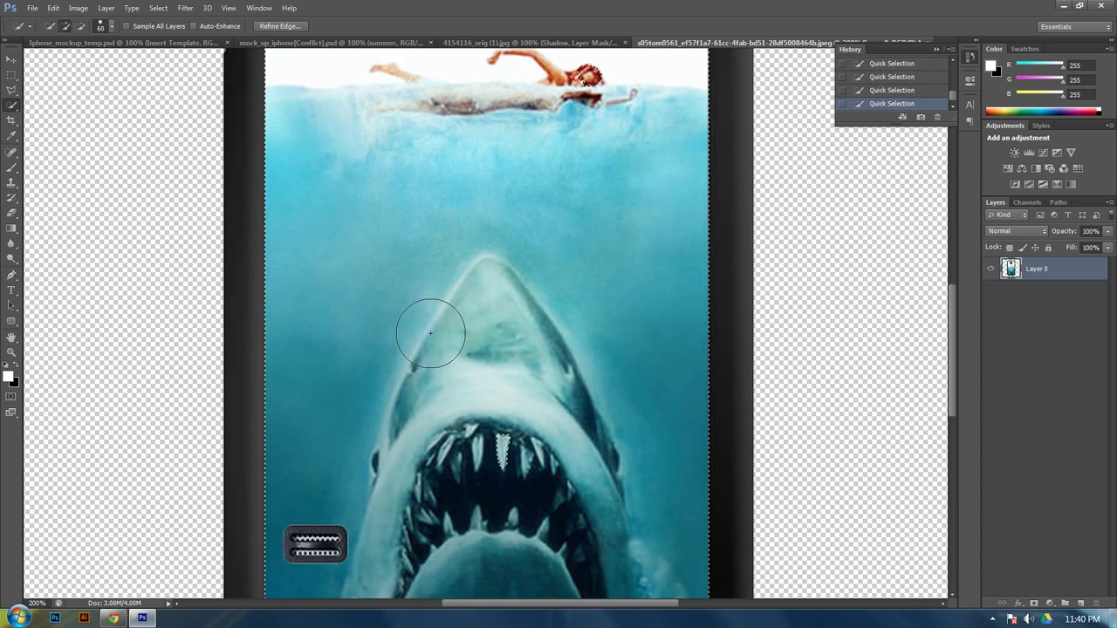
- Zoom in on the case's bottom edge and shrink the Quick Selection brush for detail work
scroll(430, 333, "down", 4)
left_click_drag(336, 401, 439, 388)
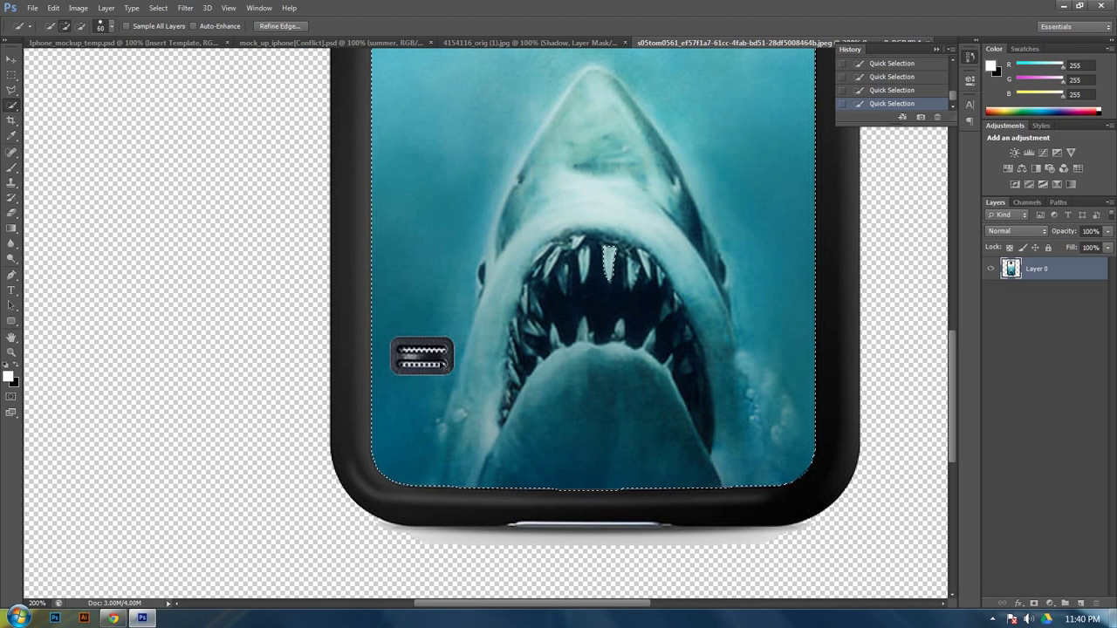
key("ctrl+plus")
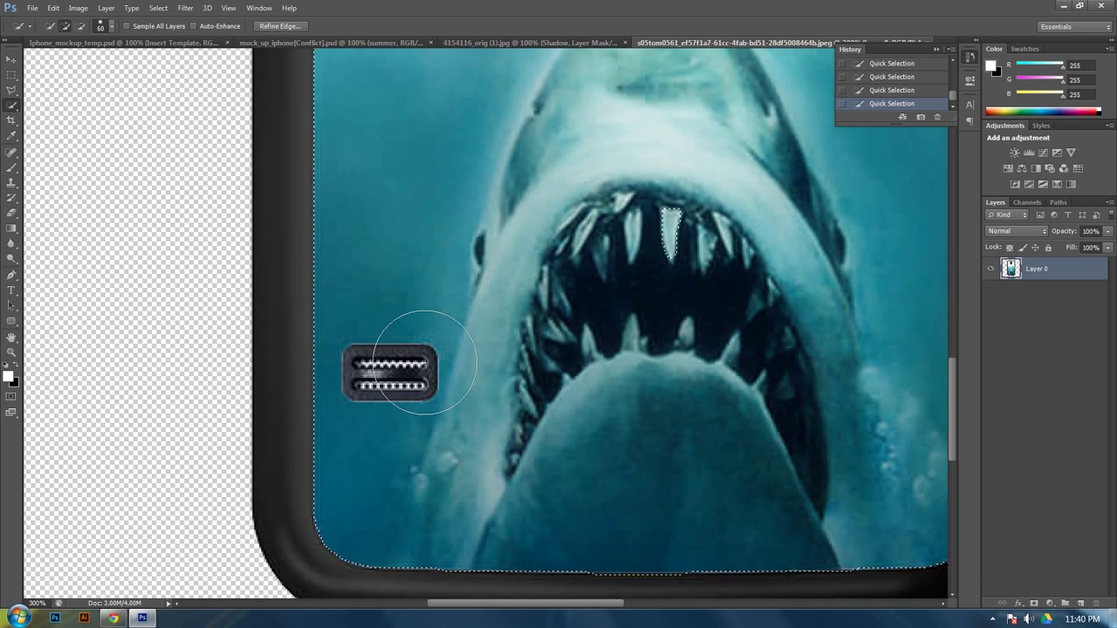
left_click_drag(425, 361, 512, 334)
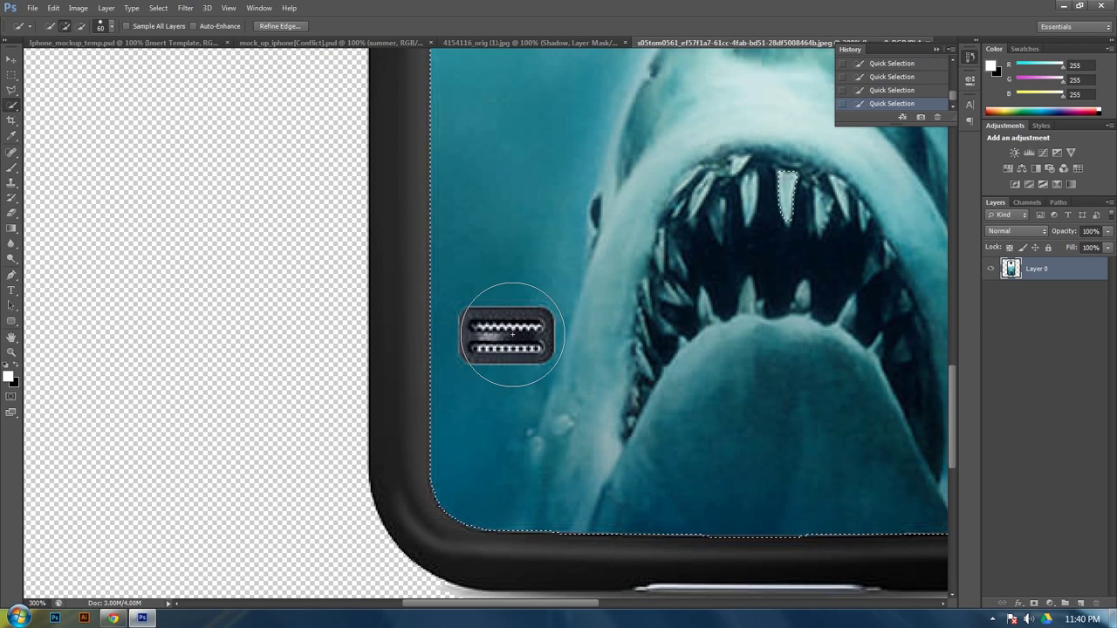
key("bracketleft")
key("bracketleft")
key("bracketleft")
key("bracketleft")
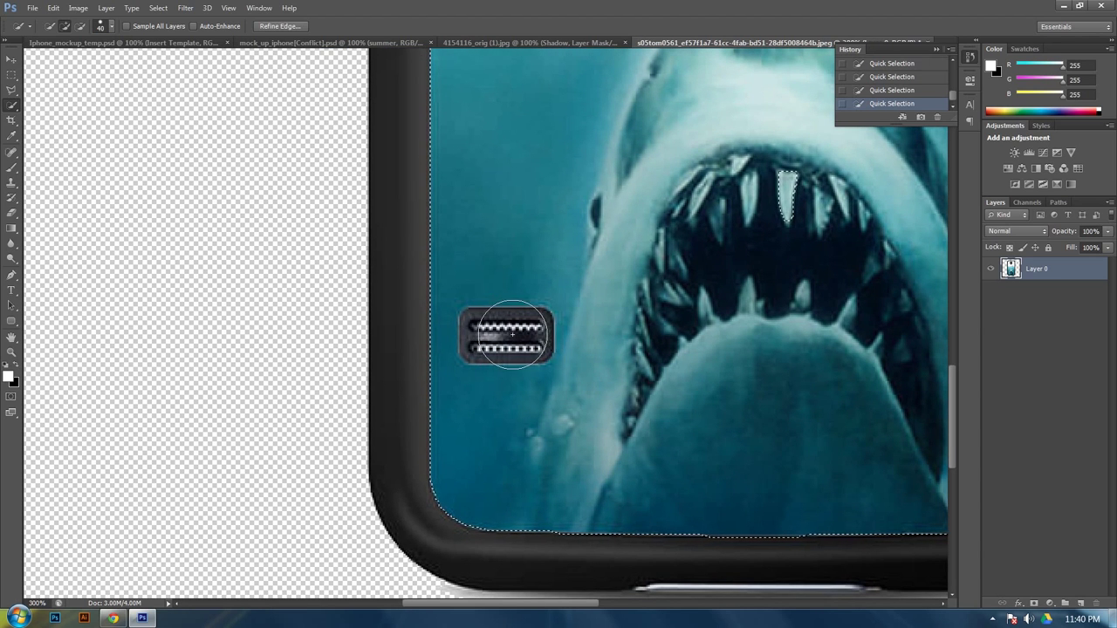
key("bracketleft")
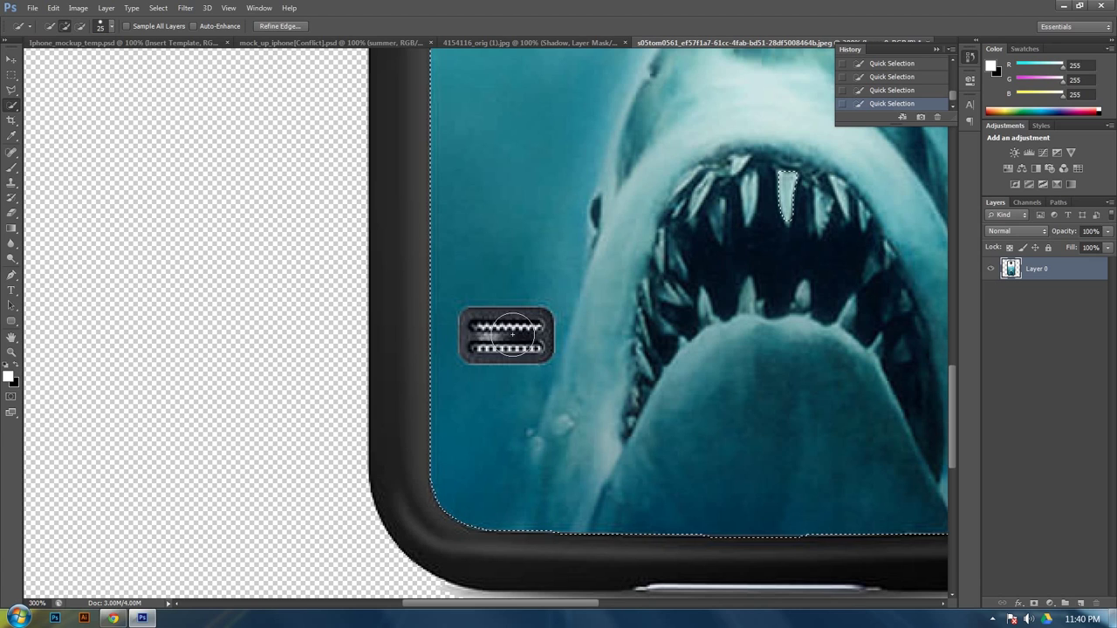
key("bracketleft")
- Subtract the charging port area from the selection and copy the insert onto a new layer
key("alt")
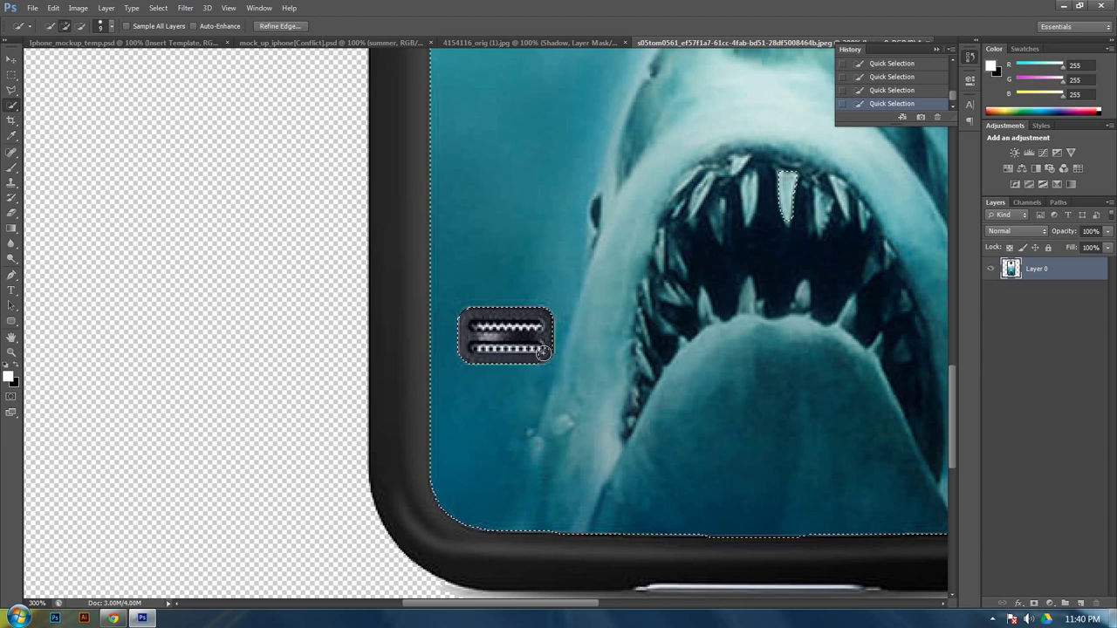
key("alt")
scroll(792, 358, "down", 3)
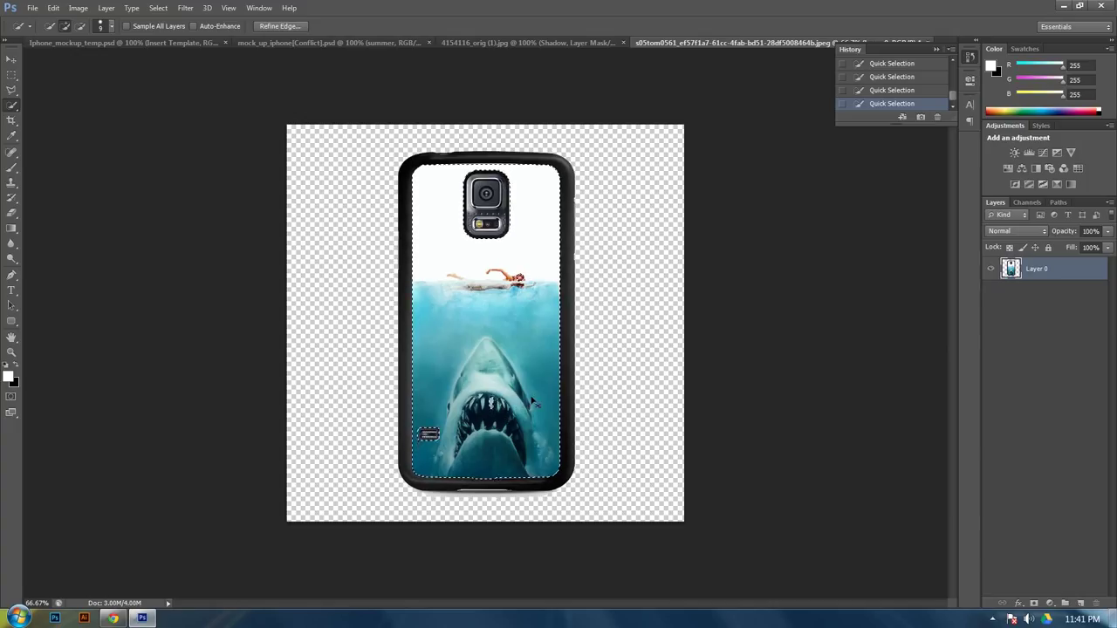
key("ctrl+j")
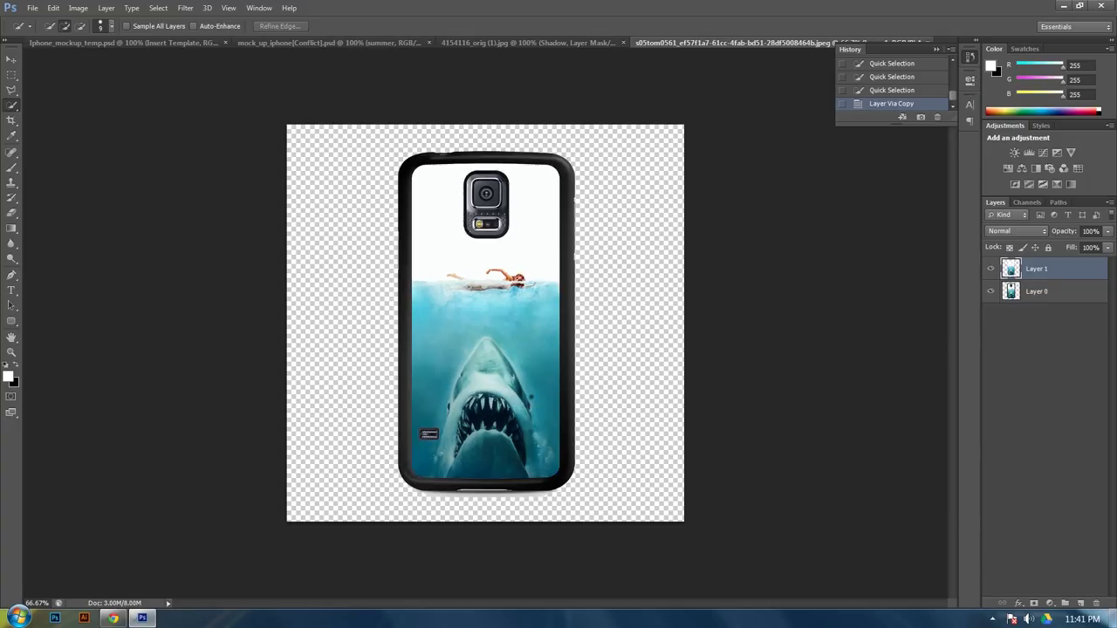
- Hide Layer 0 and rename it 'Case Temp'
left_click(990, 290)
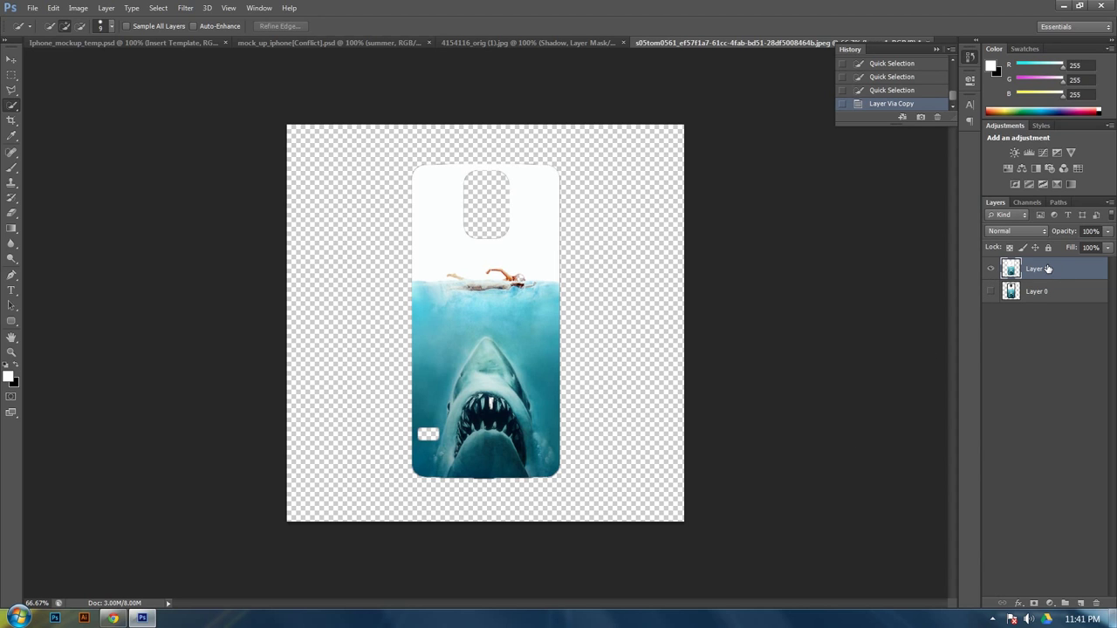
left_click(1011, 290)
double_click(1033, 291)
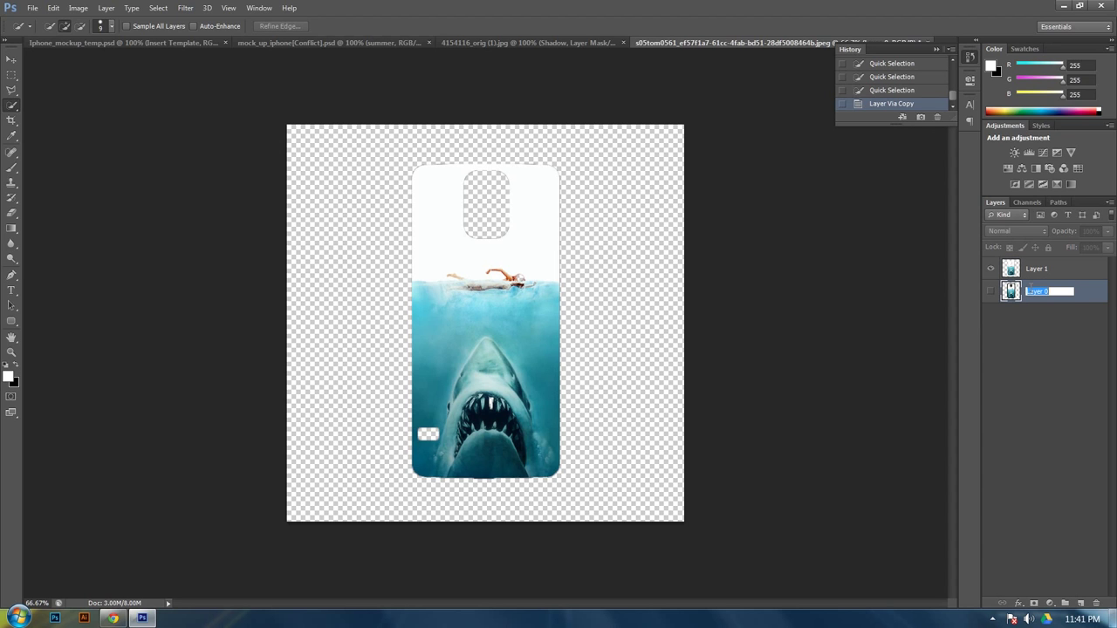
key("BackSpace")
type("Case Temp")
key("Return")
- Rename the copied insert layer to 'insert temp'
double_click(1036, 269)
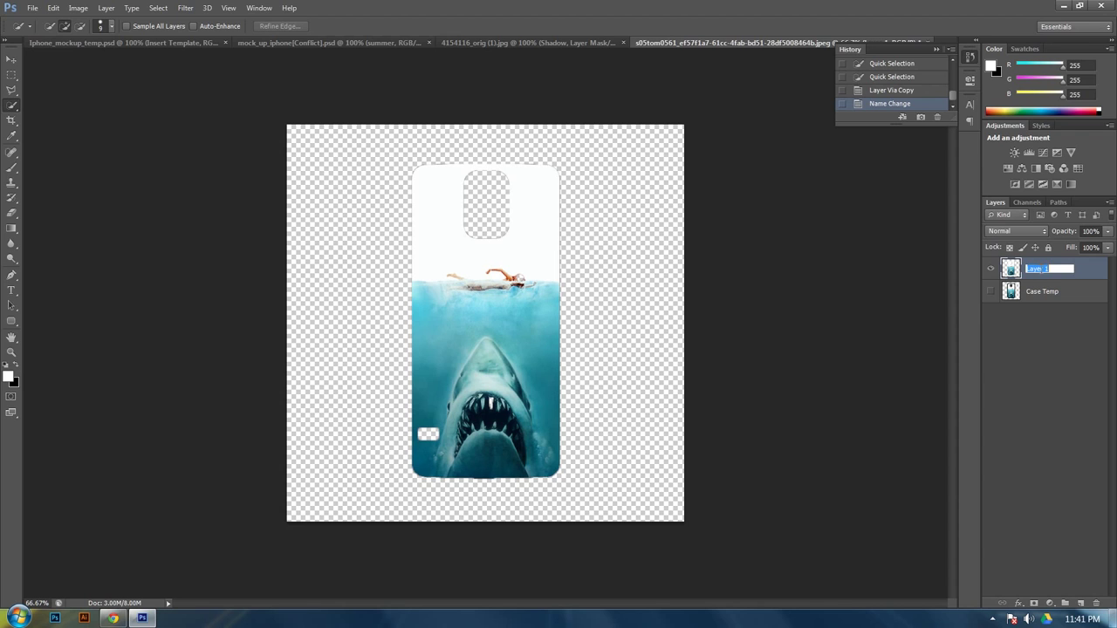
type("insert temp")
left_click(1053, 304)
- Delete the insert-shaped area from the visible Case Temp layer, hide insert temp, and deselect
left_click(989, 292)
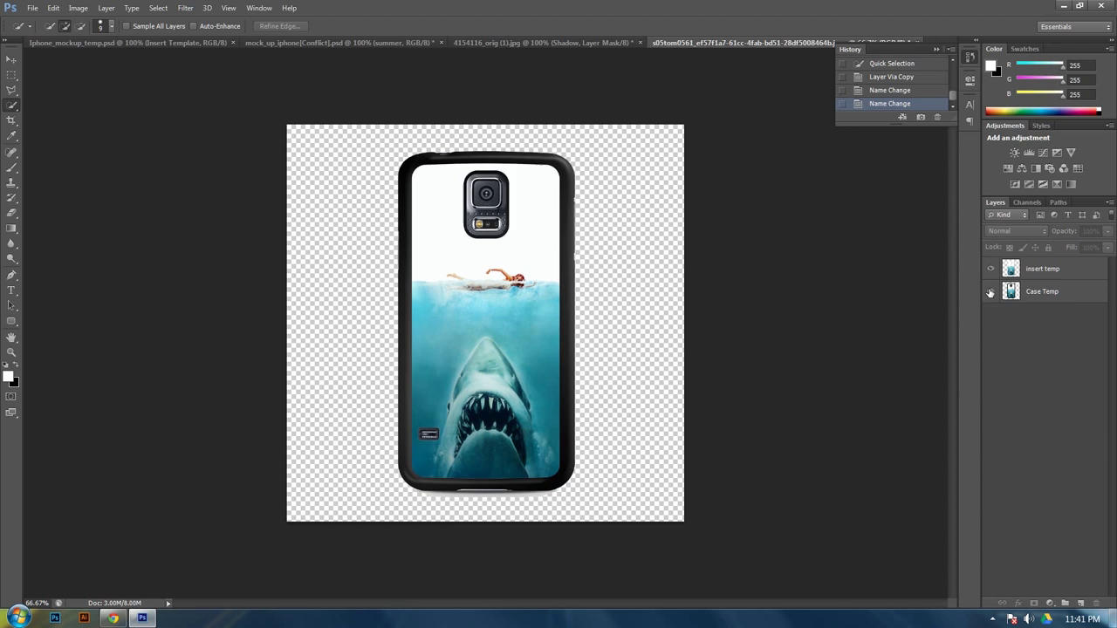
left_click(1038, 297)
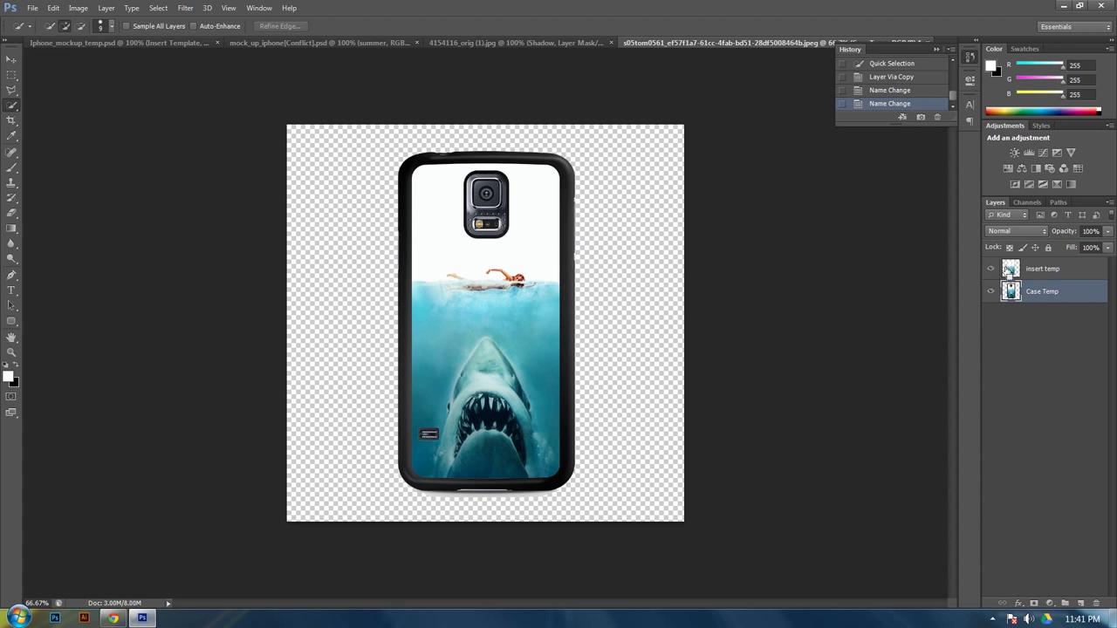
left_click(1010, 270, "ctrl")
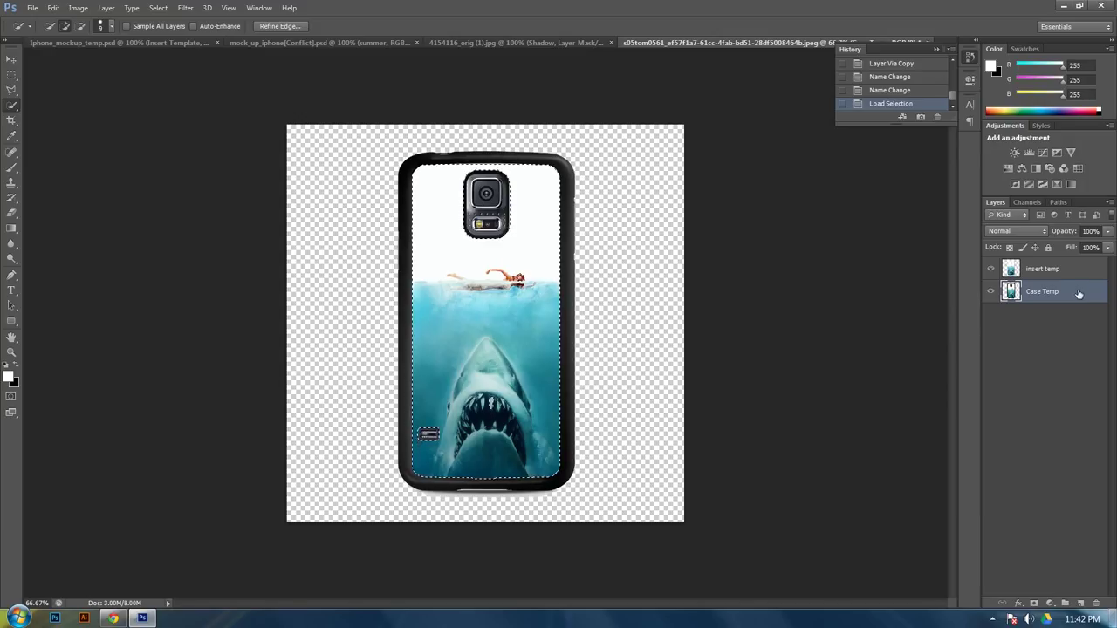
key("Delete")
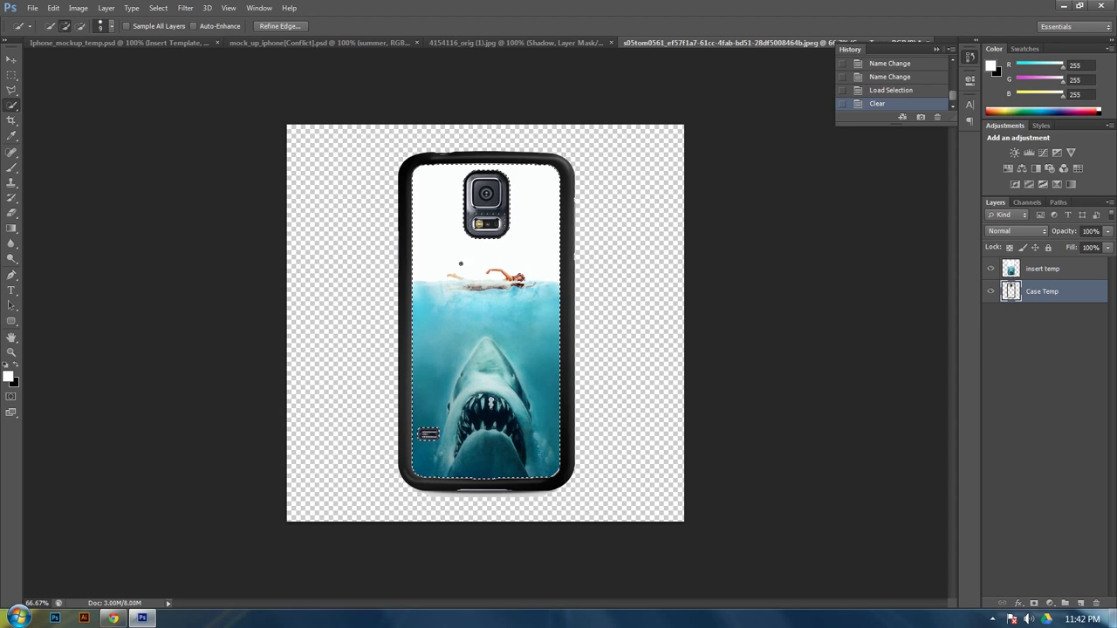
left_click(992, 270)
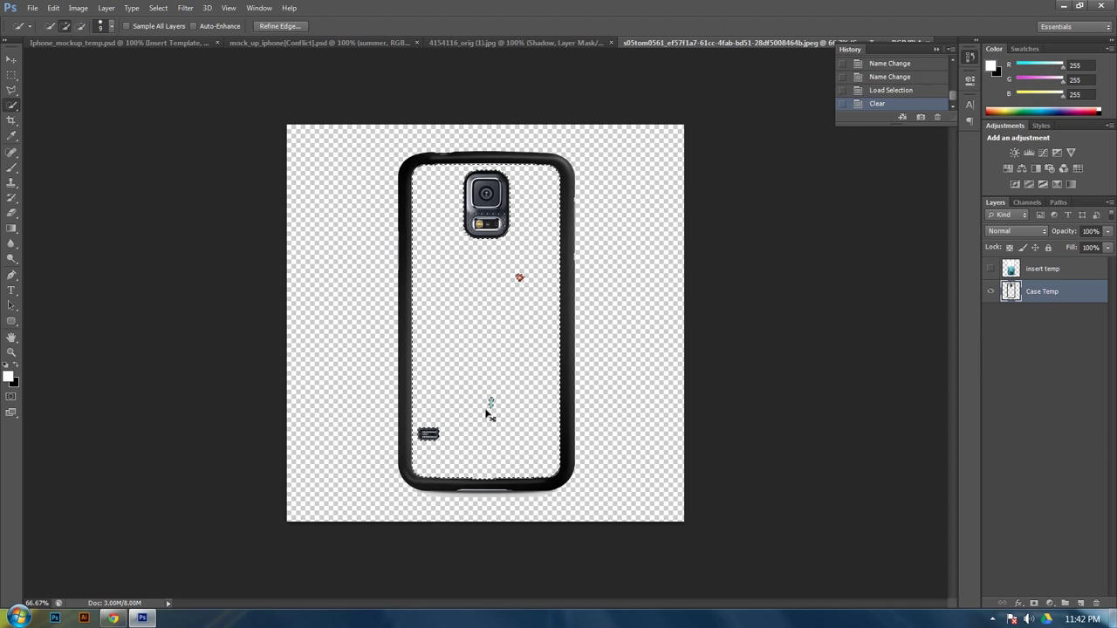
key("ctrl+d")
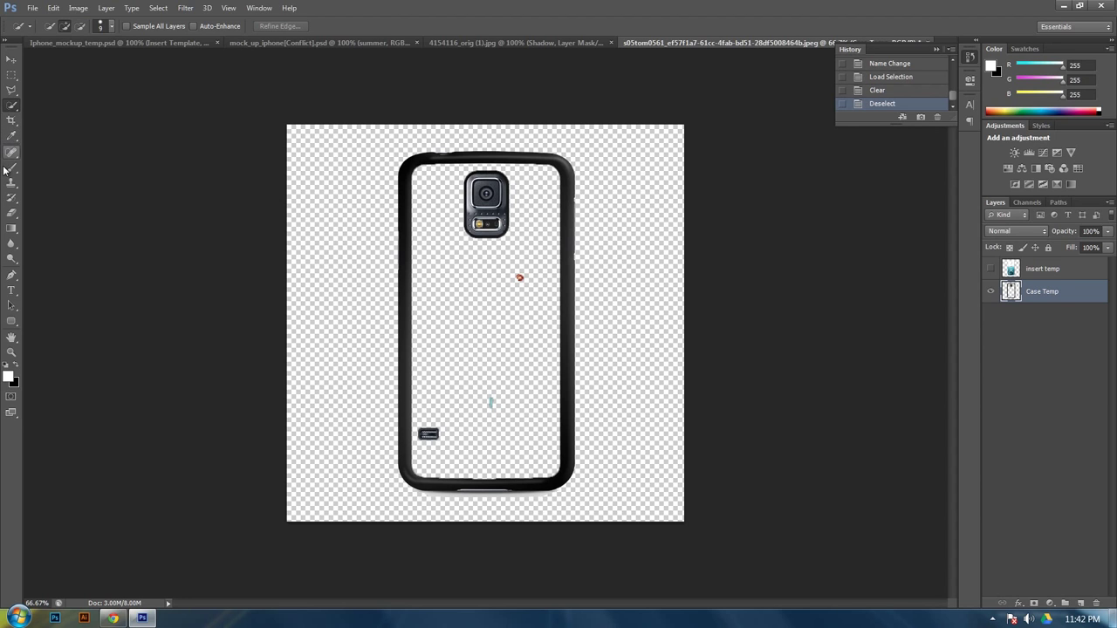
- Erase the leftover teal and red specks inside the empty case with the Eraser
left_click(11, 213)
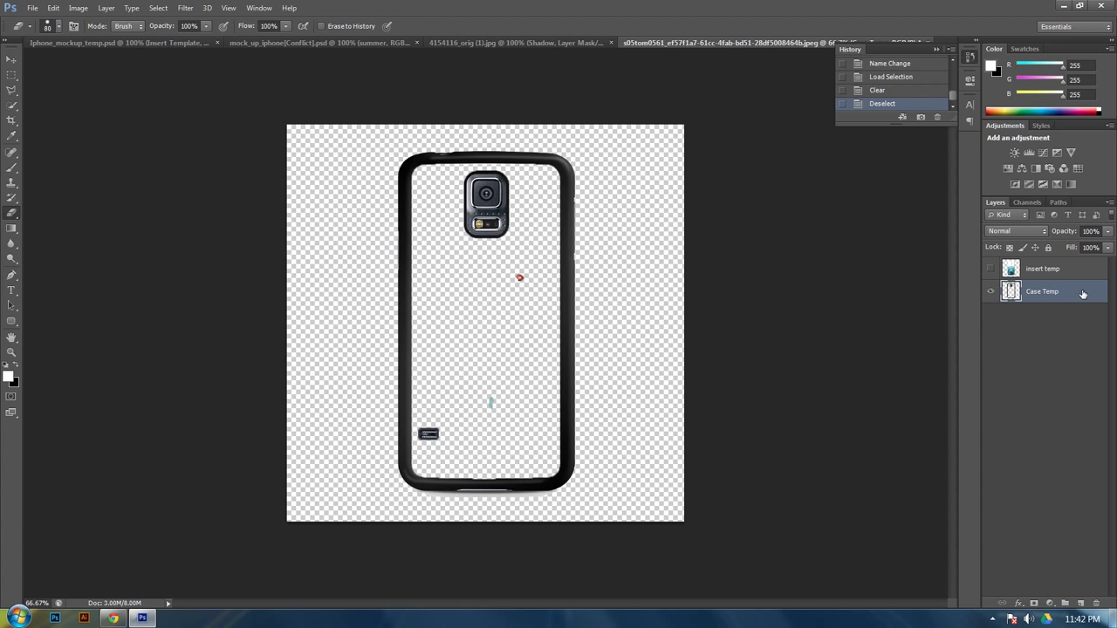
left_click(491, 402)
left_click(515, 278)
- Select insert temp and show it on its own, hiding Case Temp
left_click(1045, 269)
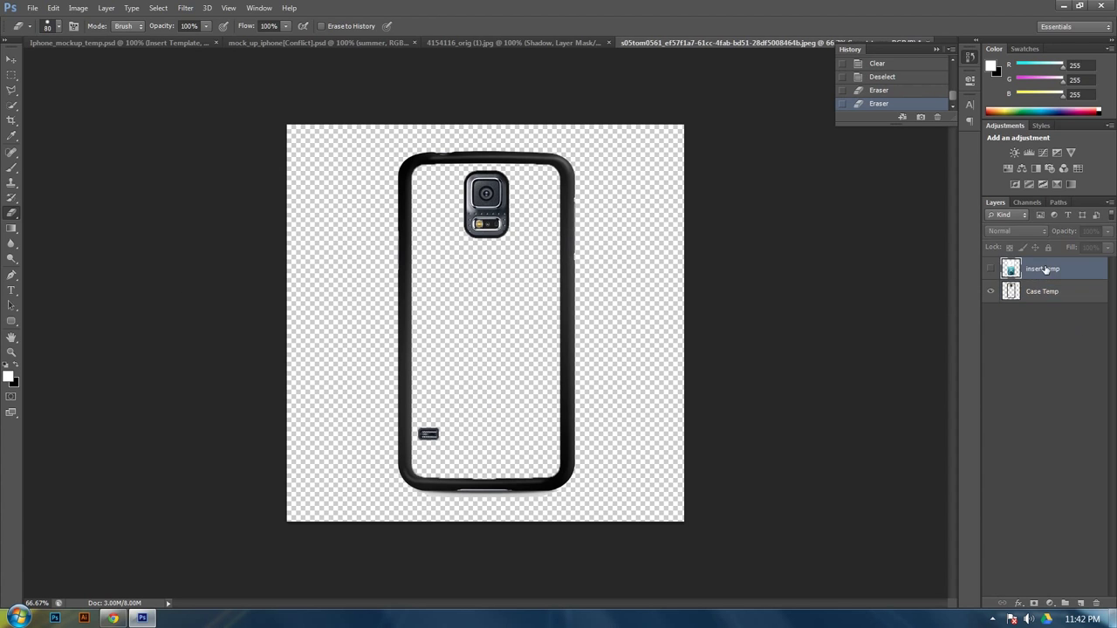
left_click(989, 269)
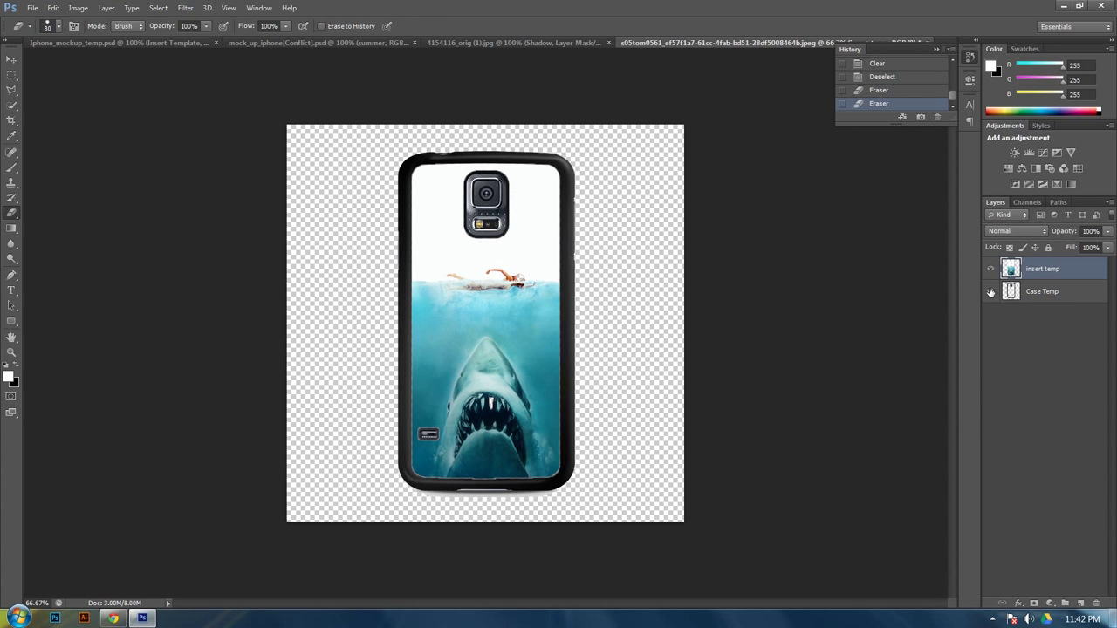
left_click(990, 291)
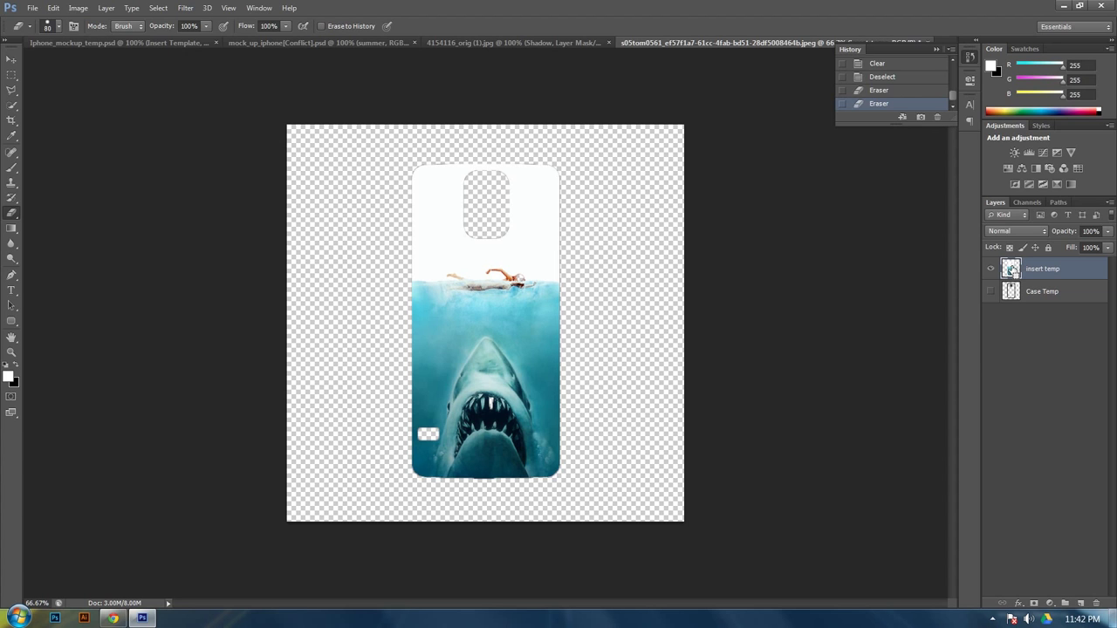
- Paint the selected insert temp shape solid white with a 700 px brush
left_click(1010, 270, "ctrl")
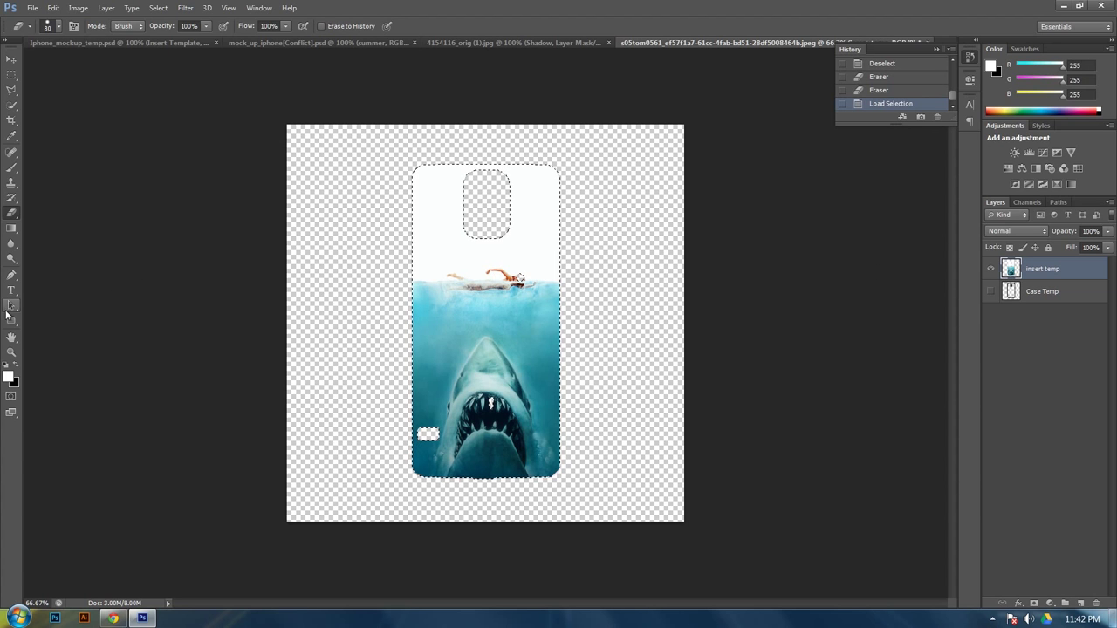
left_click(12, 168)
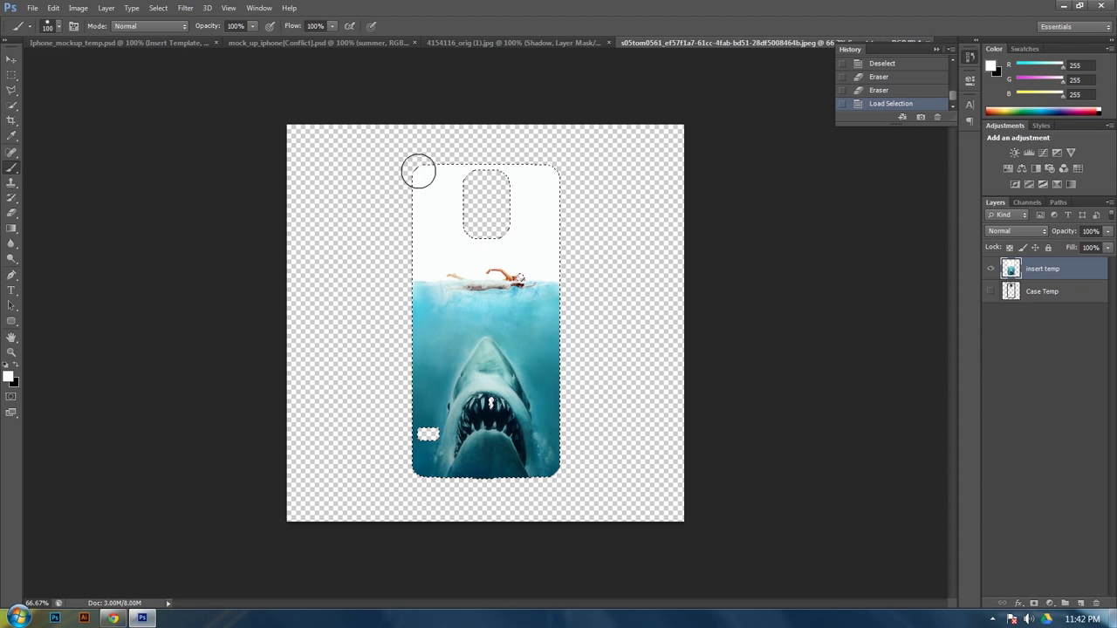
key("bracketright")
key("bracketright")
key("bracketright")
key("bracketright")
key("bracketright")
key("bracketright")
key("bracketright")
key("bracketright")
key("bracketright")
key("bracketright")
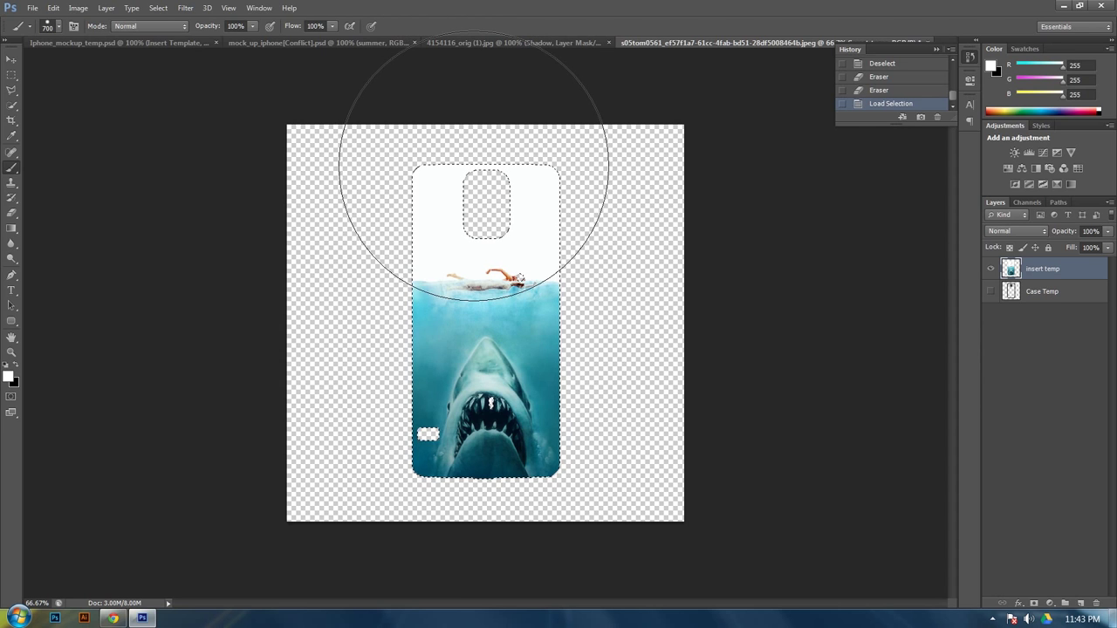
left_click_drag(473, 166, 498, 411)
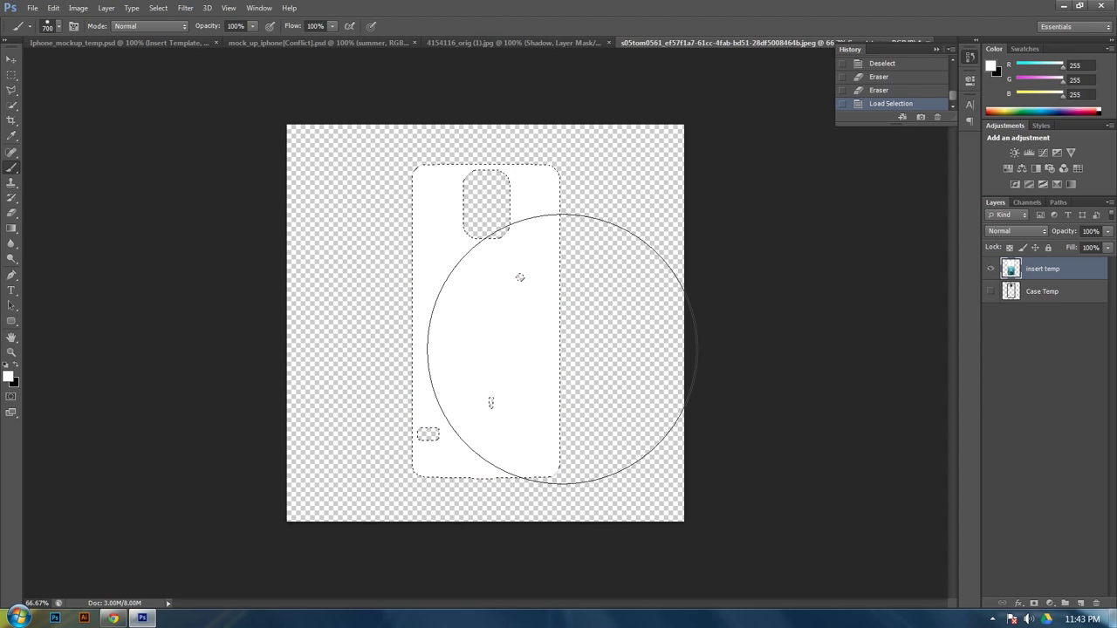
left_click_drag(491, 205, 554, 349)
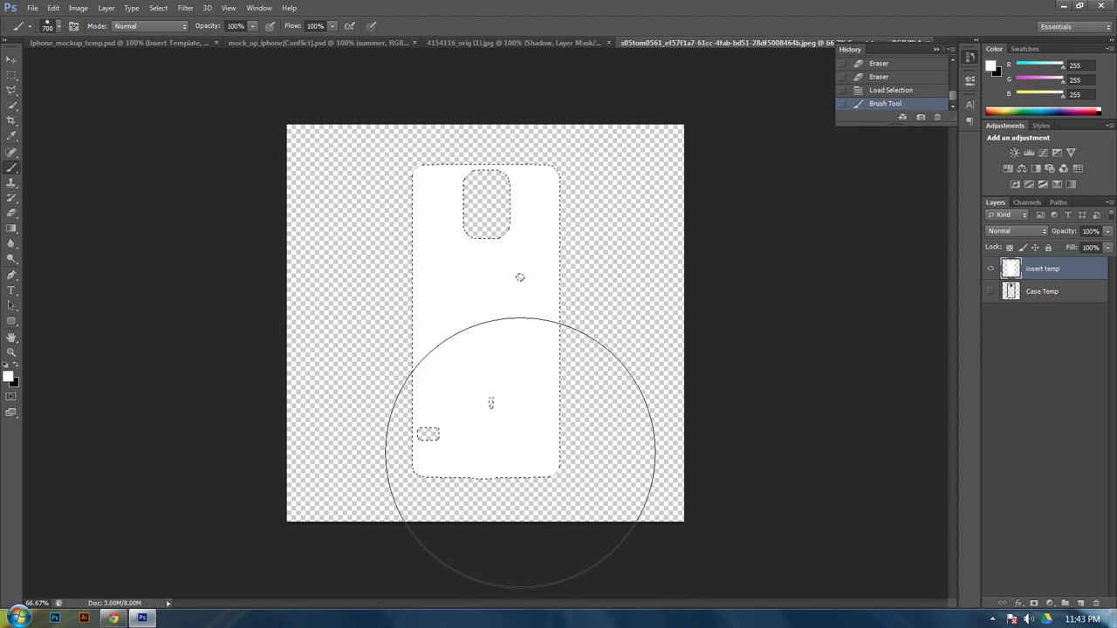
- Deselect, cover leftover specks with a 400 px white brush, and show Case Temp again
key("bracketleft")
key("bracketleft")
key("bracketleft")
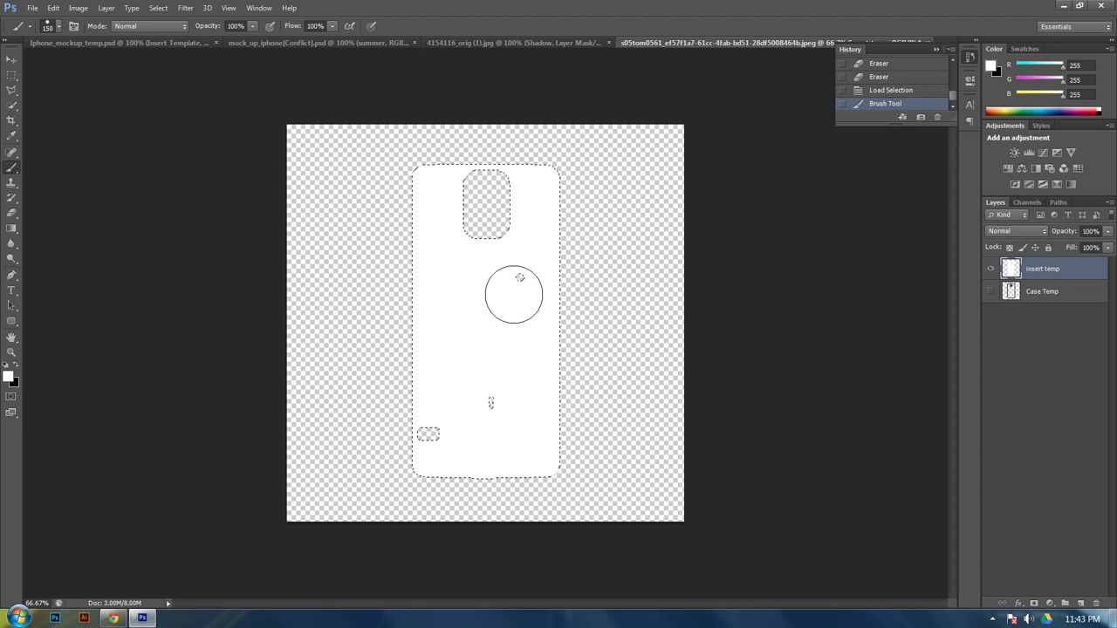
key("ctrl+d")
left_click(513, 292)
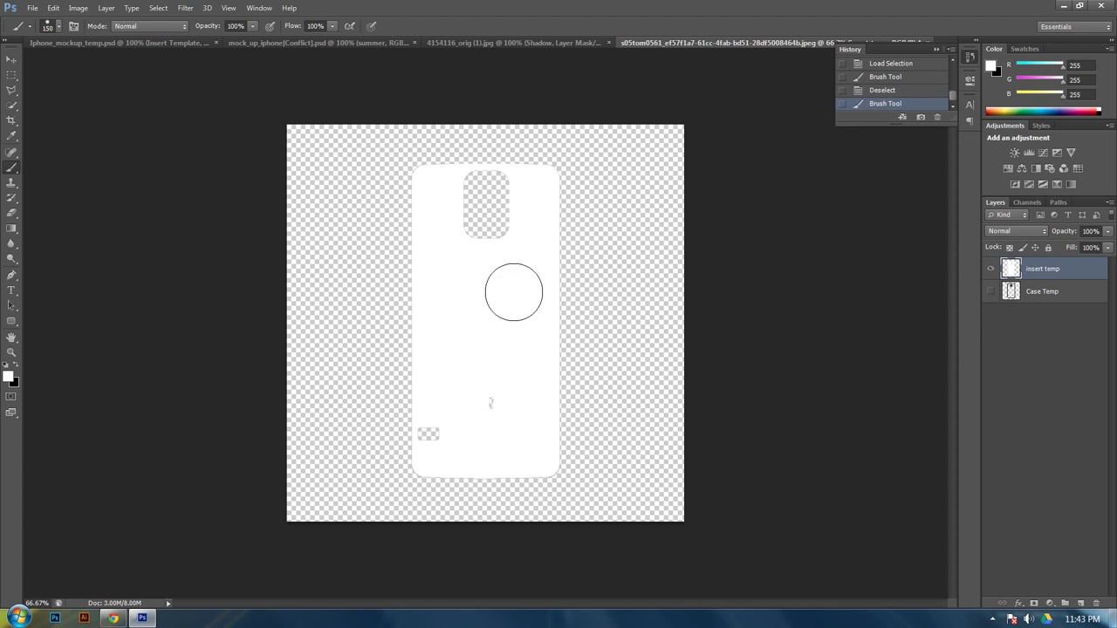
left_click(494, 384)
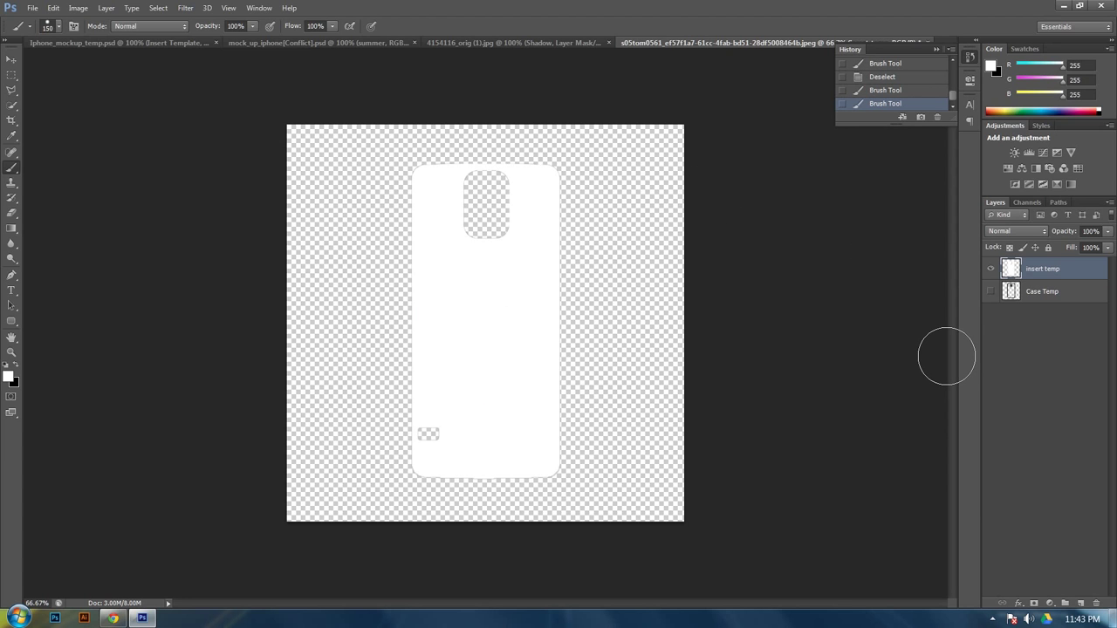
left_click(990, 291)
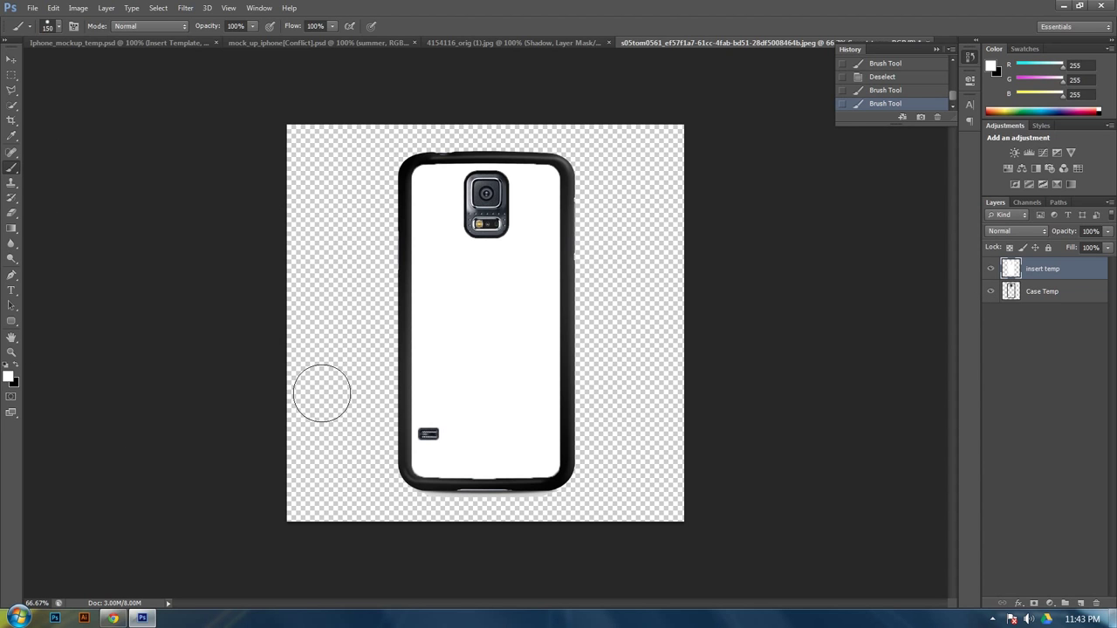
- Drag the penguin photo from the penguin mockup document into the case template
left_click(447, 43)
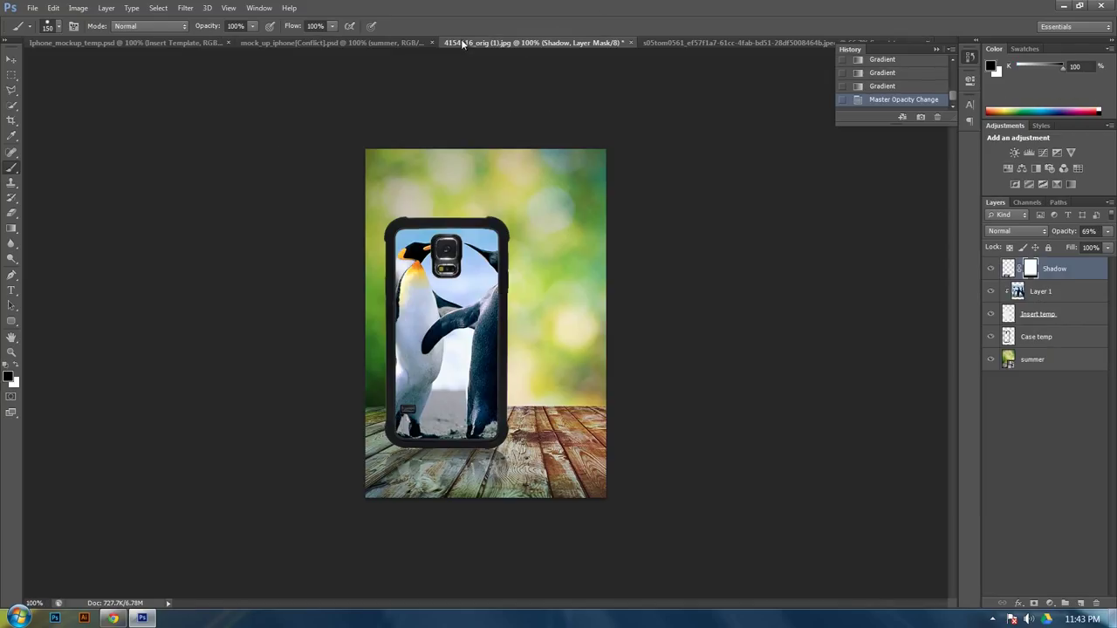
key("v")
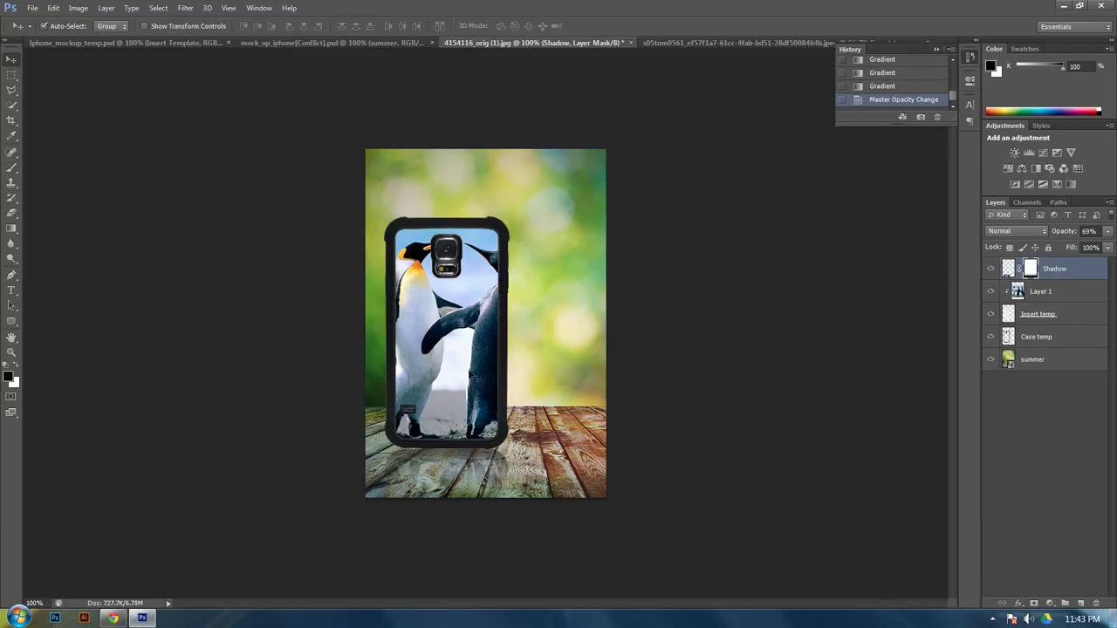
left_click_drag(445, 332, 503, 252)
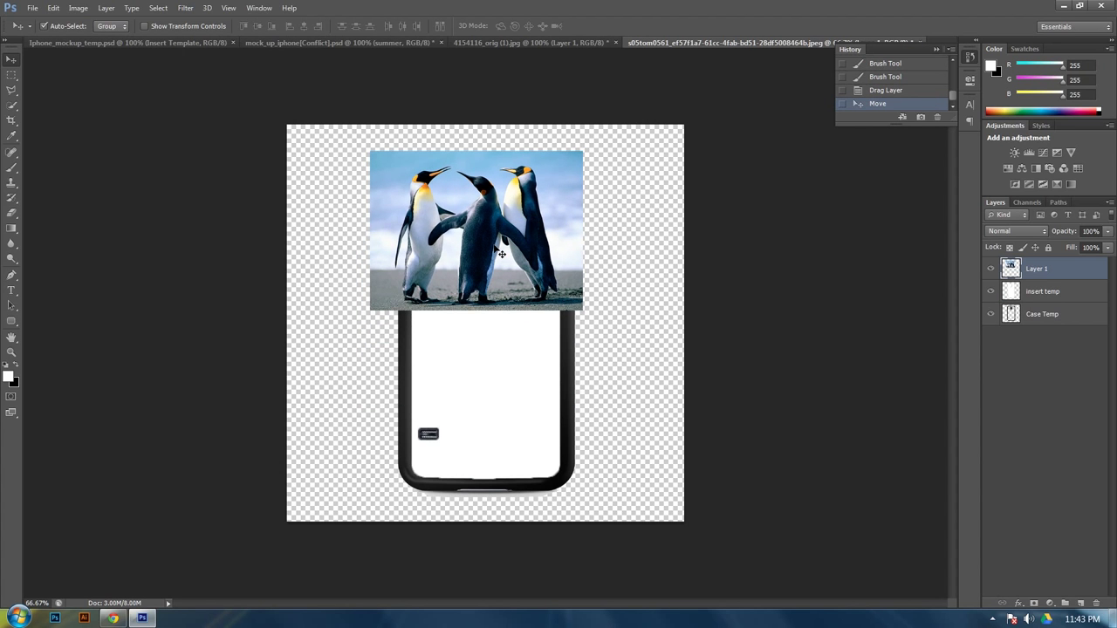
- Enlarge the penguin photo, clip it to the white insert, and shift it so both penguins show
key("ctrl+t")
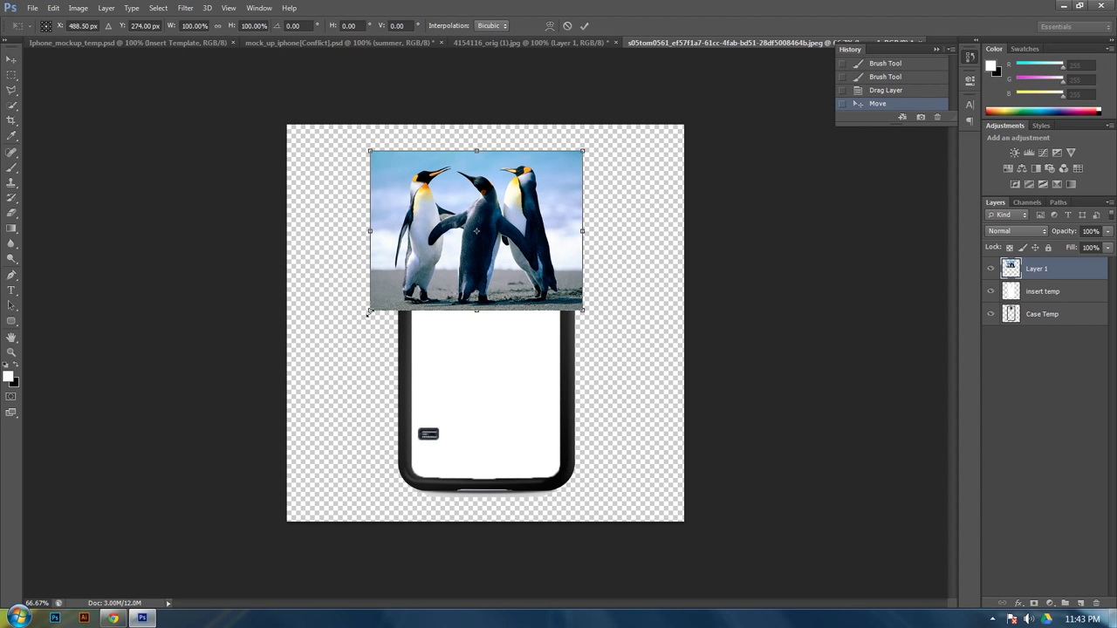
left_click_drag(369, 310, 207, 560)
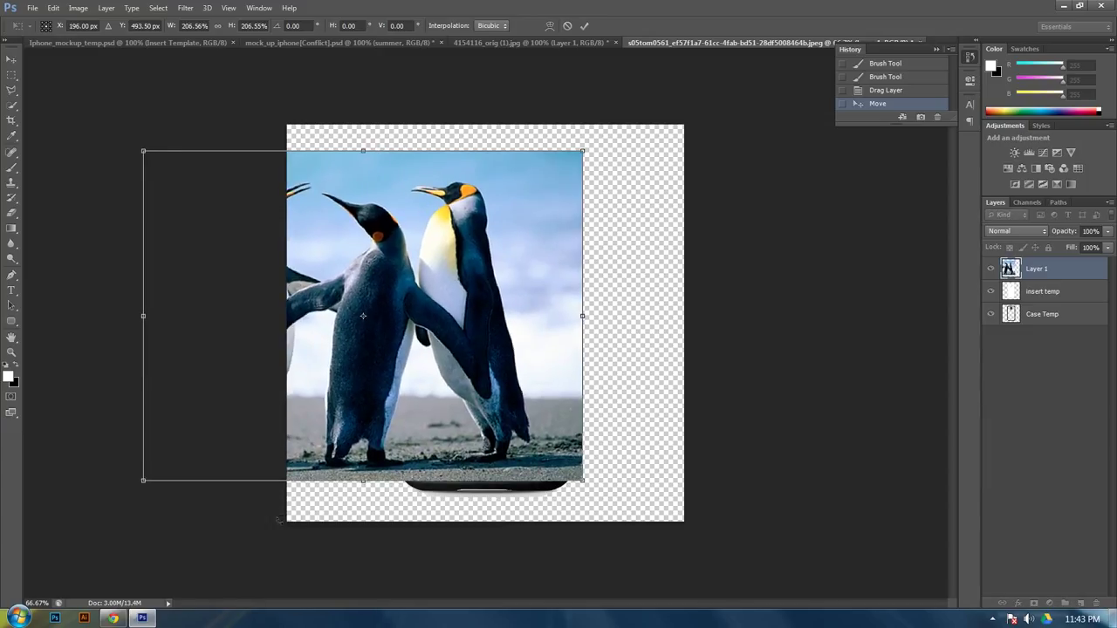
key("Return")
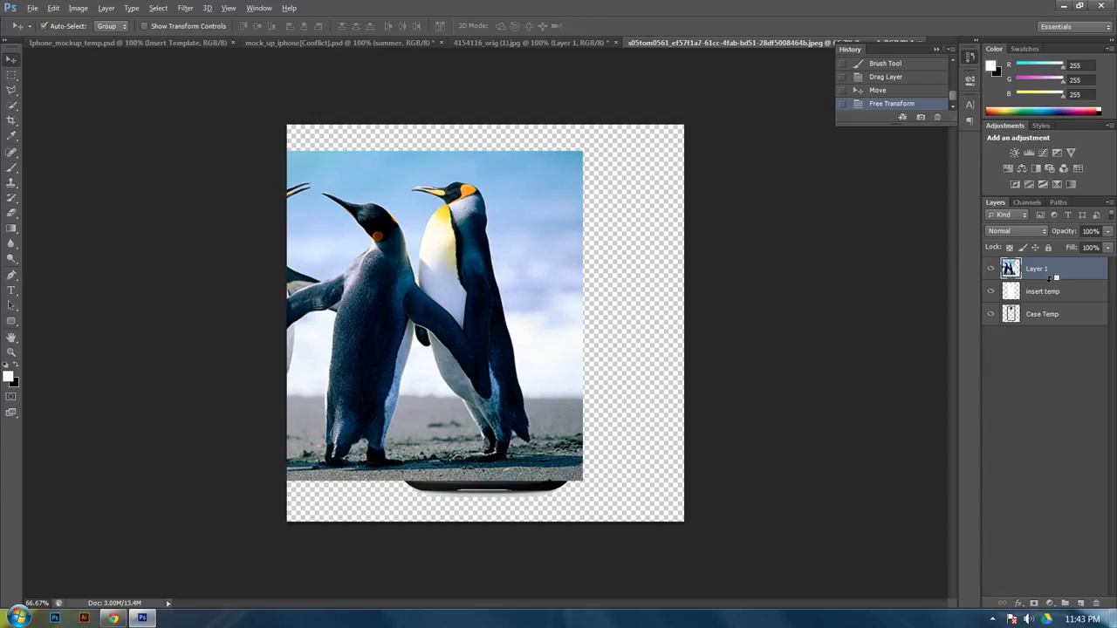
left_click(1051, 279, "alt")
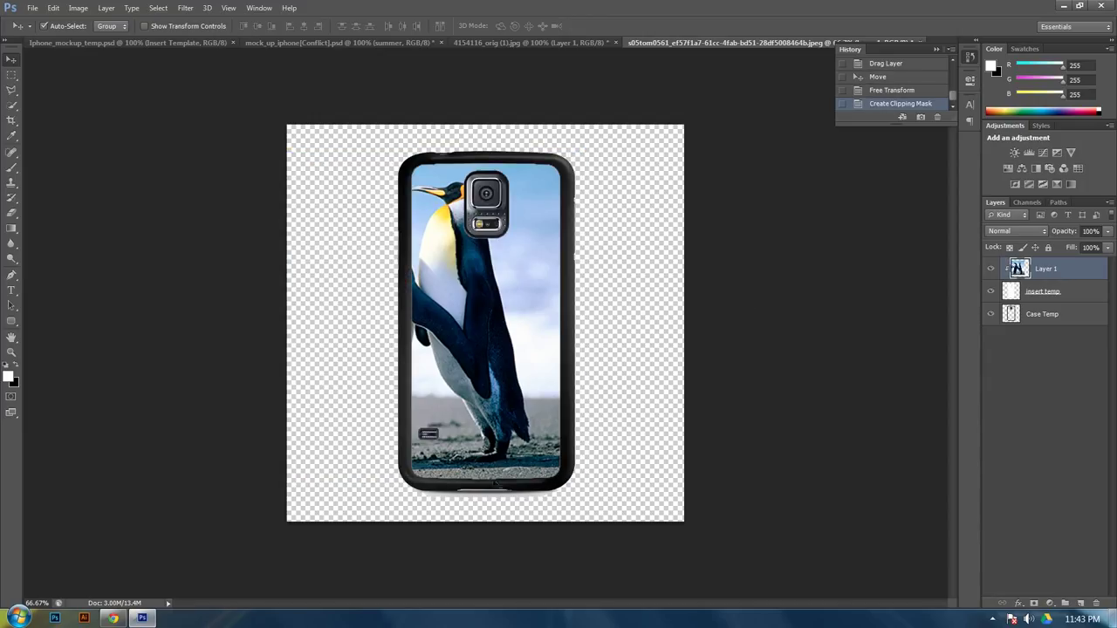
left_click_drag(508, 332, 572, 330)
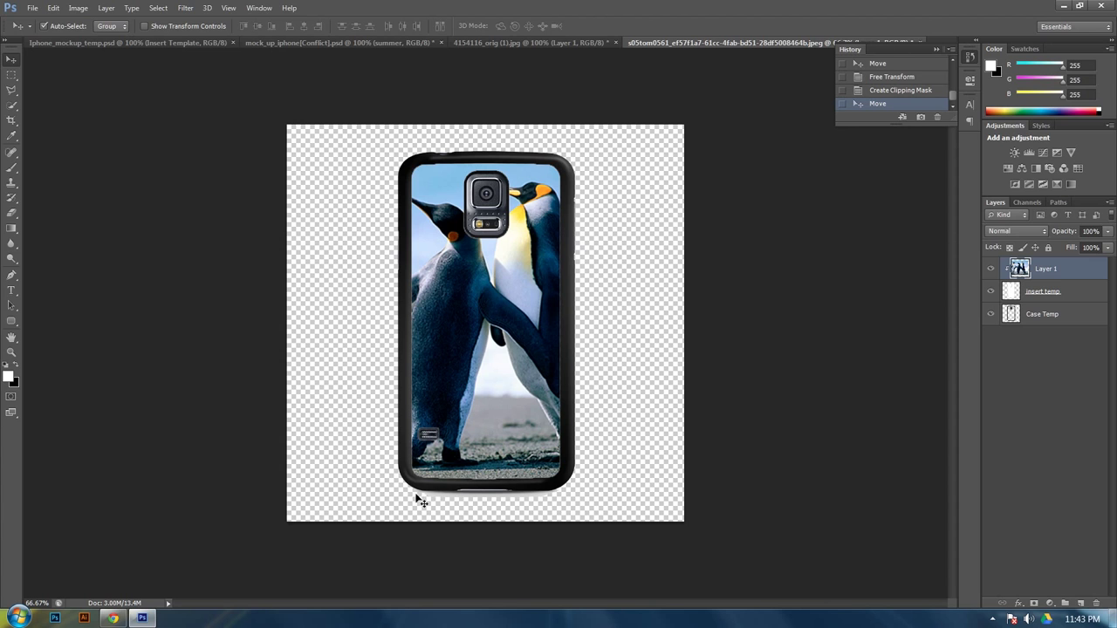
- Copy the summer bokeh-and-wood background from its document into the penguin case document
scroll(575, 496, "up", 1)
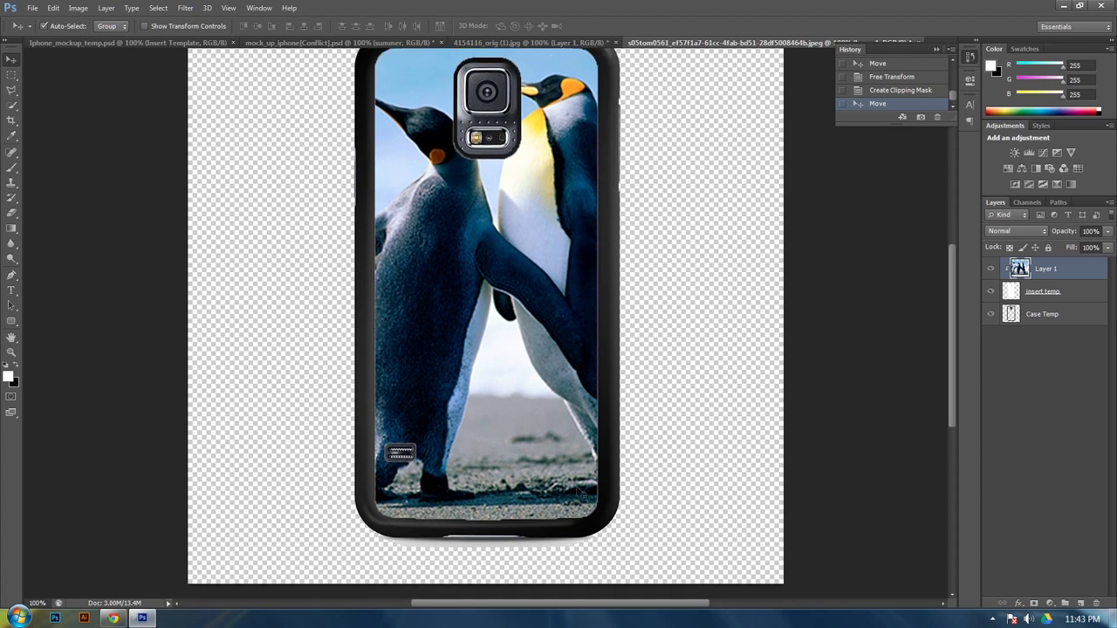
scroll(583, 484, "down", 3)
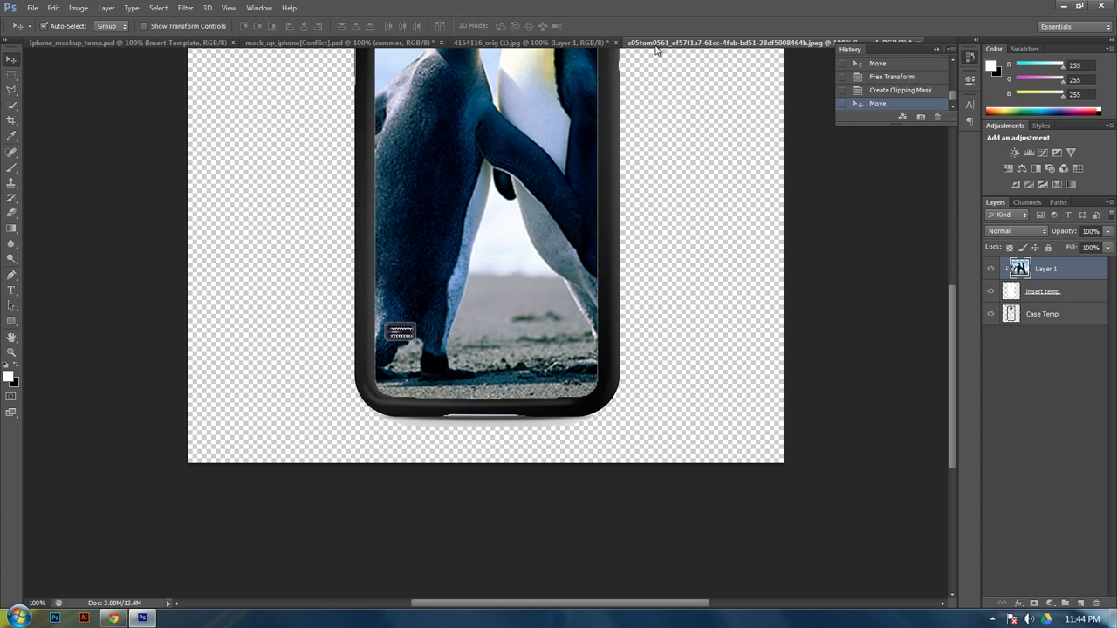
left_click(555, 43)
left_click_drag(545, 251, 672, 236)
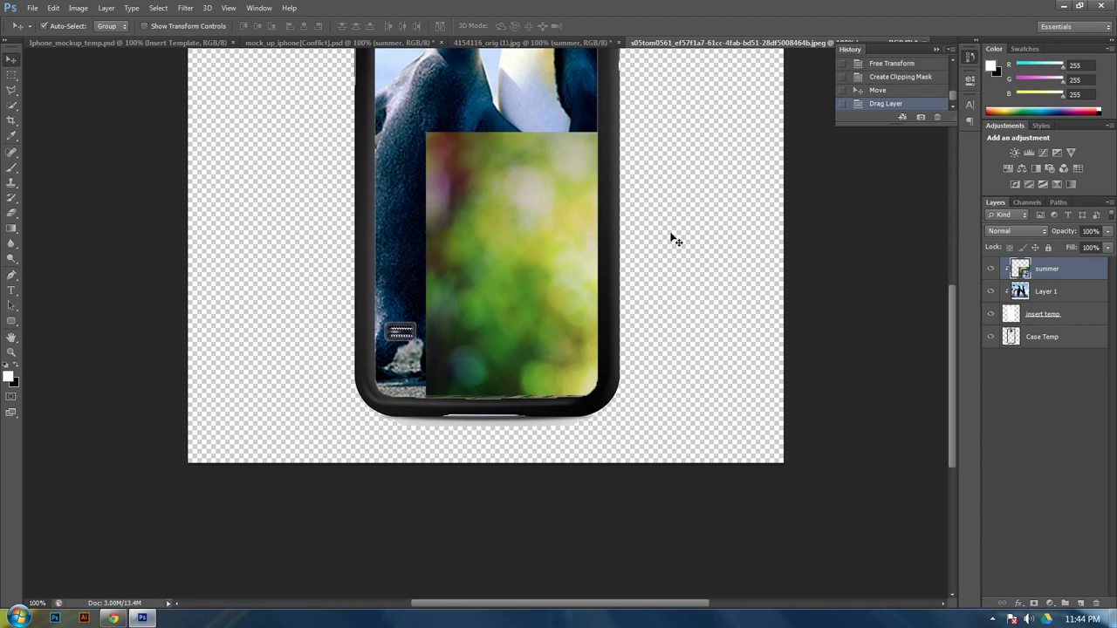
key("ctrl+minus")
key("ctrl+minus")
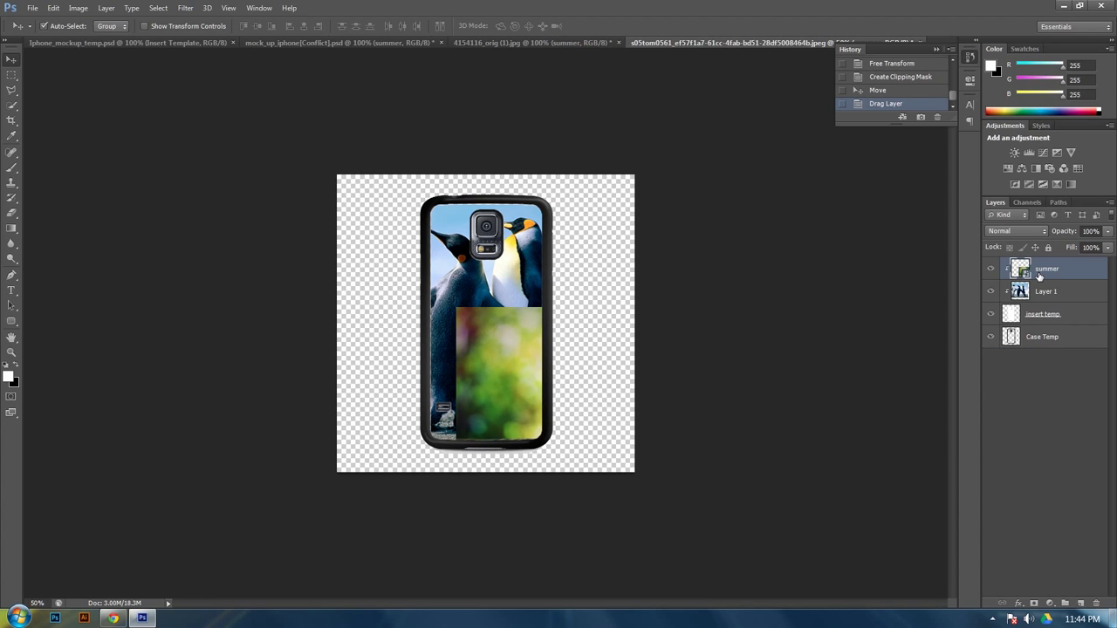
- Release the summer layer's clipping, move it to the stack bottom, and scale it to fill the canvas
left_click(1053, 274, "alt")
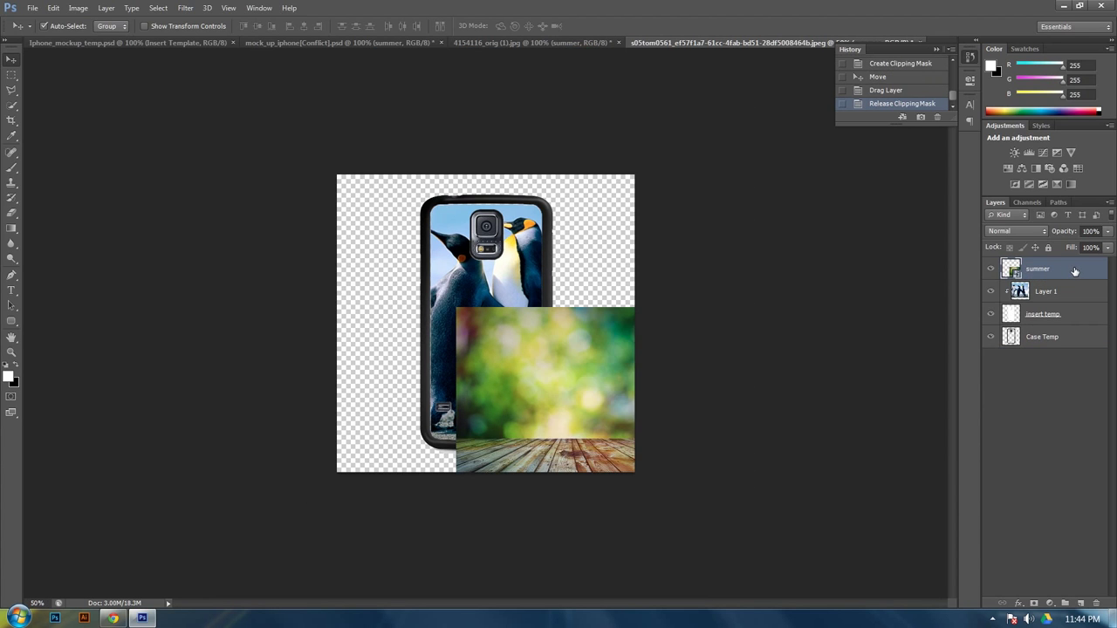
left_click_drag(1074, 272, 1071, 354)
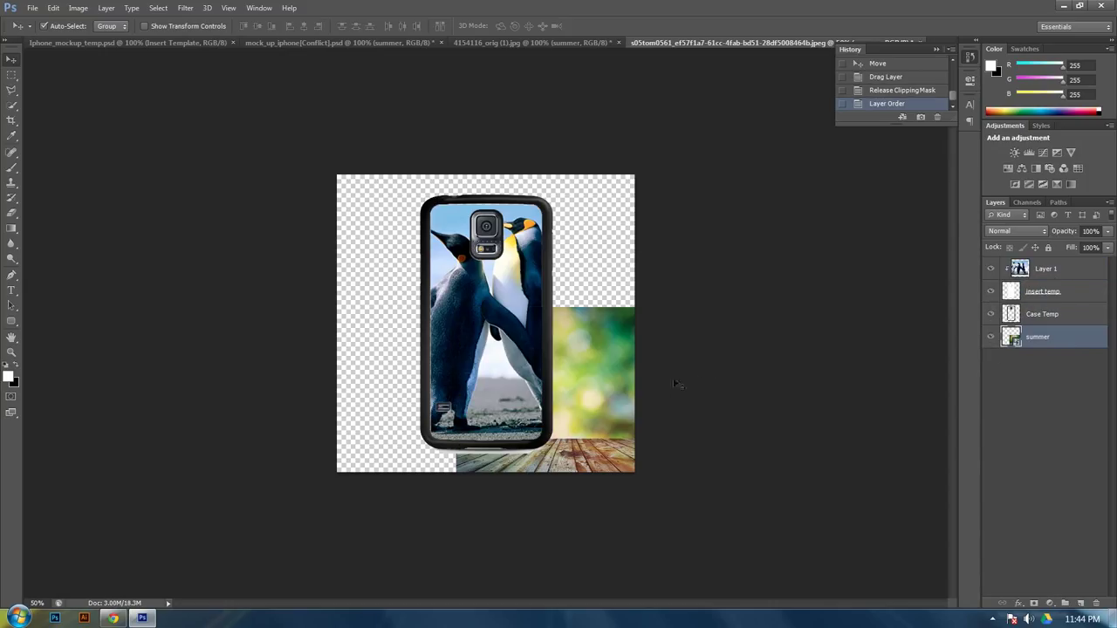
left_click_drag(636, 400, 512, 270)
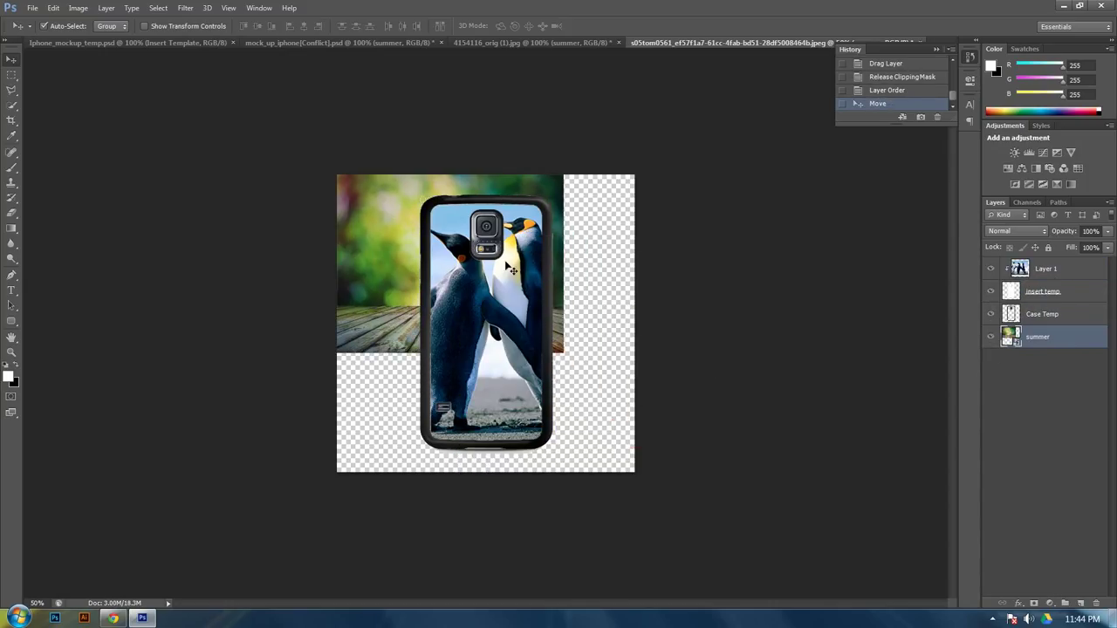
key("ctrl+t")
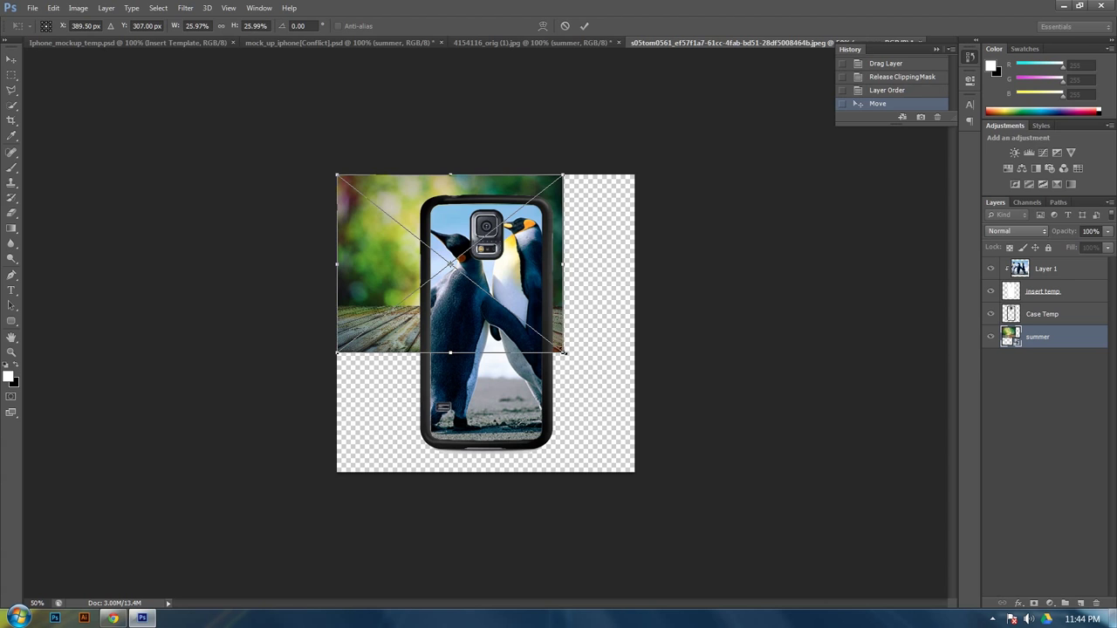
left_click_drag(566, 353, 711, 476)
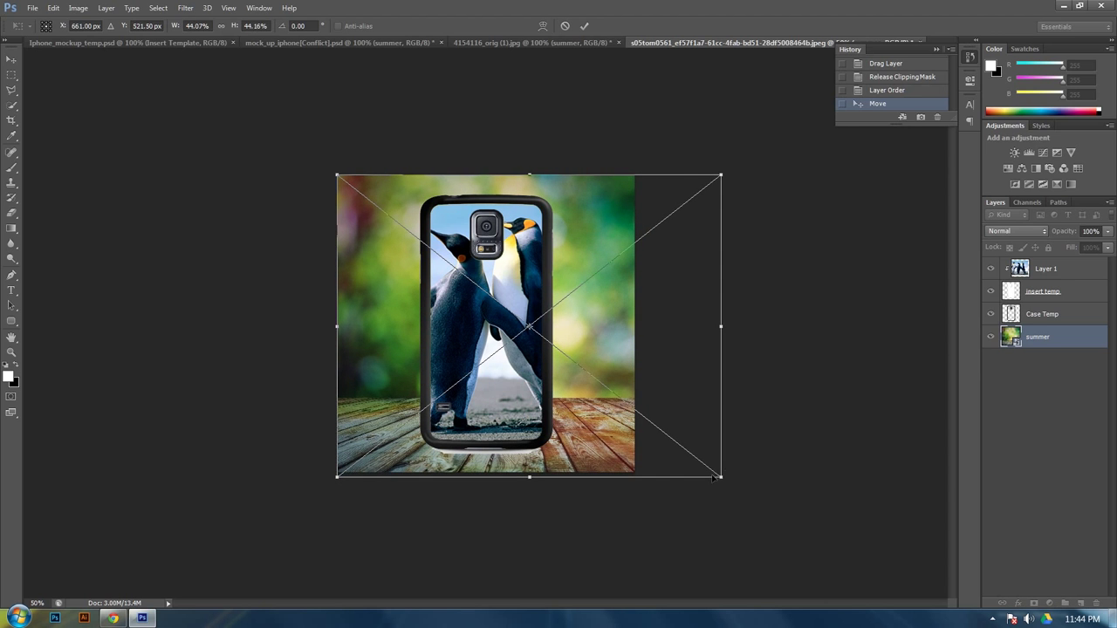
key("Return")
key("ctrl+plus")
key("ctrl+plus")
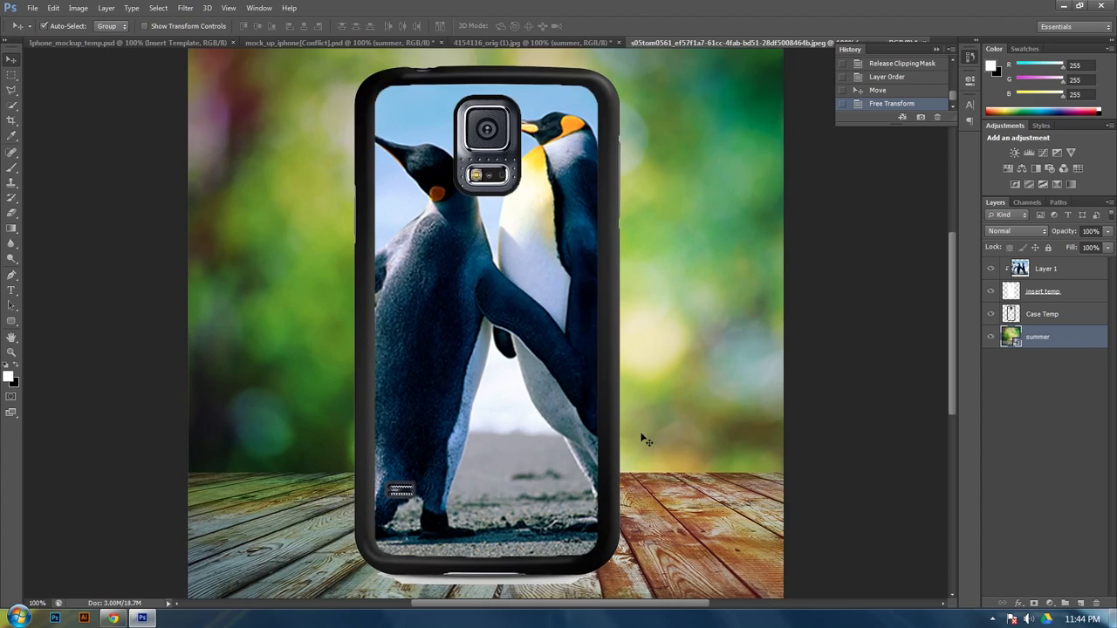
- Zoom in and erase the white strip under the phone's bottom edge on Case Temp, including both ends
scroll(641, 428, "down", 3)
scroll(641, 423, "down", 3)
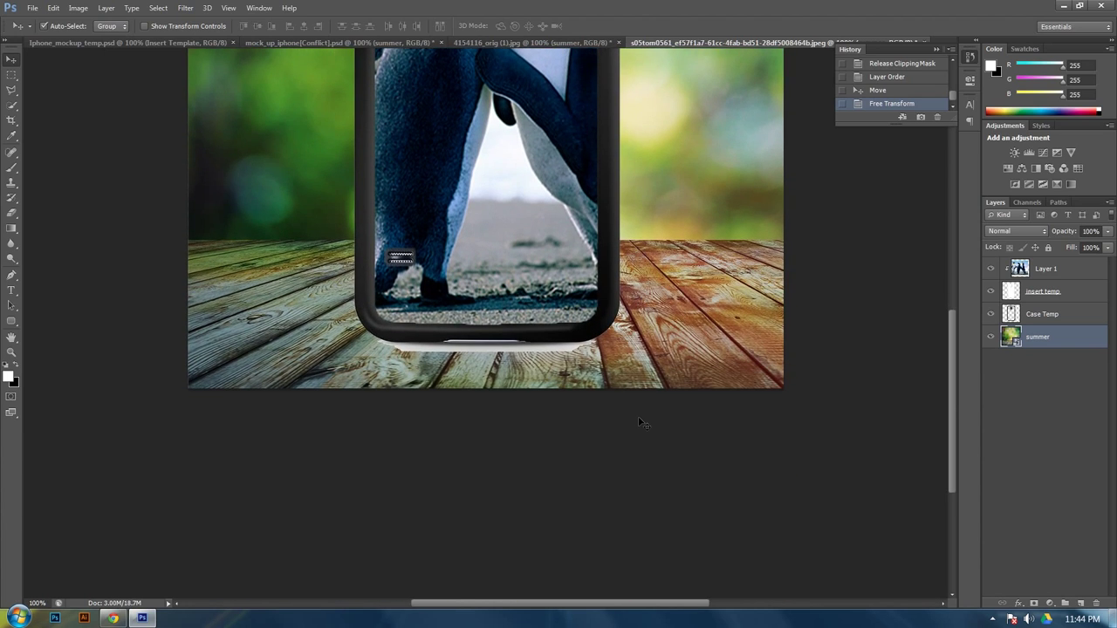
key("ctrl+plus")
key("ctrl+plus")
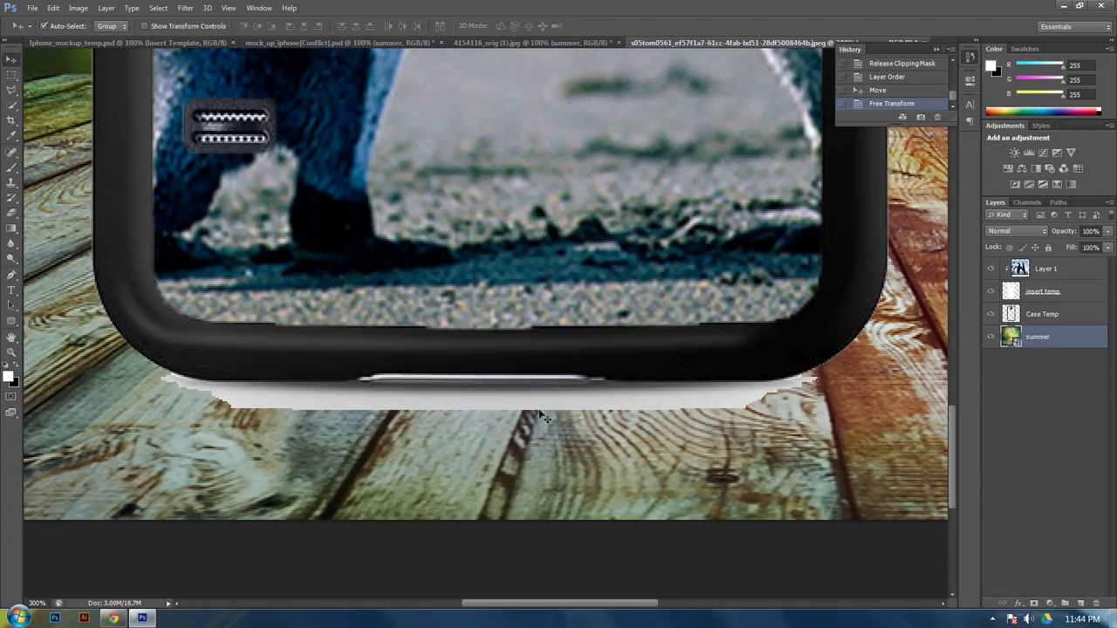
left_click(1058, 318)
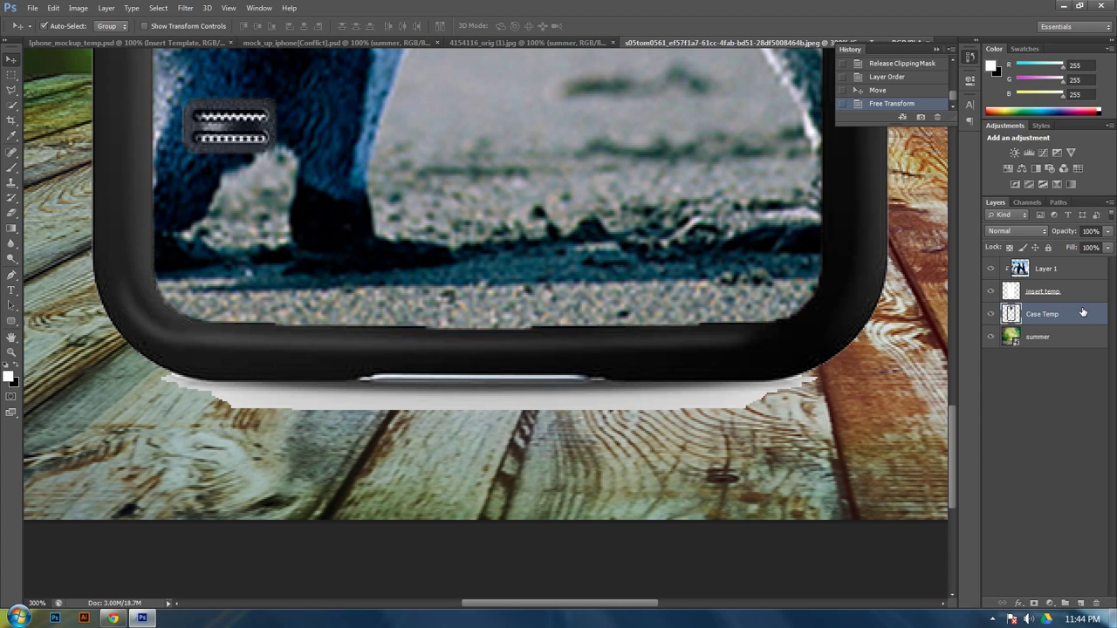
left_click(11, 212)
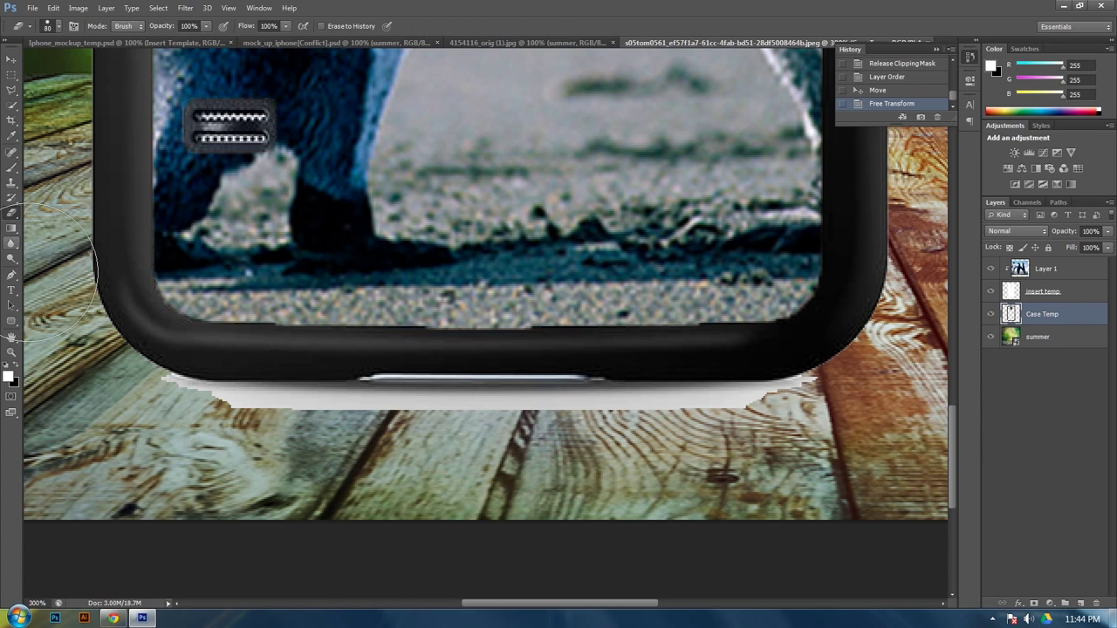
mouse_move(154, 439)
left_mouse_down()
mouse_move(184, 401)
mouse_move(180, 448)
mouse_move(214, 410)
mouse_move(258, 448)
mouse_move(288, 410)
mouse_move(310, 436)
mouse_move(314, 419)
mouse_move(289, 451)
mouse_move(340, 436)
mouse_move(323, 418)
mouse_move(367, 410)
mouse_move(359, 448)
mouse_move(401, 414)
mouse_move(436, 449)
mouse_move(410, 423)
mouse_move(349, 471)
mouse_move(375, 437)
mouse_move(471, 445)
mouse_move(436, 437)
mouse_move(462, 441)
left_mouse_up()
mouse_move(672, 454)
left_mouse_down()
mouse_move(824, 429)
mouse_move(842, 437)
mouse_move(663, 468)
mouse_move(484, 461)
mouse_move(448, 444)
mouse_move(583, 444)
mouse_move(537, 471)
mouse_move(679, 555)
mouse_move(725, 538)
mouse_move(636, 447)
left_mouse_up()
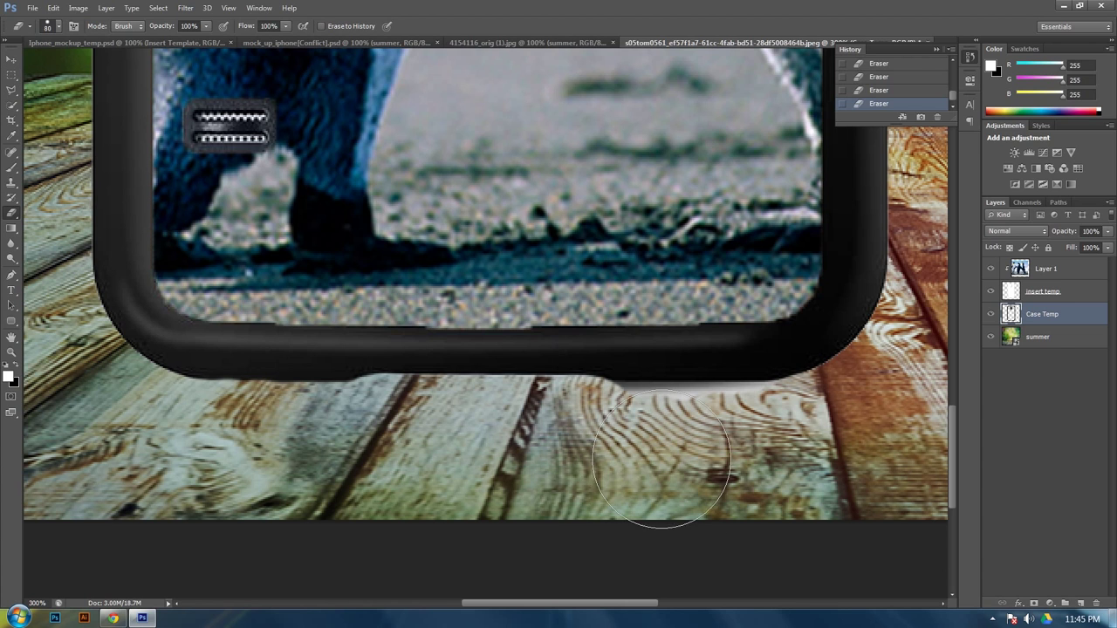
mouse_move(663, 453)
left_mouse_down()
mouse_move(637, 451)
mouse_move(781, 450)
mouse_move(704, 482)
left_mouse_up()
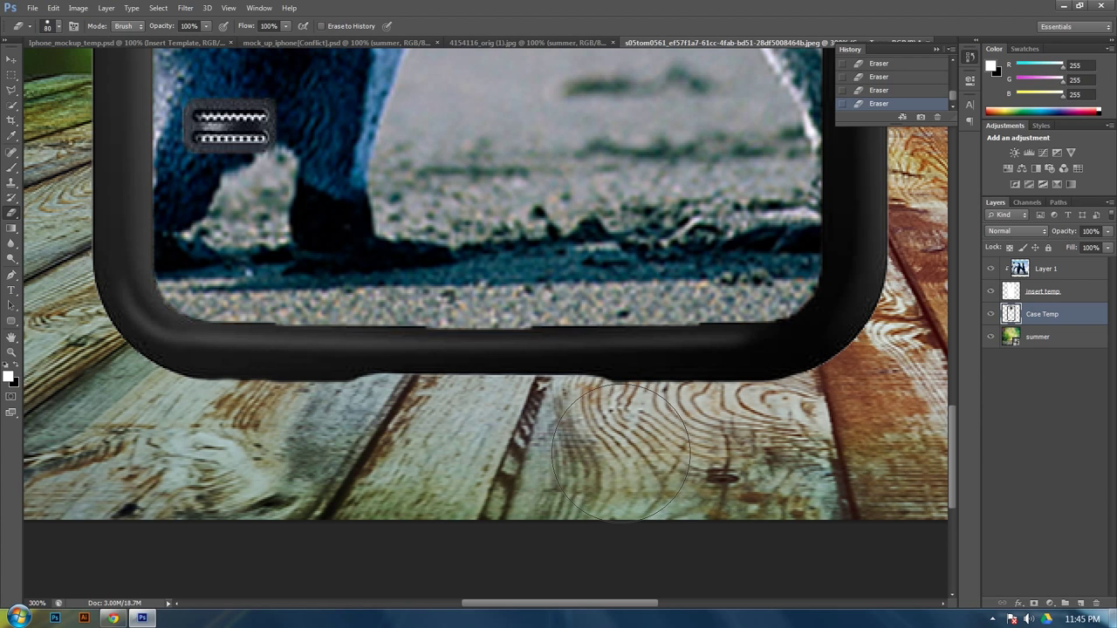
- Try a Quick Selection on the wood planks, then deselect
left_click(12, 106)
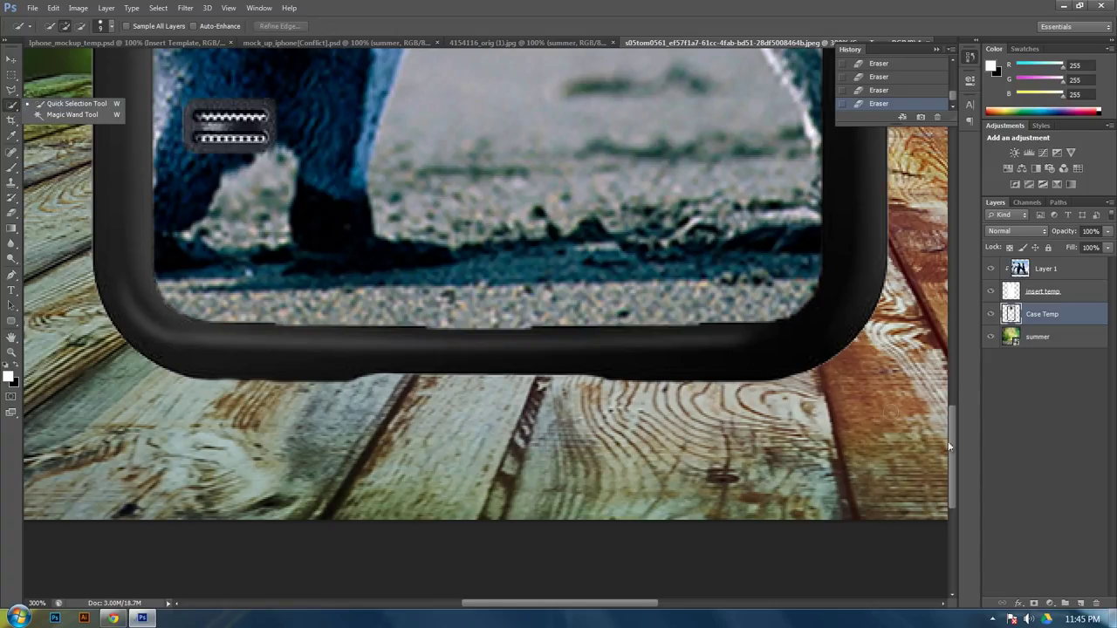
left_click(326, 400)
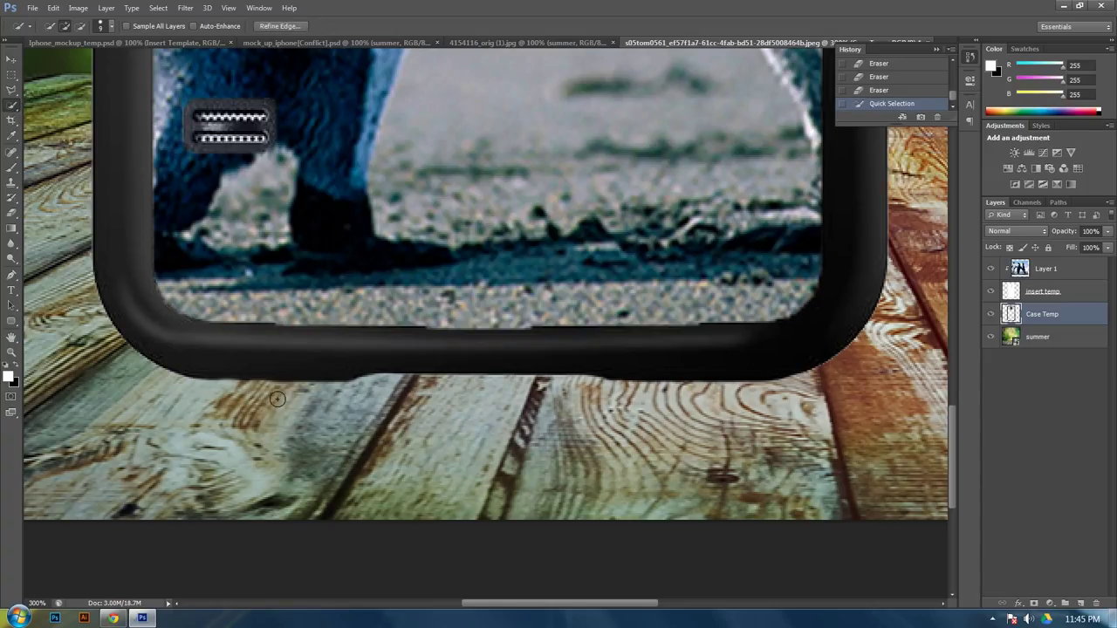
key("ctrl+d")
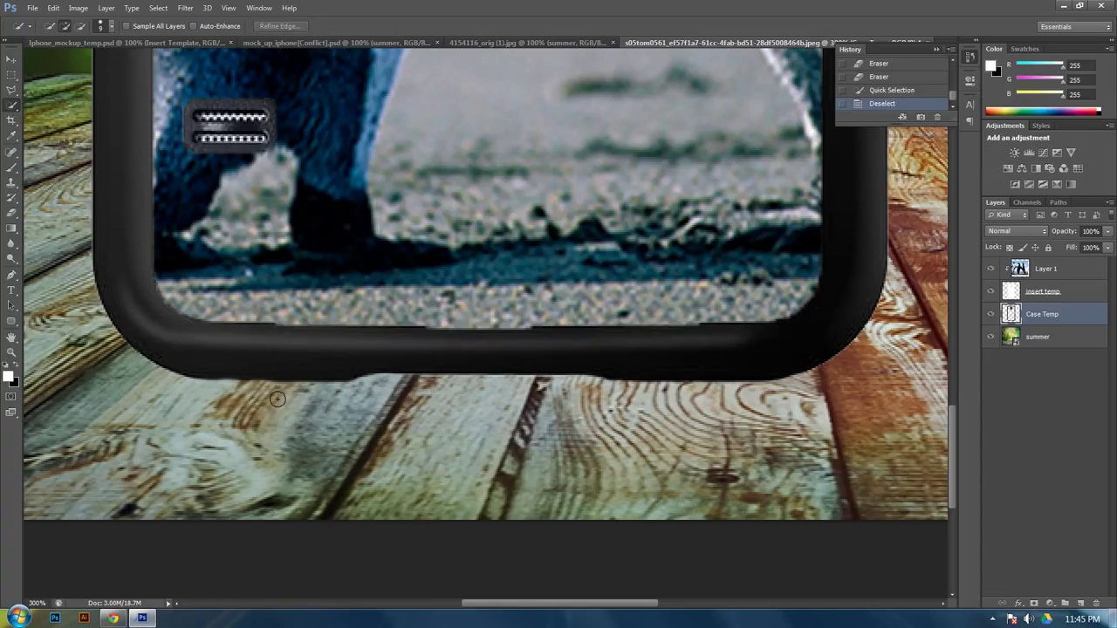
- Try a Lasso selection on the wood floor, drop it, and zoom out to 66.67%
left_click(11, 102)
left_click(14, 92)
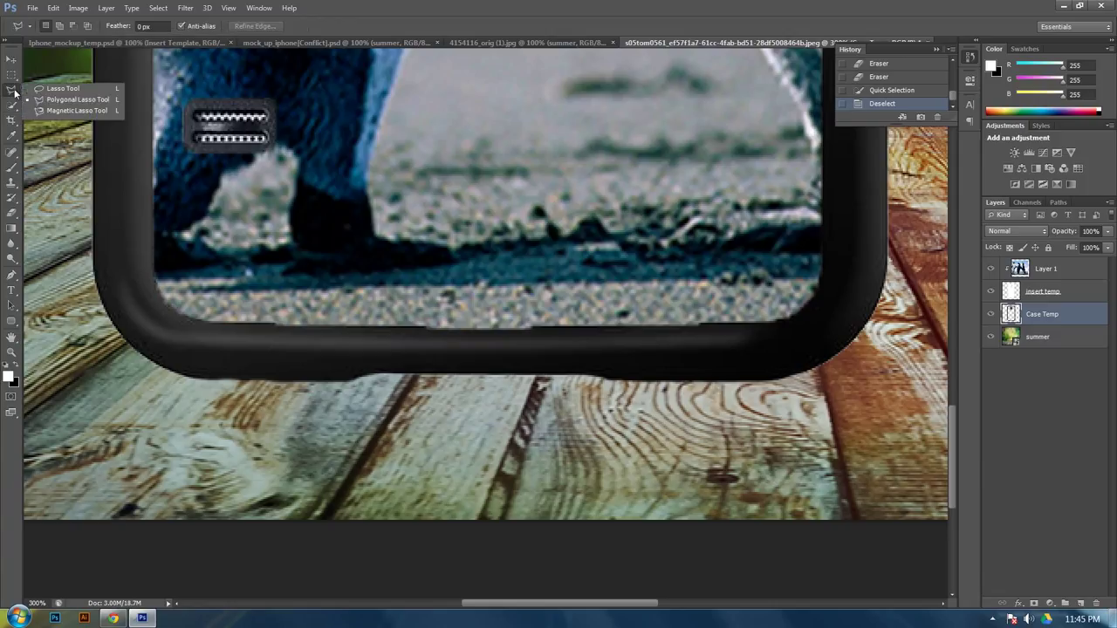
left_click(48, 87)
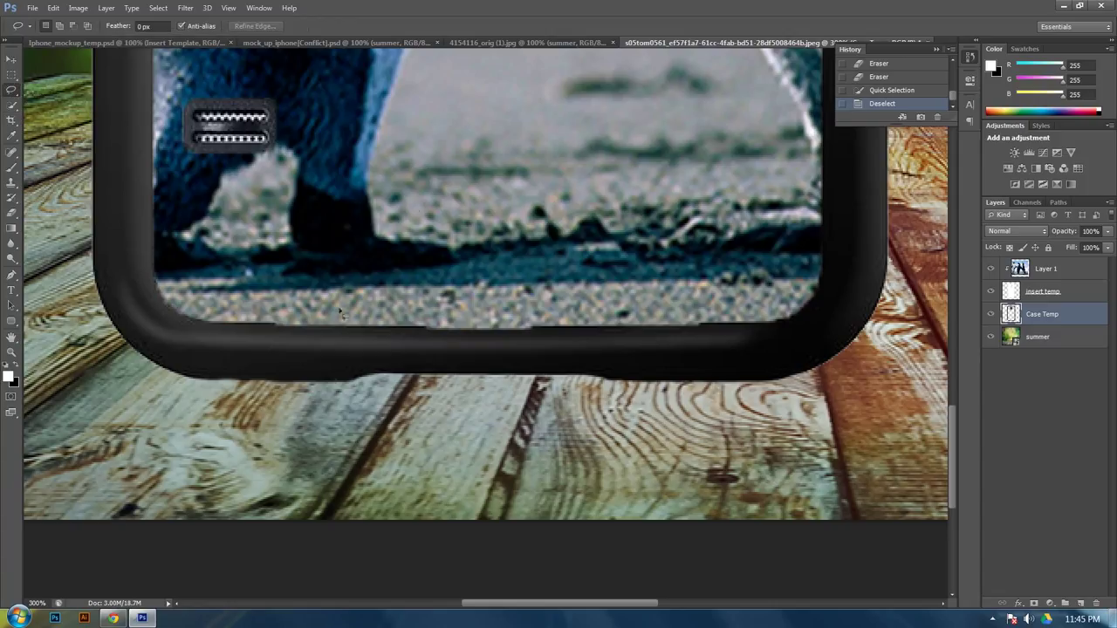
mouse_move(331, 404)
left_mouse_down()
mouse_move(600, 422)
mouse_move(331, 402)
left_mouse_up()
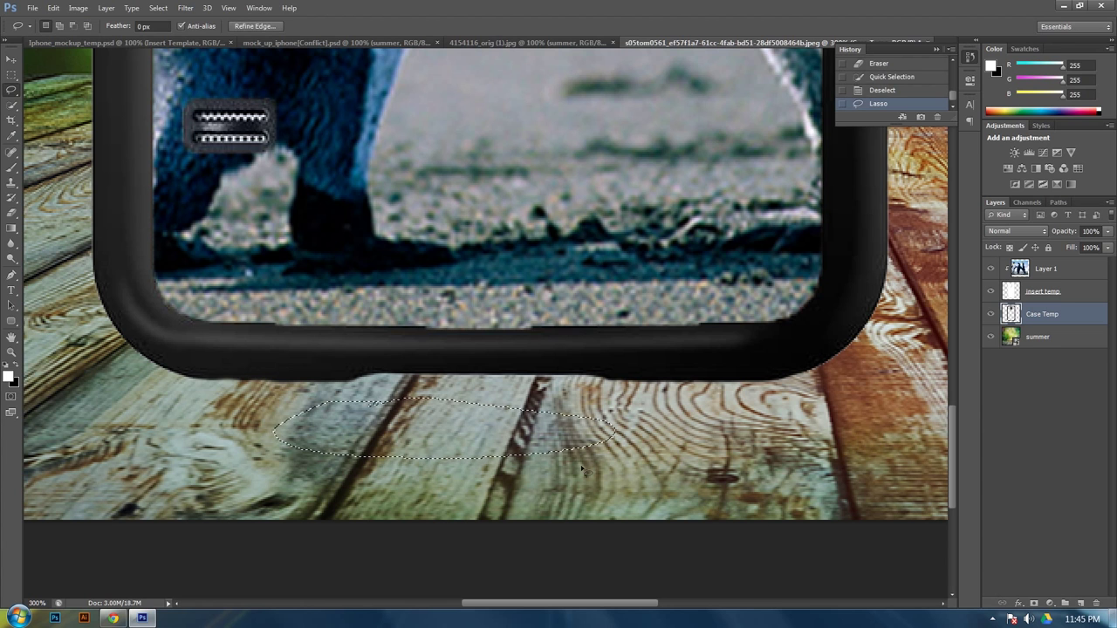
left_click(404, 475)
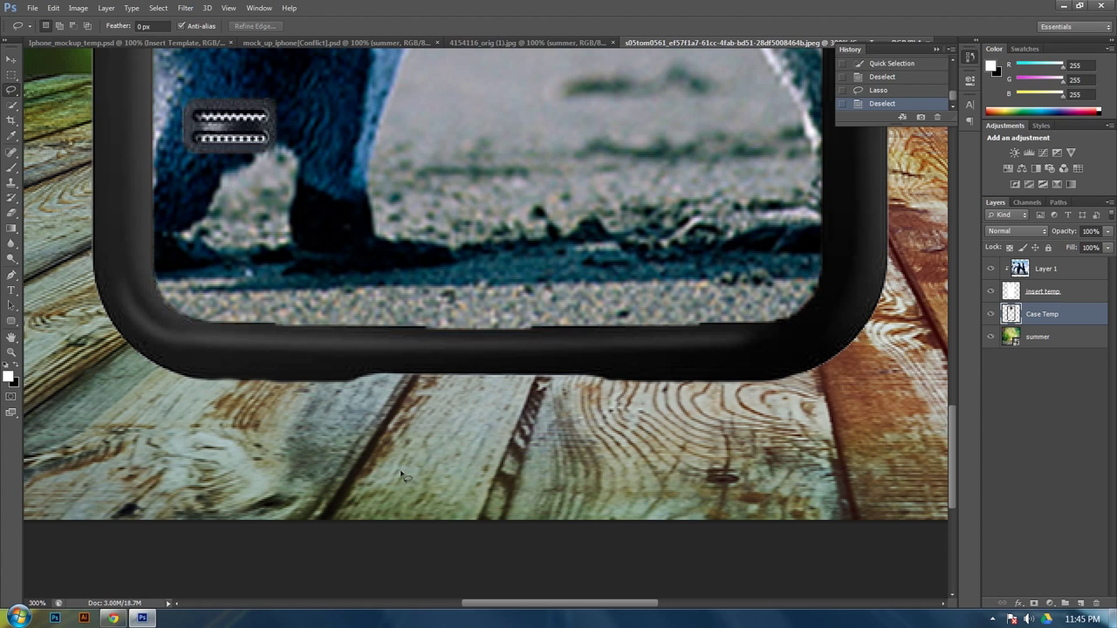
key("ctrl+minus")
key("ctrl+minus")
key("ctrl+minus")
key("ctrl+minus")
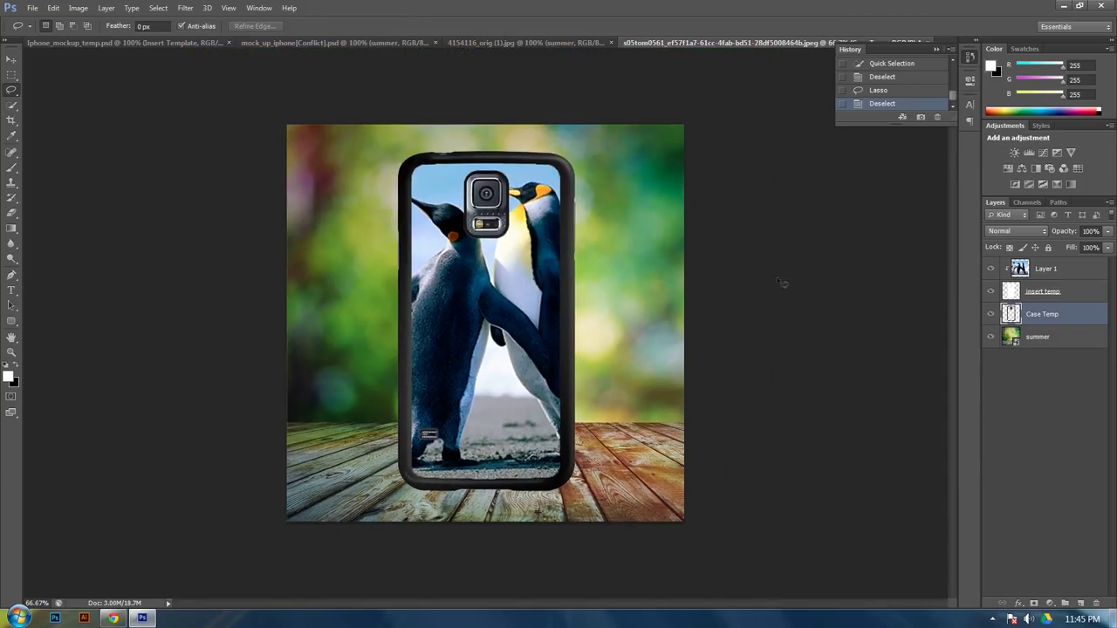
left_click(11, 59)
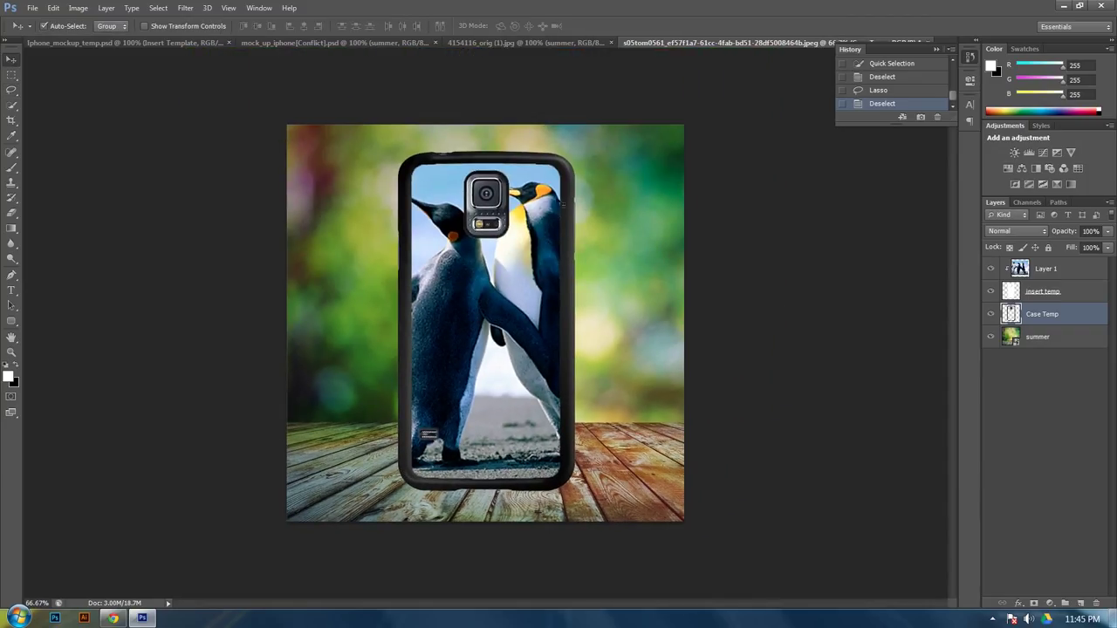
left_click(1056, 272)
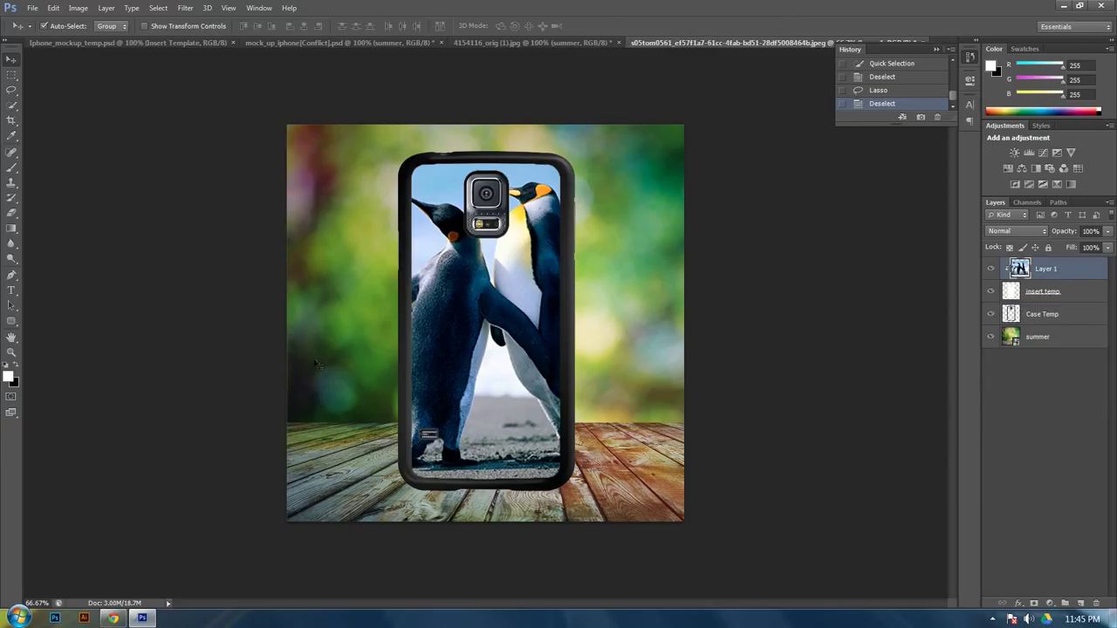
left_click(232, 92)
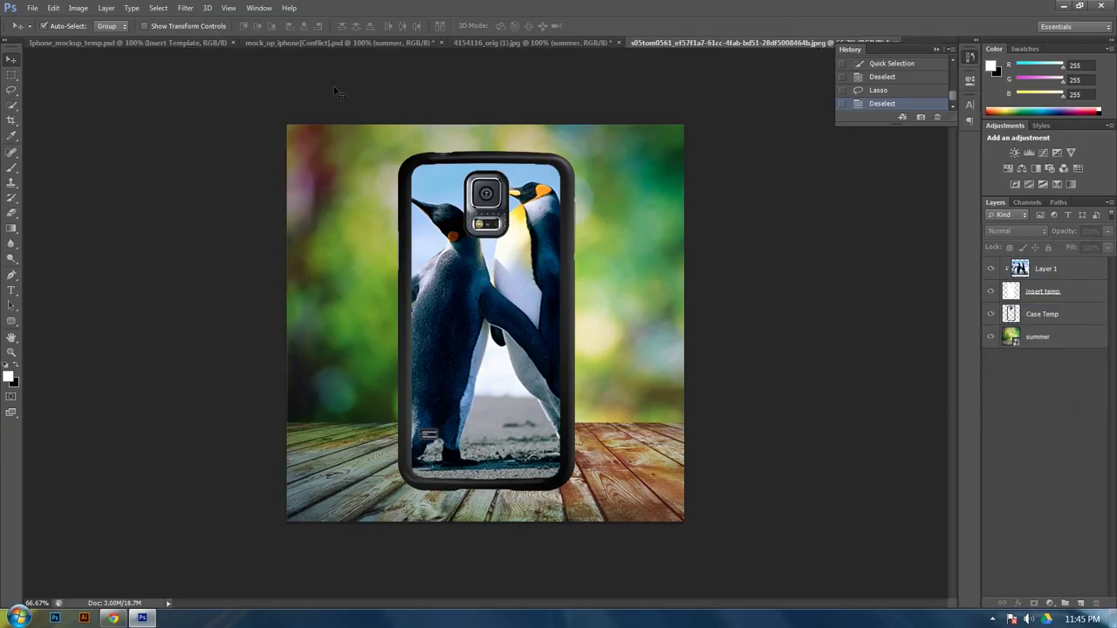